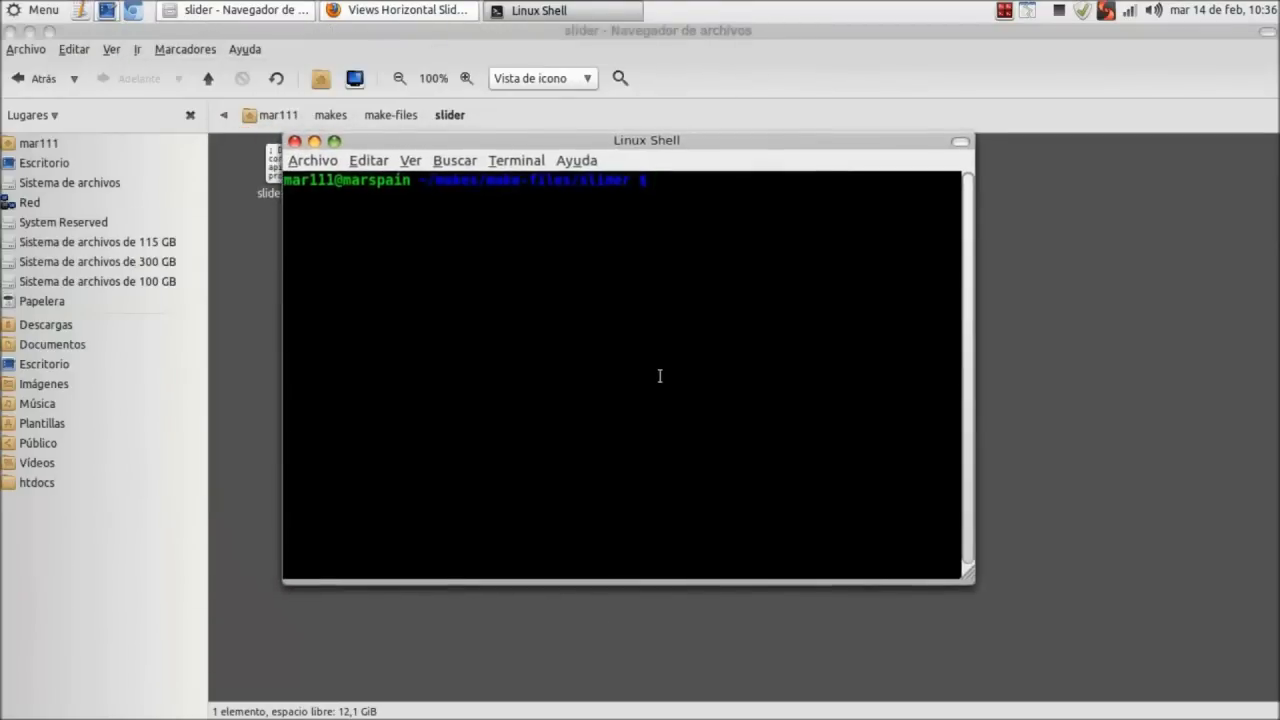
Build the Drupal 7.12 site with drush make slider.make, confirming creation in the current directory.
type("drush make ")
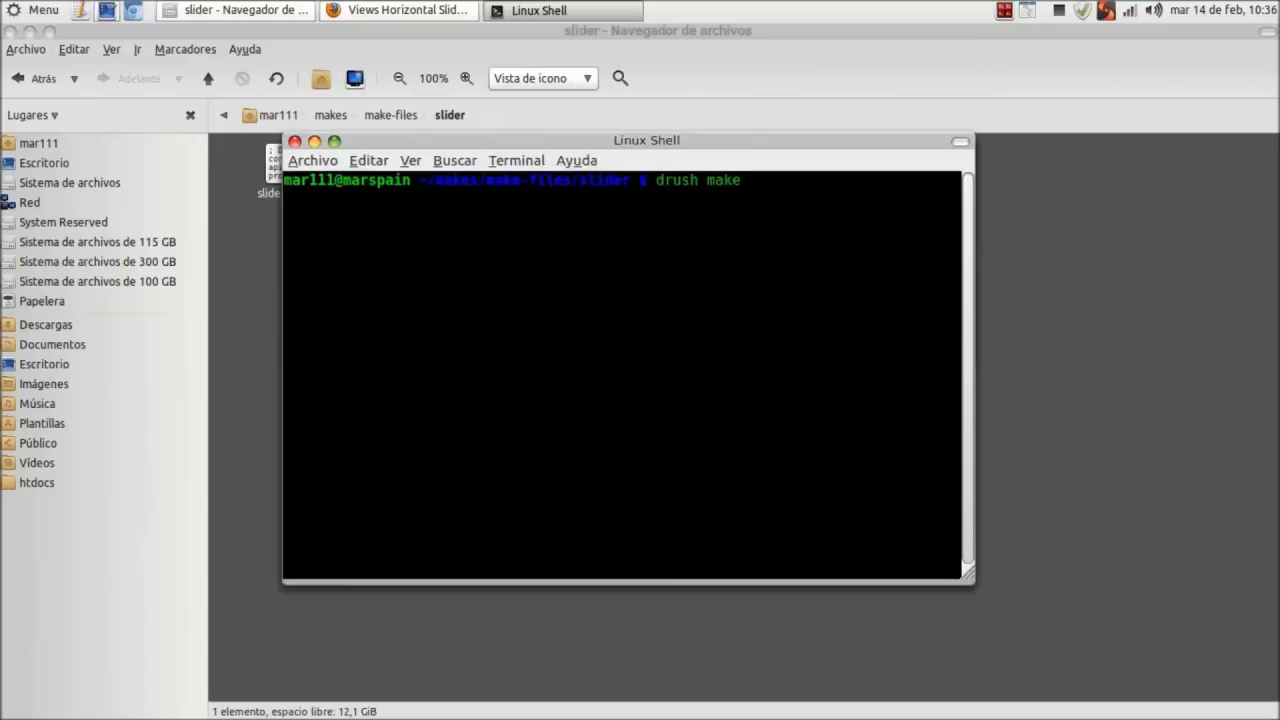
type("slider.make")
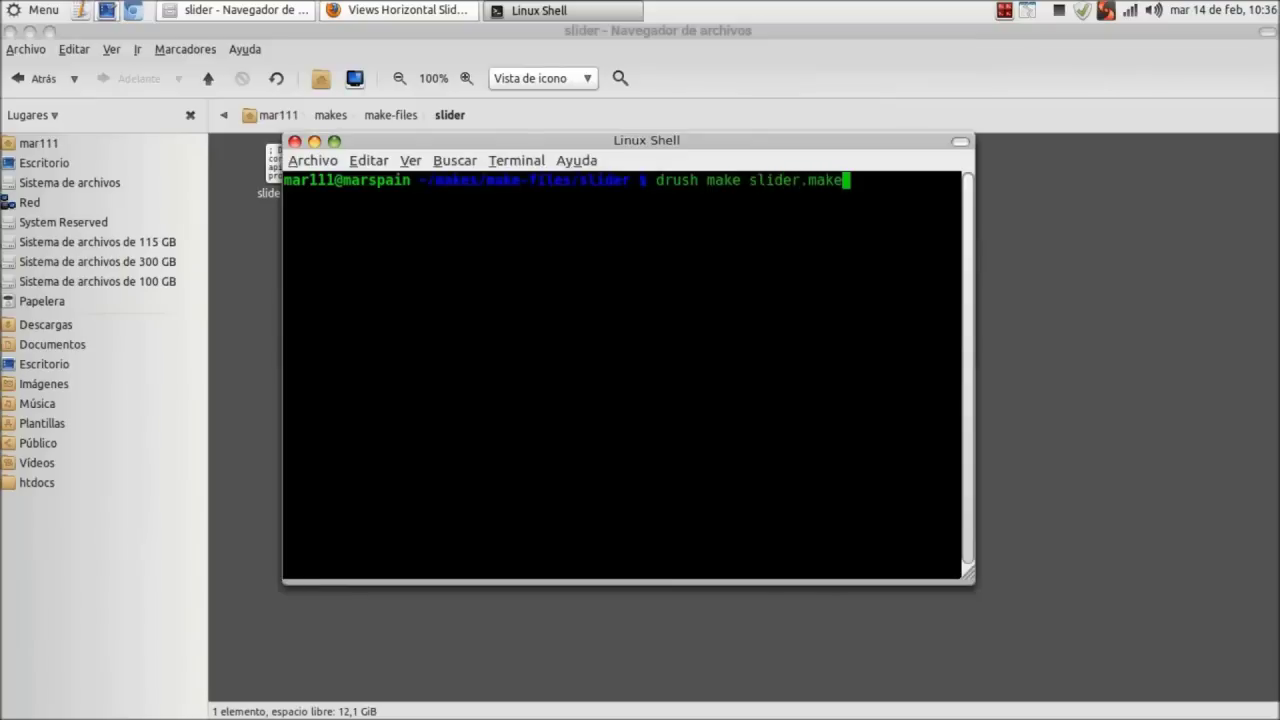
key("Return")
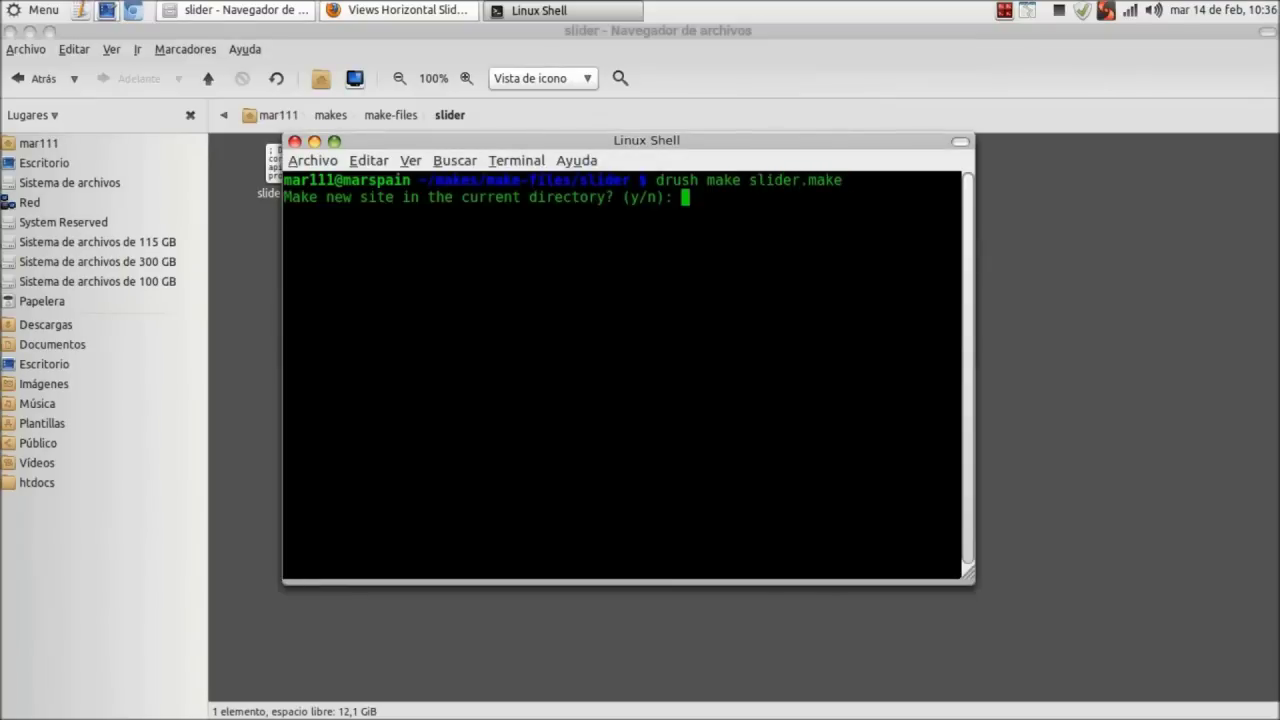
type("y")
key("Return")
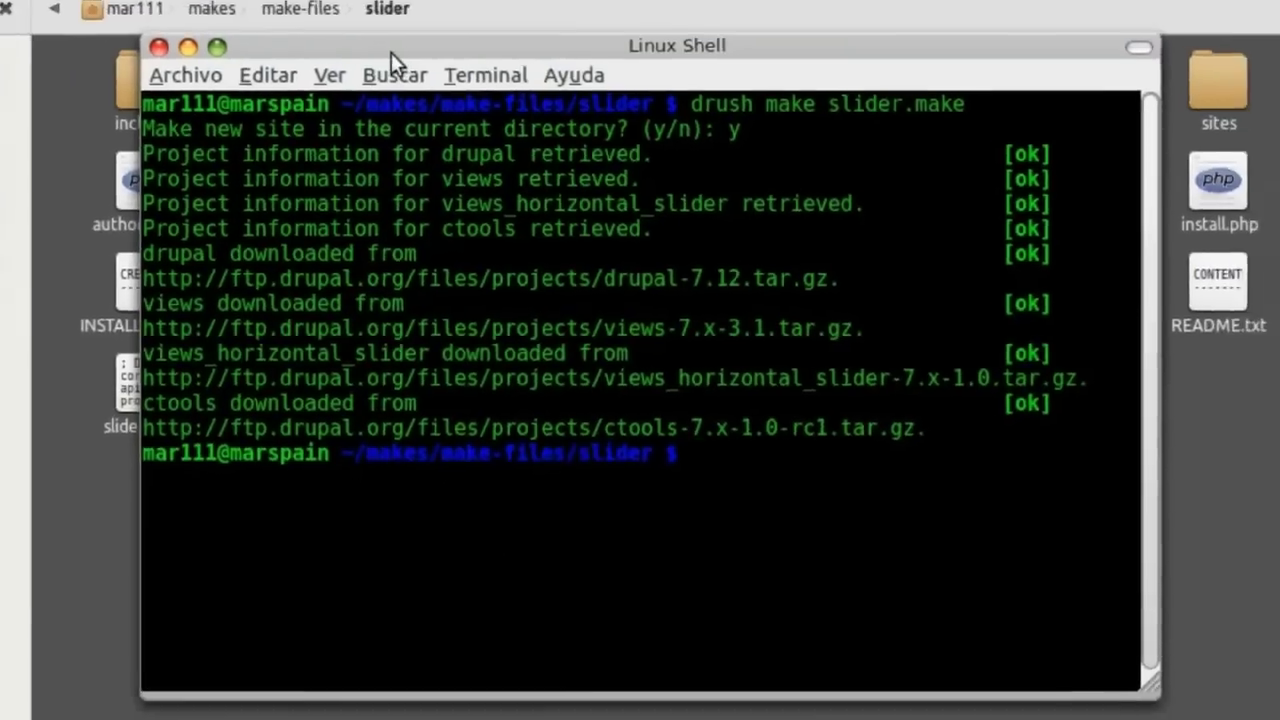
left_click_drag(391, 52, 545, 40)
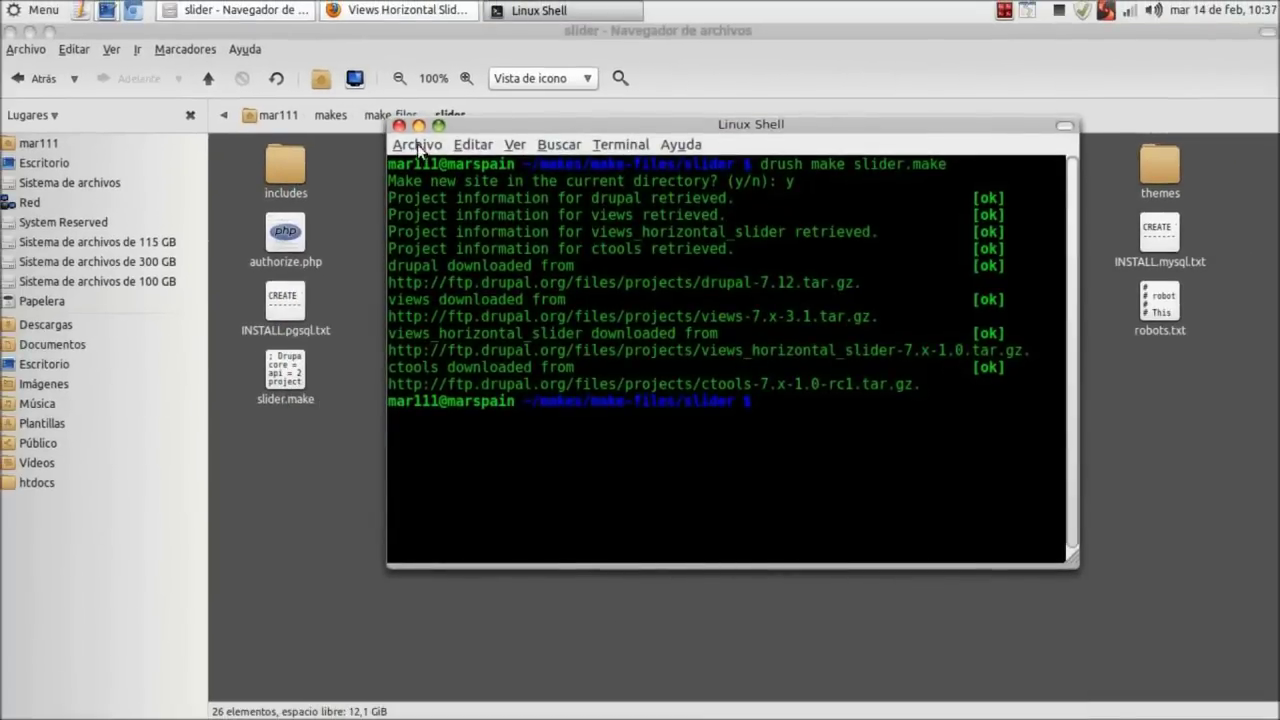
Close the shell and paste a copy of default.settings.php into sites/default.
left_click(399, 126)
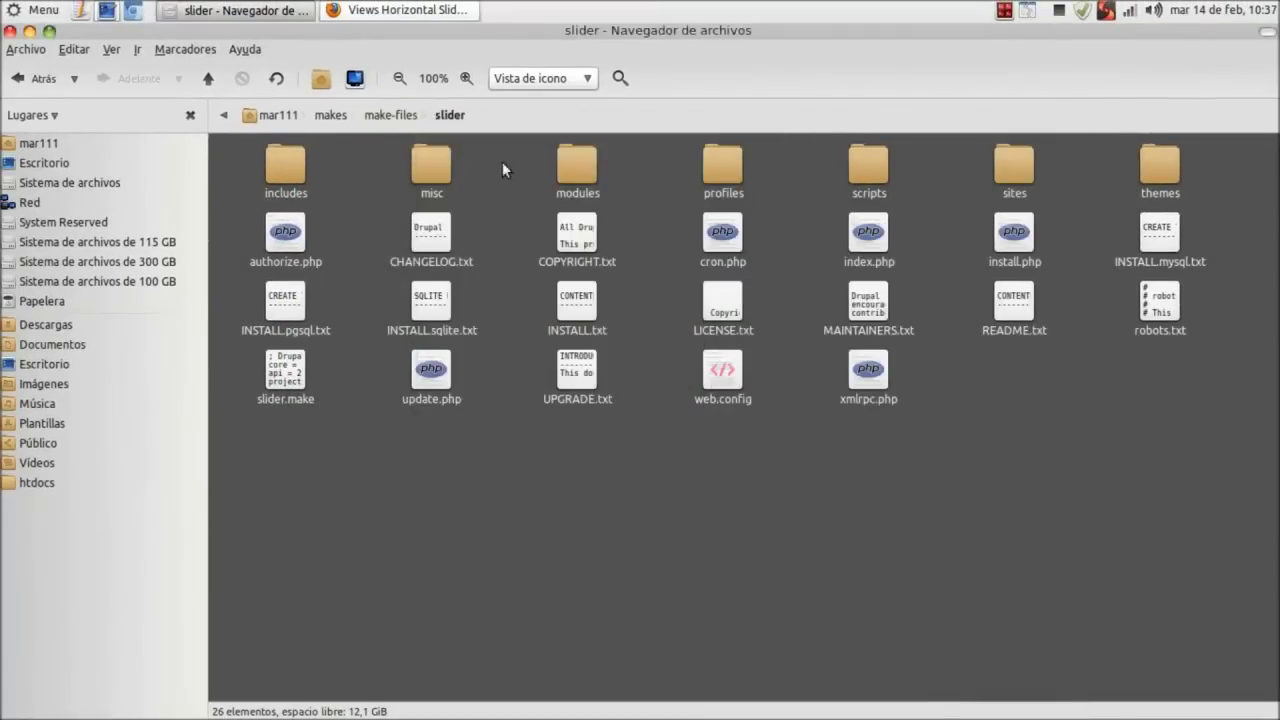
double_click(1012, 168)
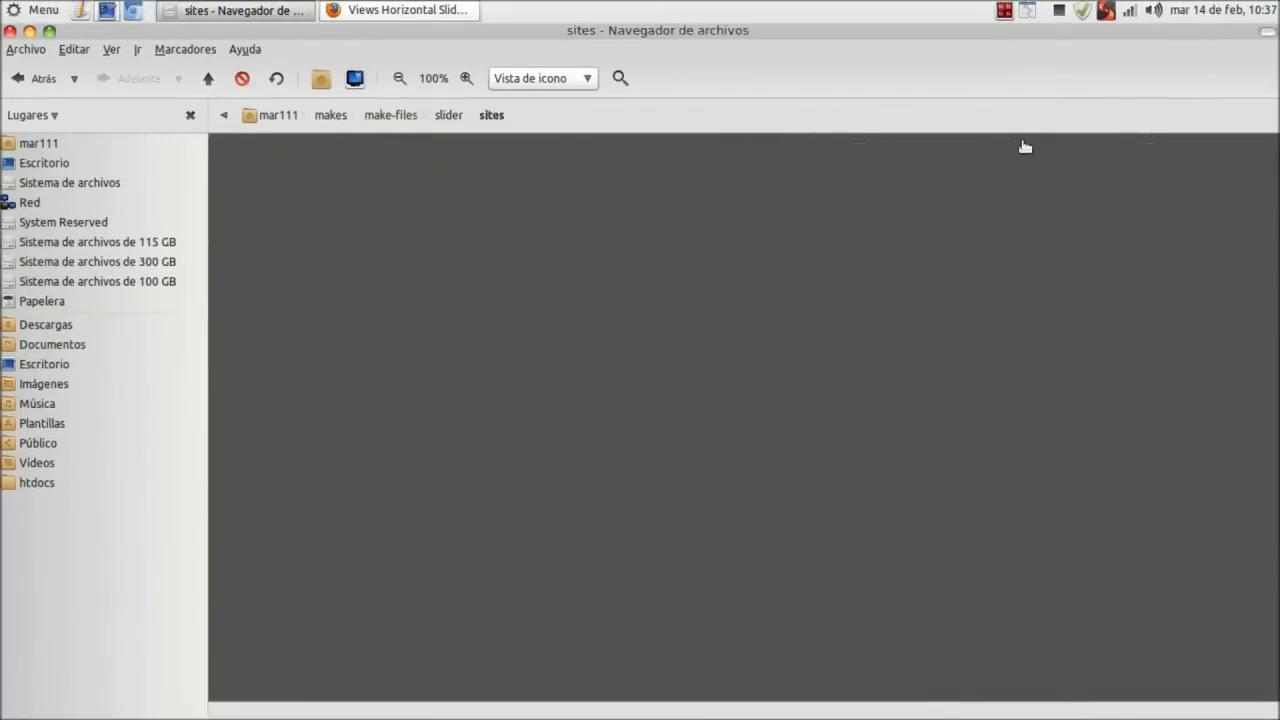
double_click(435, 172)
left_click_drag(400, 313, 232, 146)
right_click(278, 187)
left_click(334, 262)
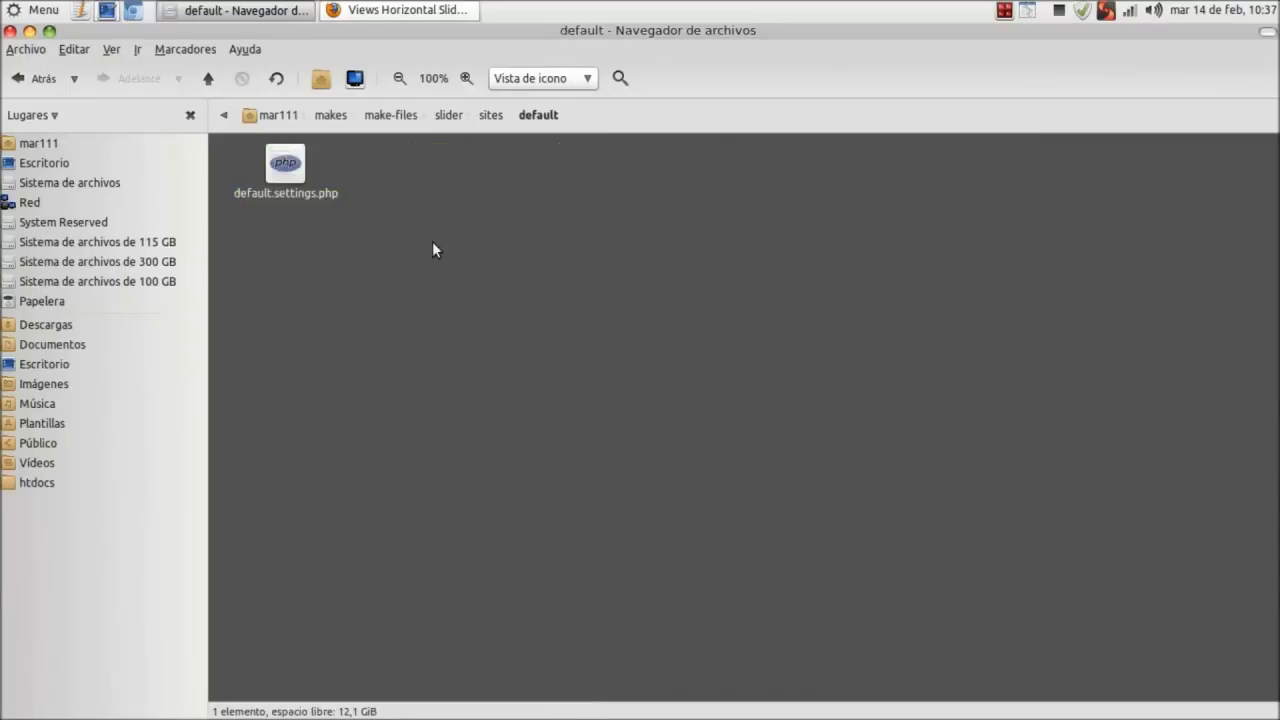
right_click(432, 242)
left_click(497, 384)
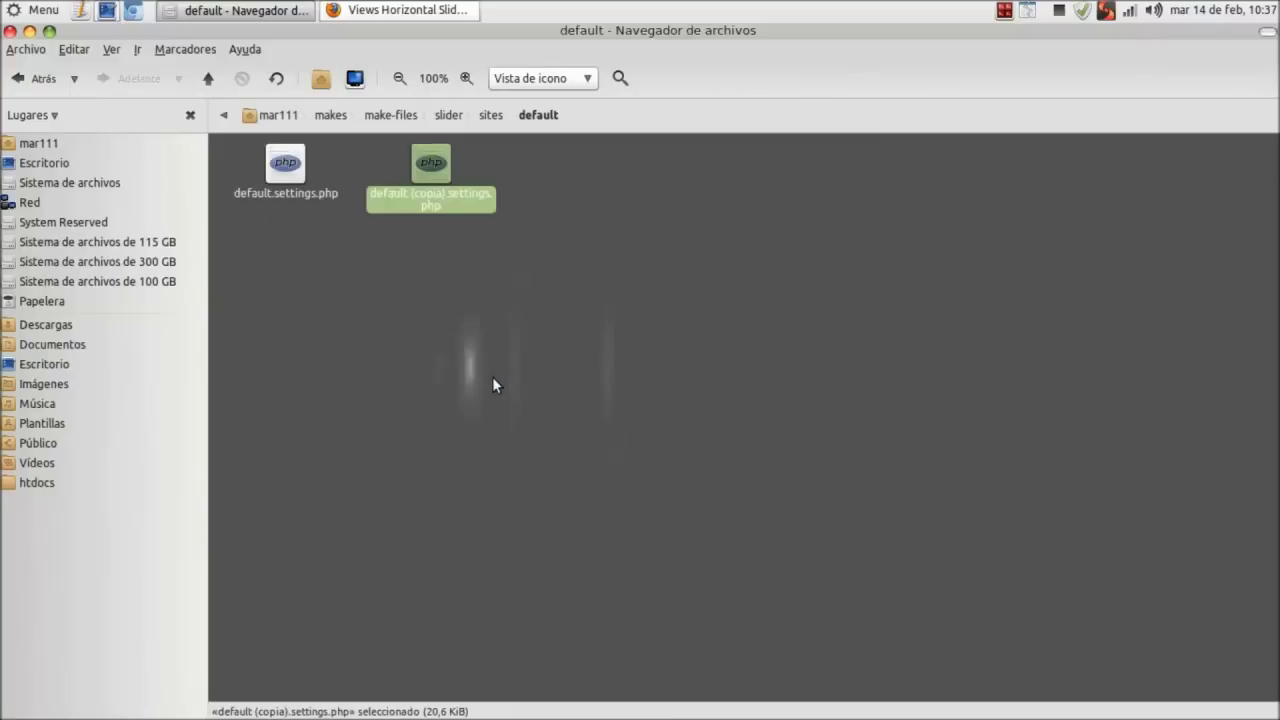
Rename the copied file to settings.php.
right_click(429, 205)
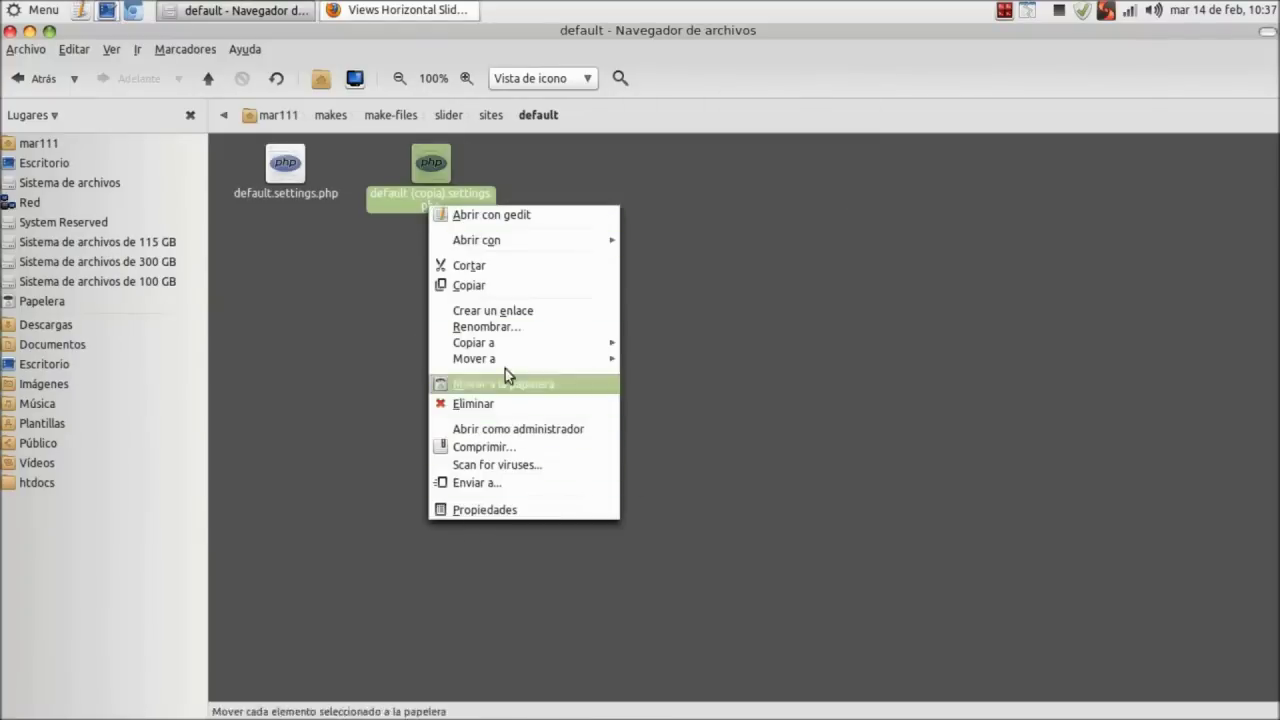
left_click(487, 327)
key("Right")
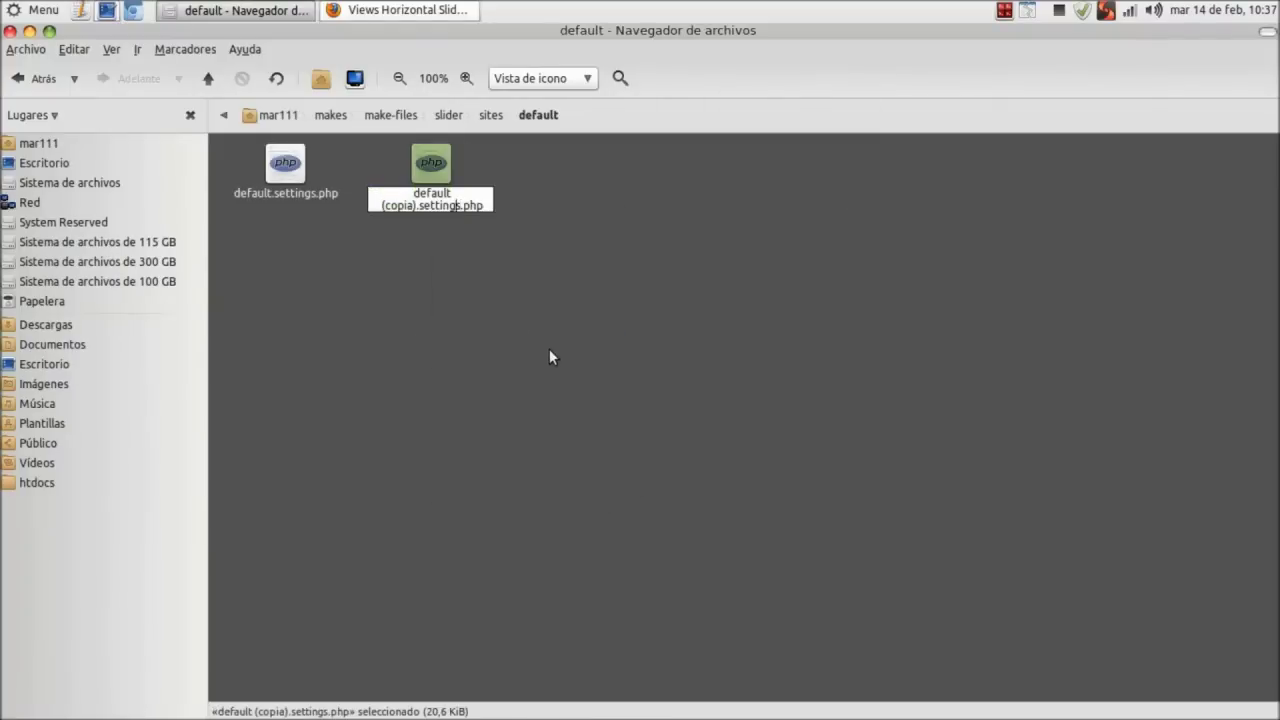
key("BackSpace")
key("BackSpace")
key("BackSpace")
key("BackSpace")
key("BackSpace")
key("BackSpace")
key("BackSpace")
key("BackSpace")
key("BackSpace")
key("BackSpace")
key("BackSpace")
key("BackSpace")
key("BackSpace")
key("BackSpace")
key("BackSpace")
key("BackSpace")
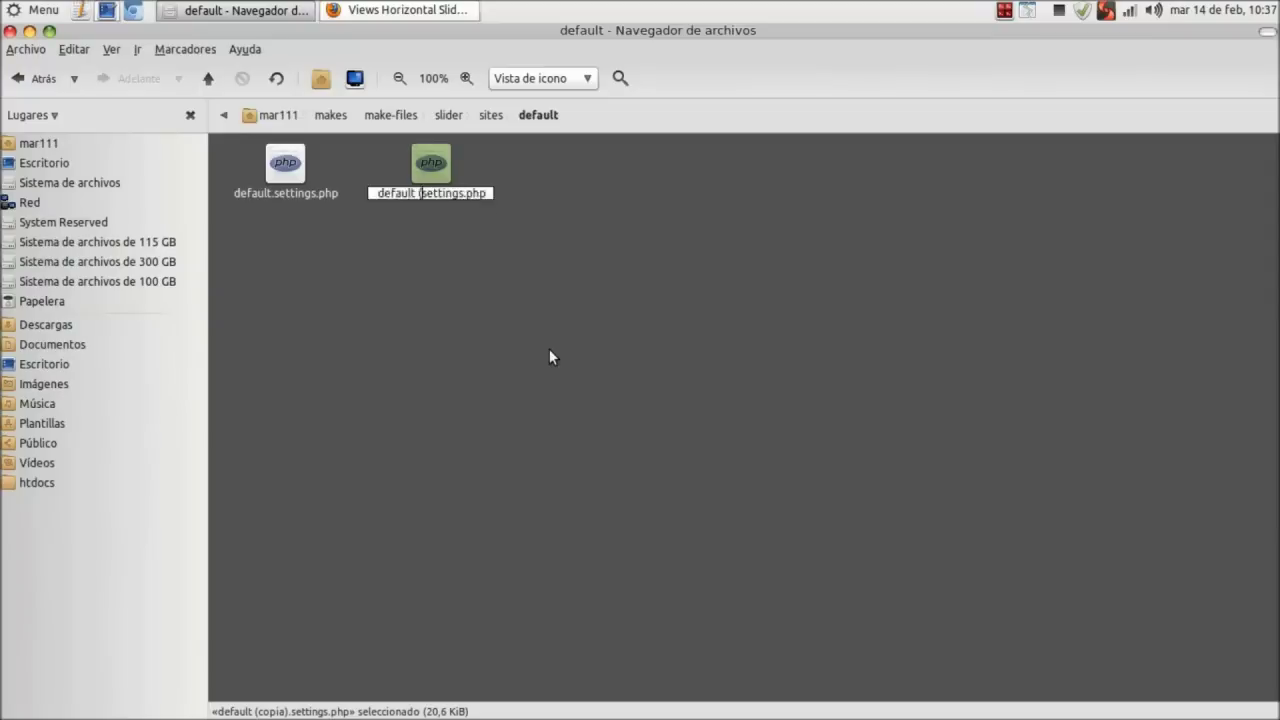
key("Return")
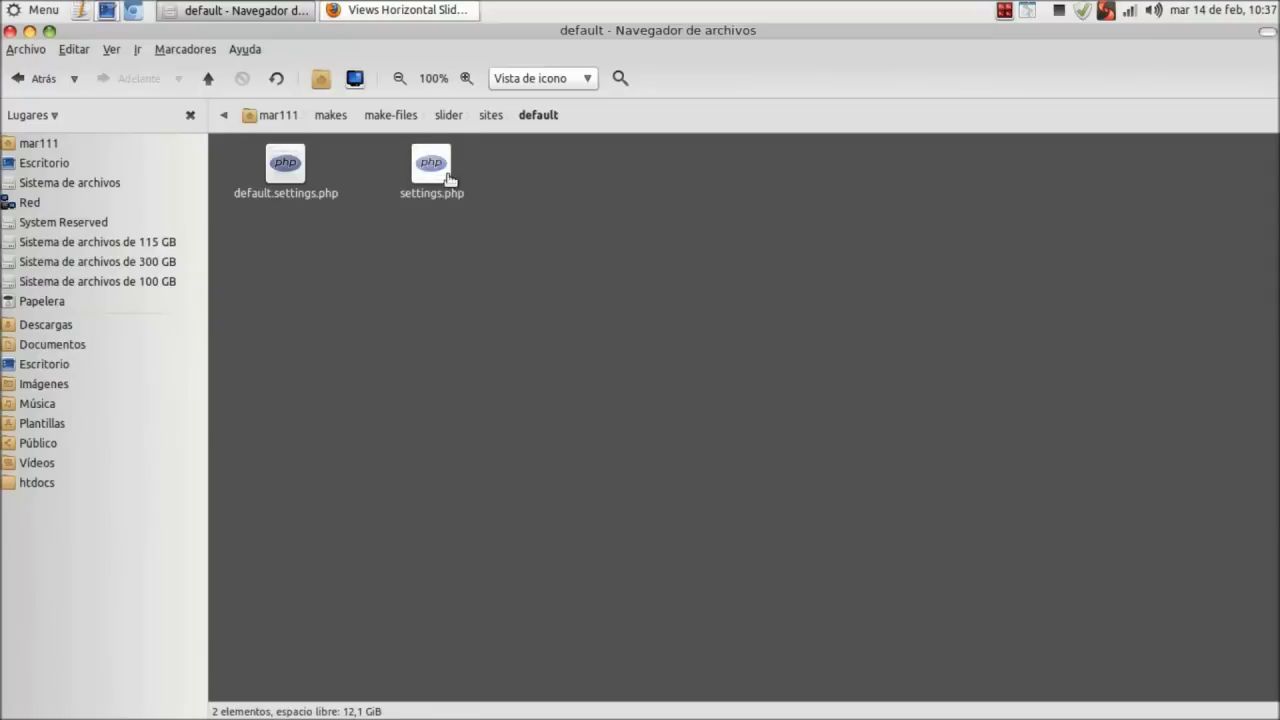
right_click(436, 175)
Give group and others read and write access to settings.php.
left_click(531, 482)
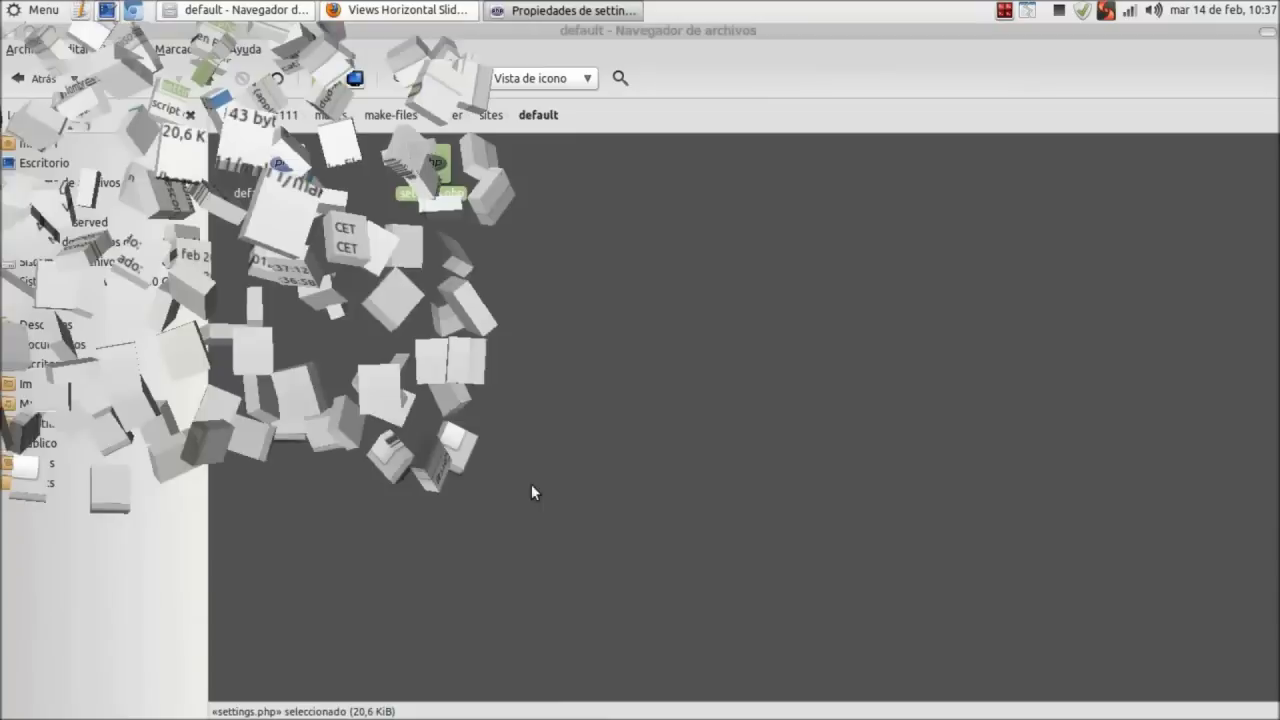
left_click(144, 66)
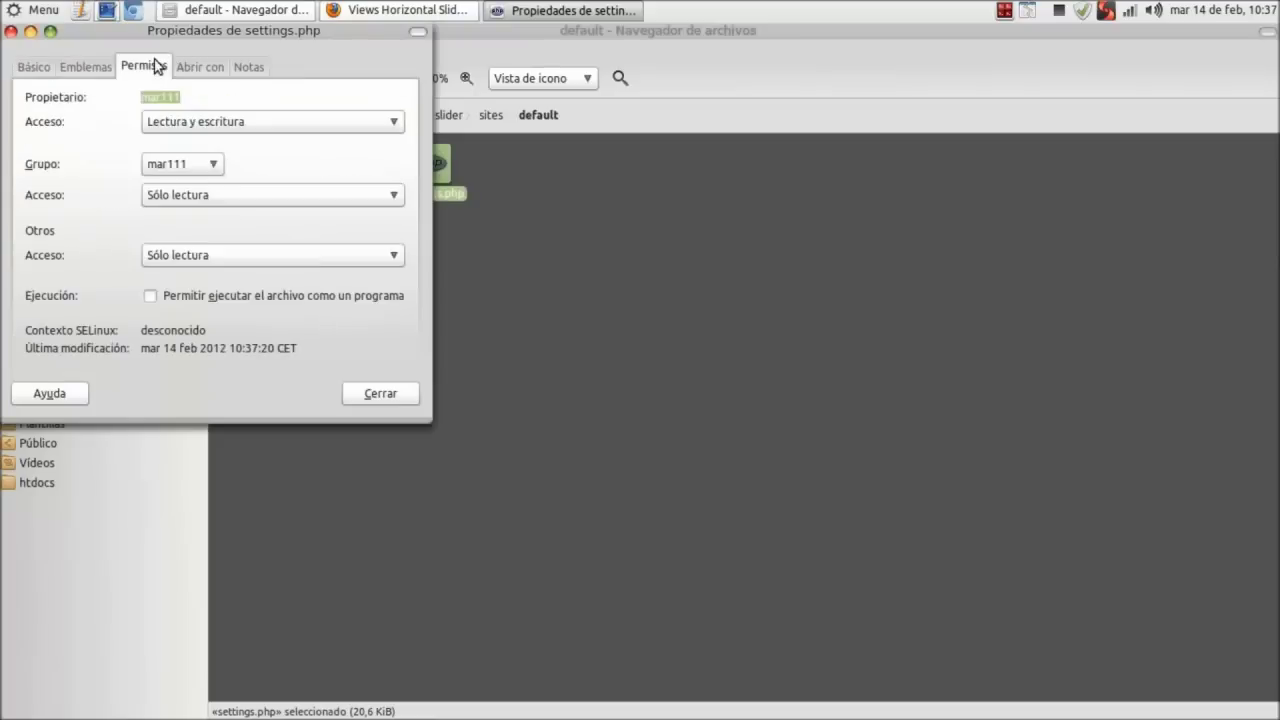
left_click(267, 205)
left_click(263, 212)
left_click(263, 215)
left_click(263, 217)
left_click(263, 251)
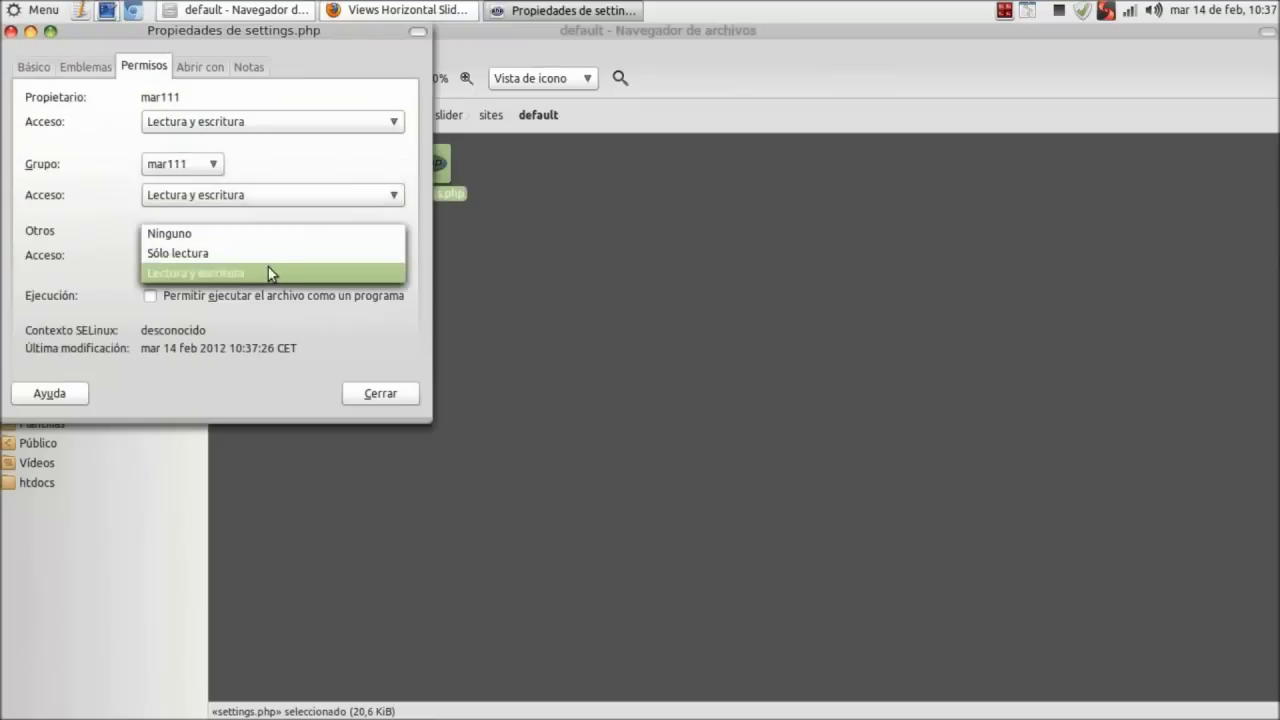
left_click(267, 269)
left_click(378, 393)
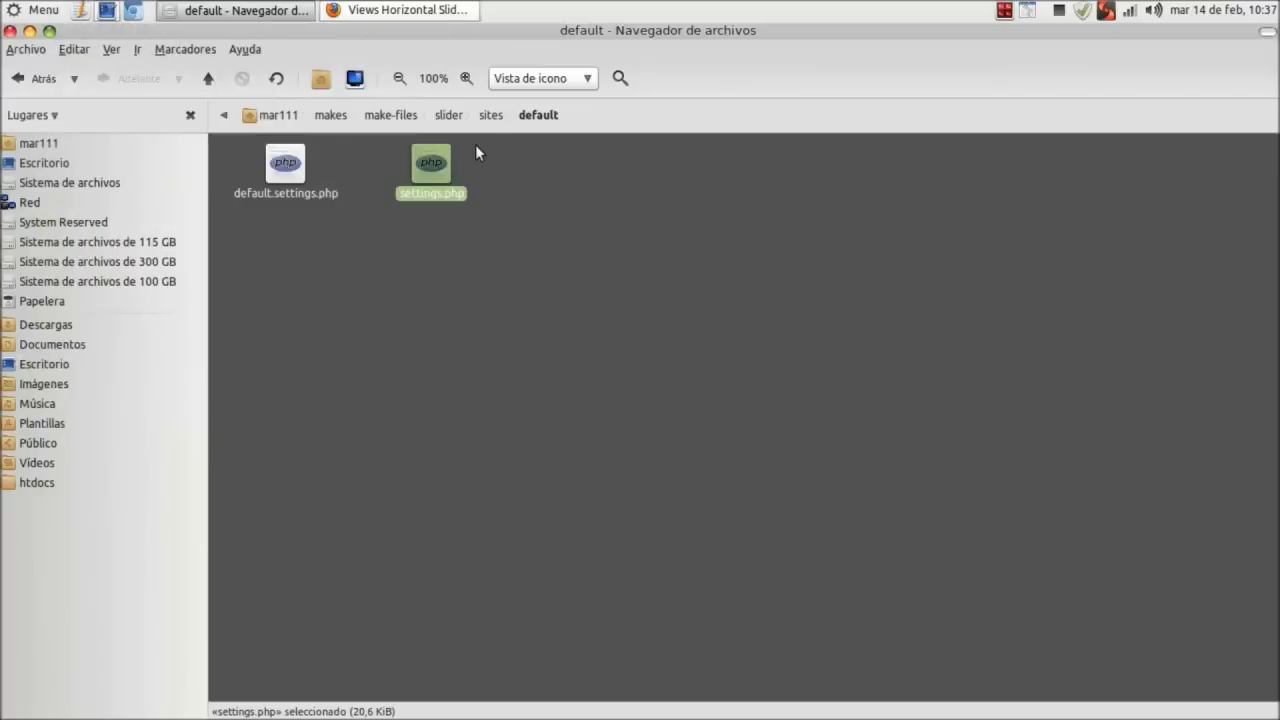
Let group and others create and delete files in the default folder.
left_click(490, 115)
right_click(438, 182)
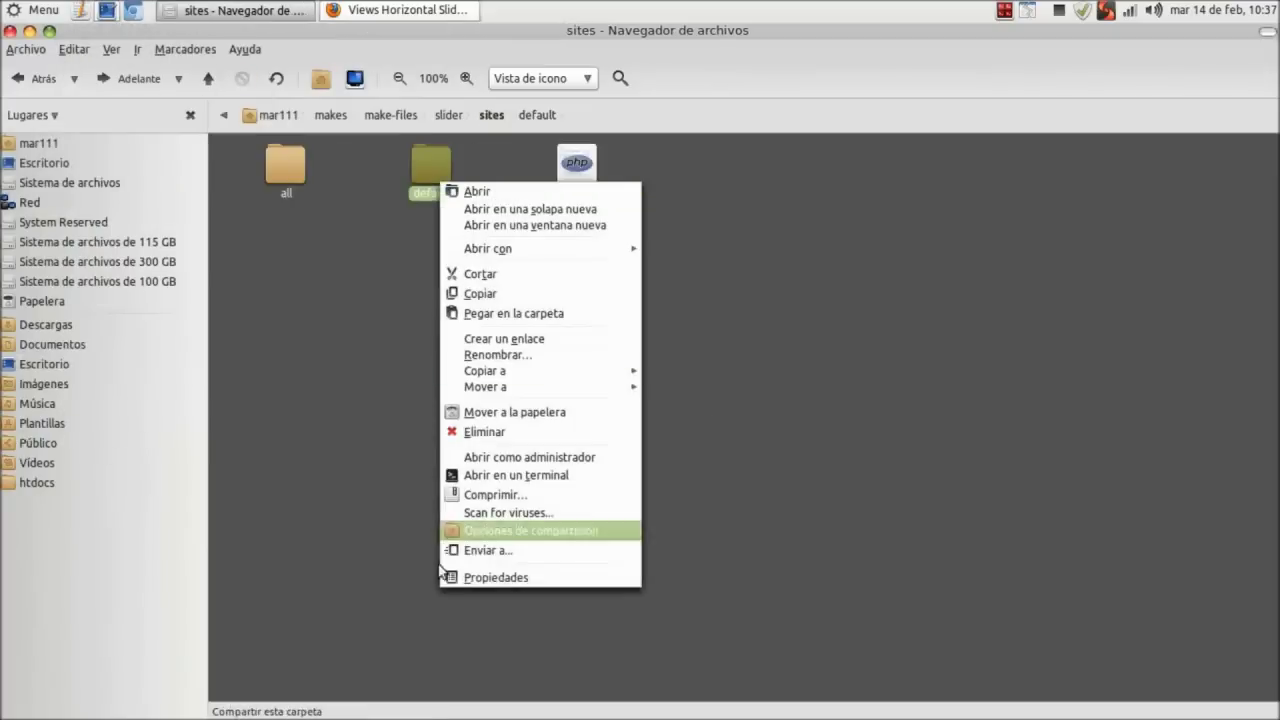
left_click(463, 578)
left_click(157, 70)
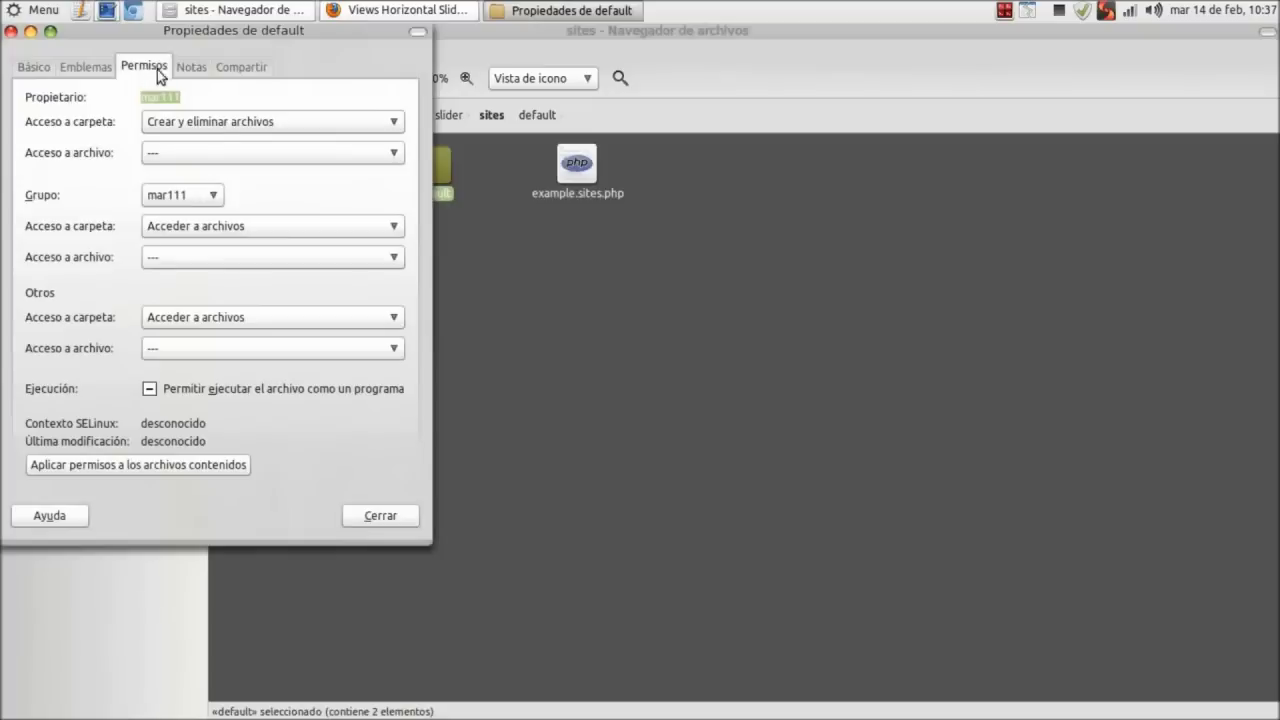
left_click(266, 226)
left_click(271, 238)
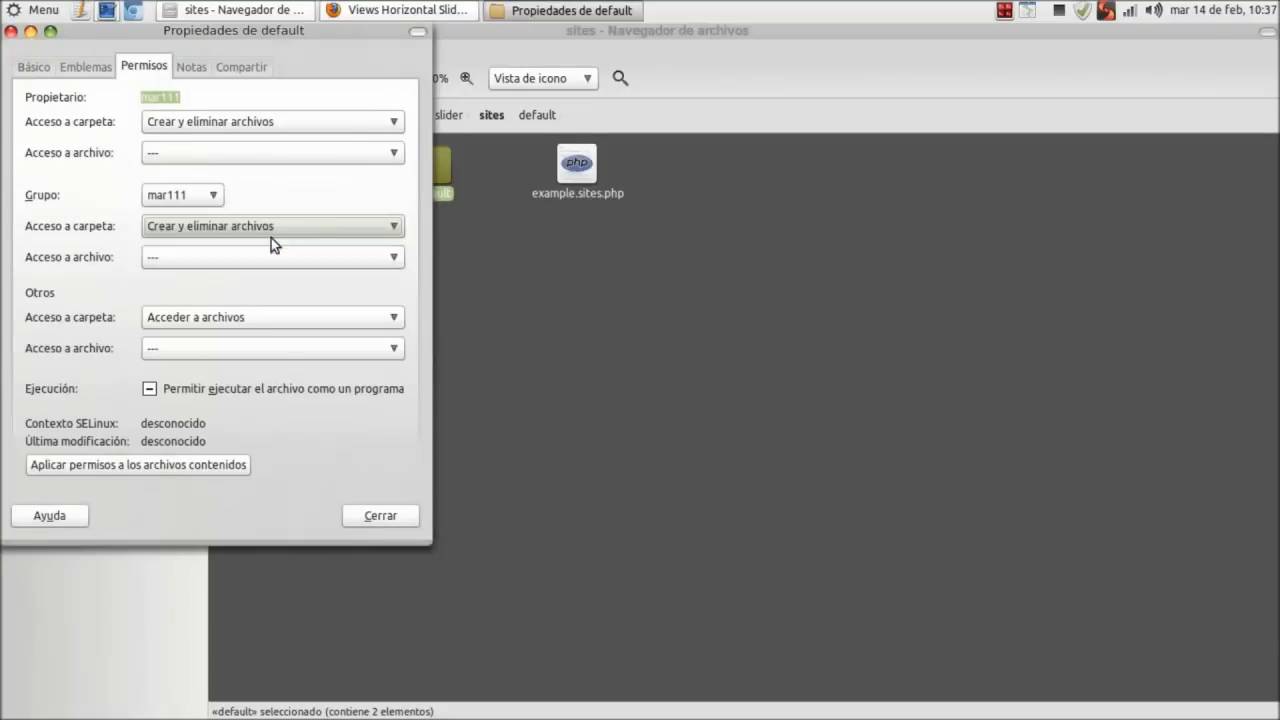
left_click(296, 322)
left_click(302, 333)
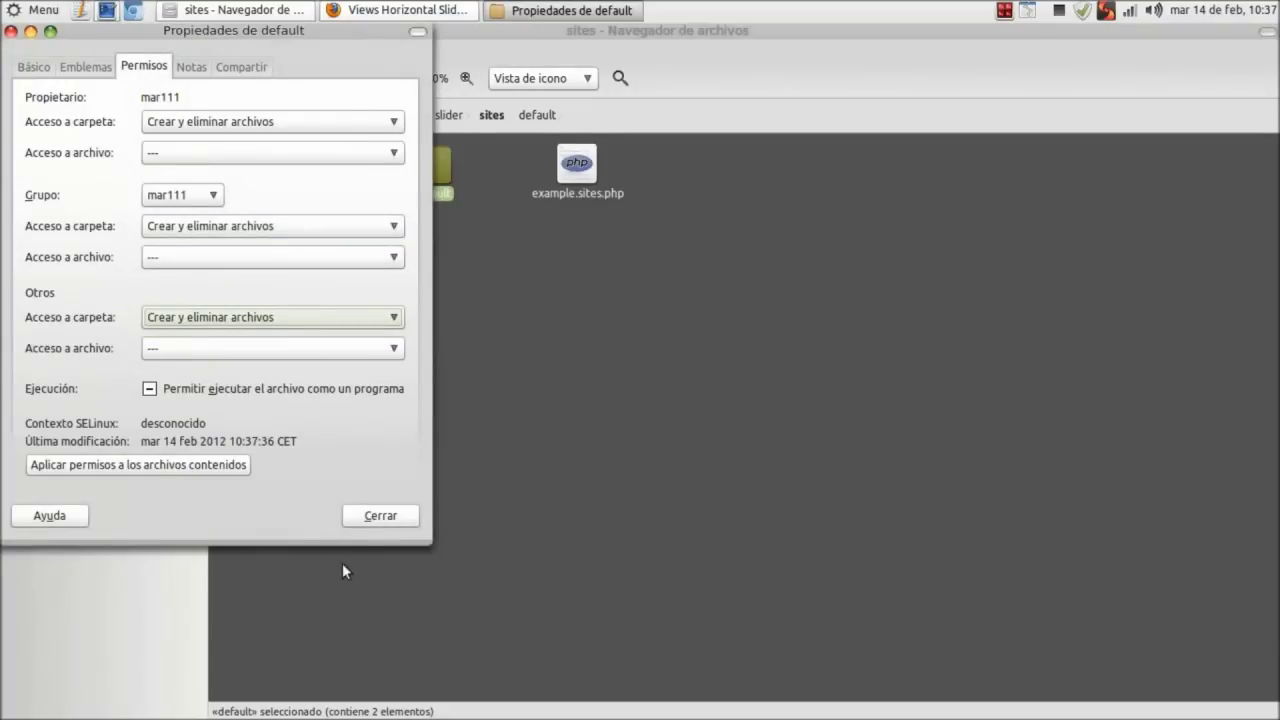
left_click(380, 515)
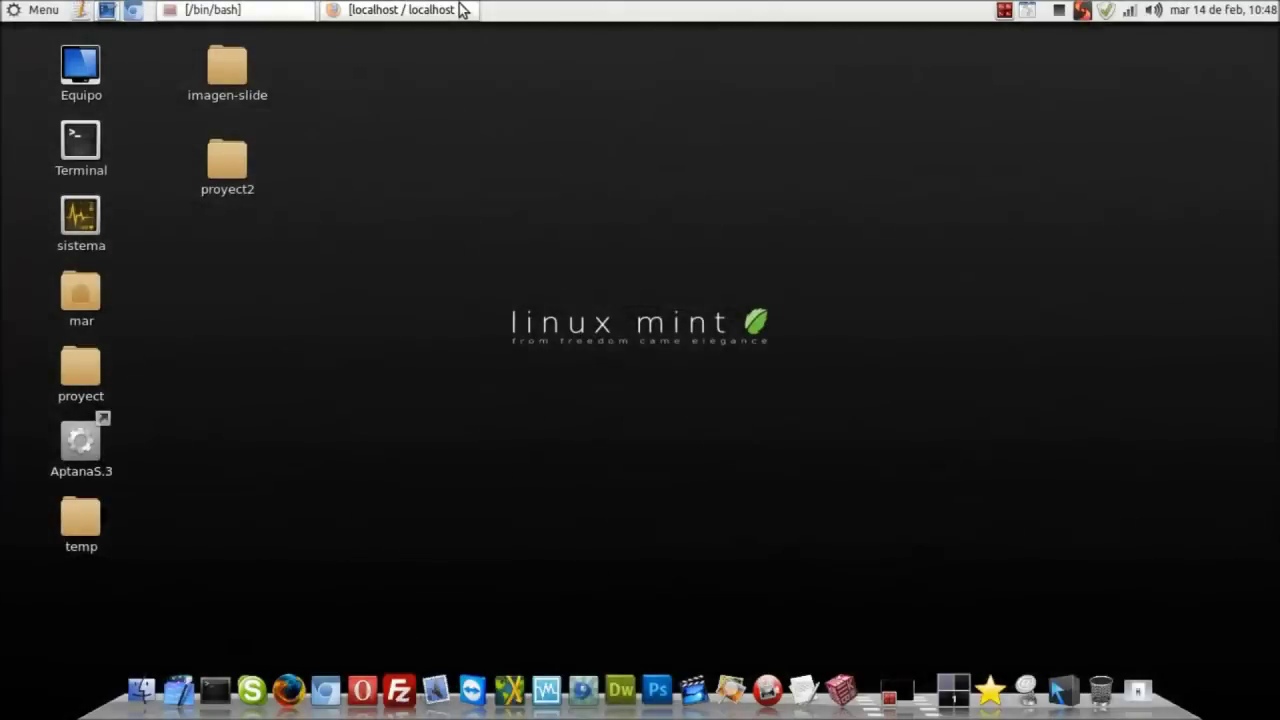
Create the slider database with utf8_general_ci collation in phpMyAdmin.
left_click(460, 10)
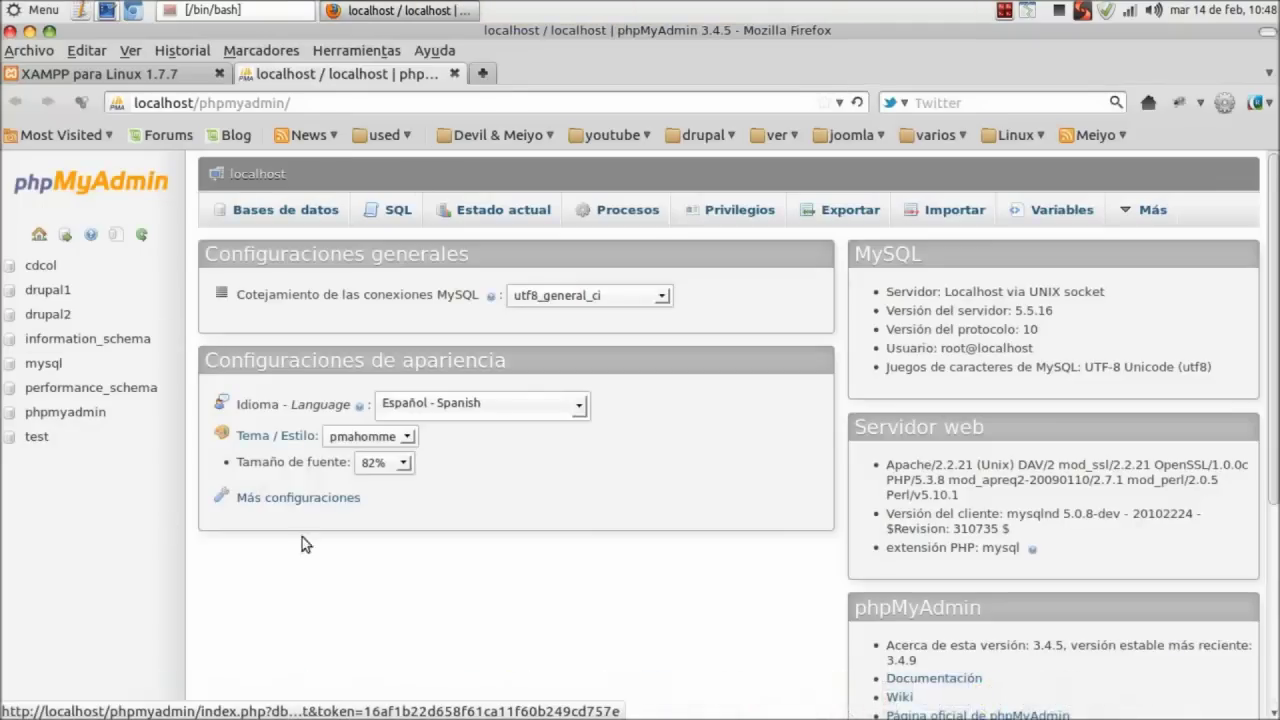
left_click(262, 211)
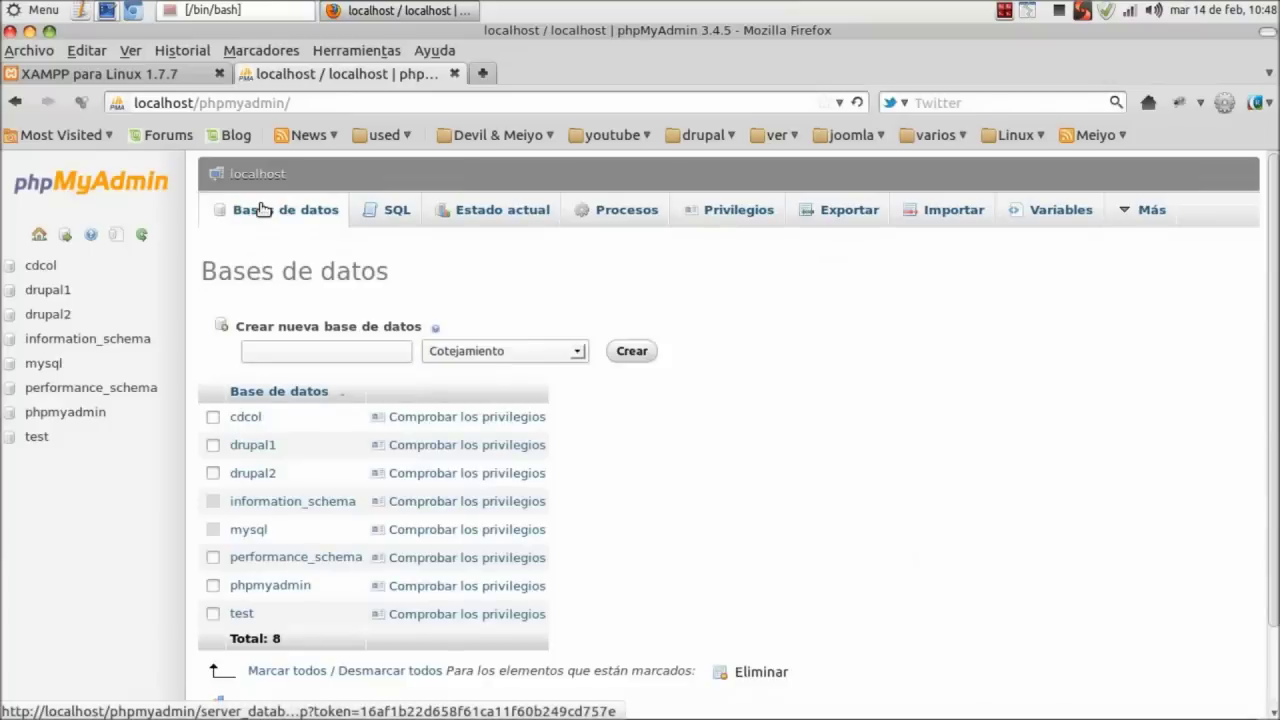
left_click(322, 351)
type("sl")
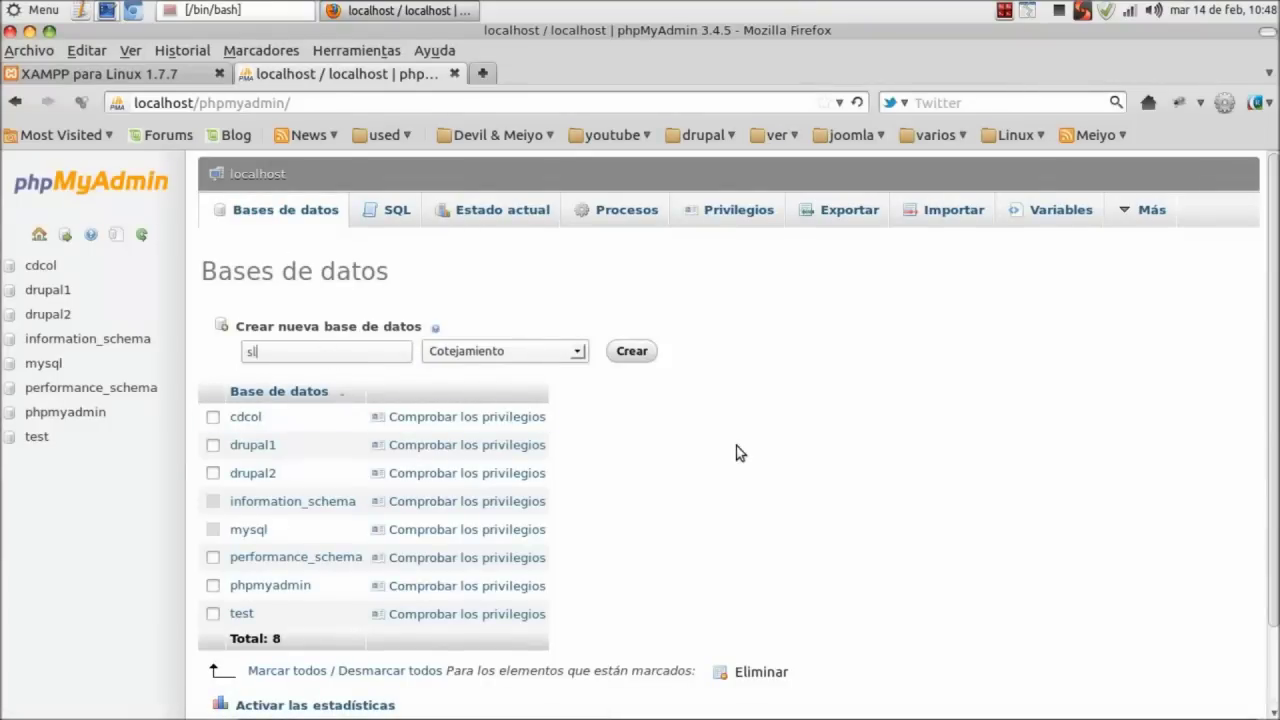
type("ider")
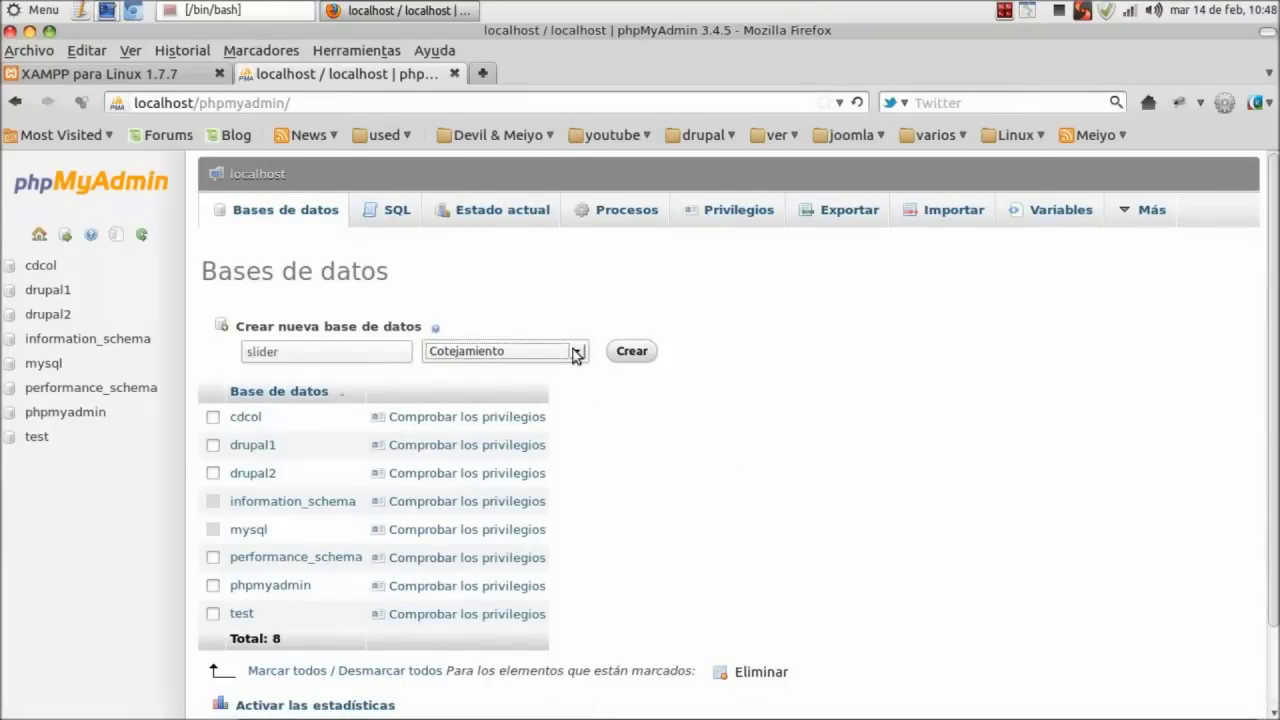
left_click(577, 351)
scroll(561, 492, "down", 5)
scroll(561, 492, "down", 20)
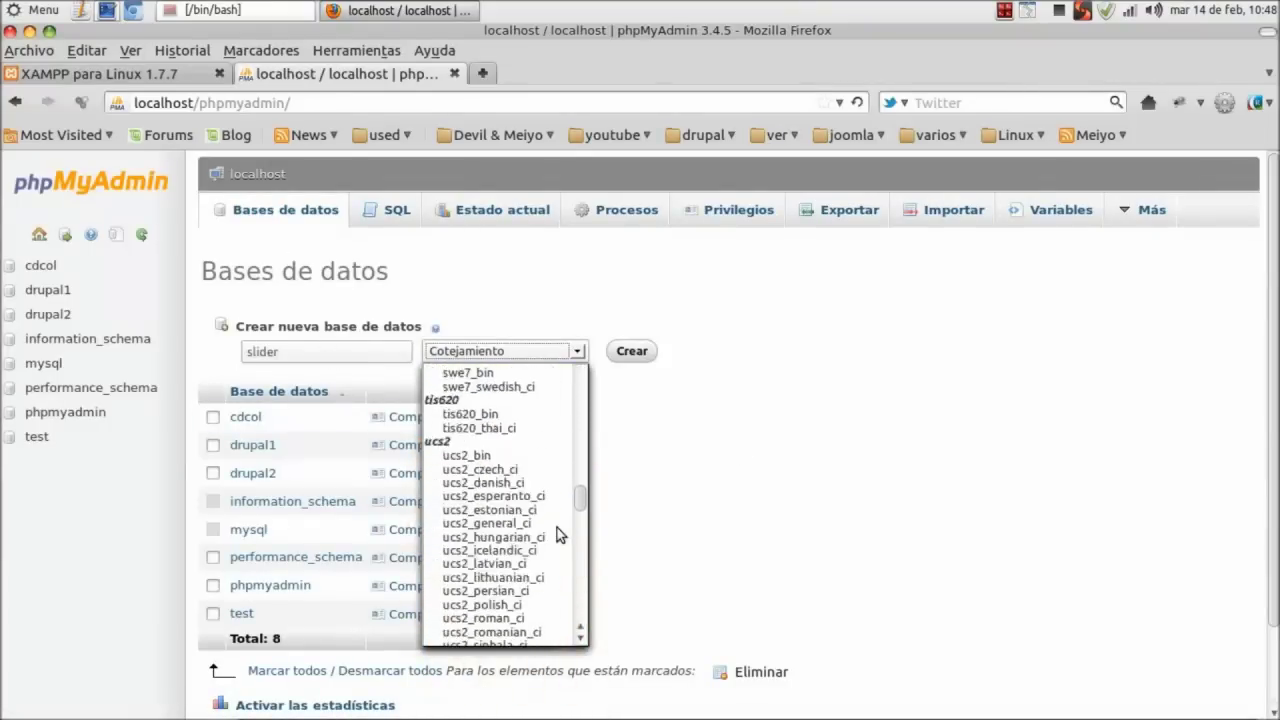
scroll(557, 545, "down", 10)
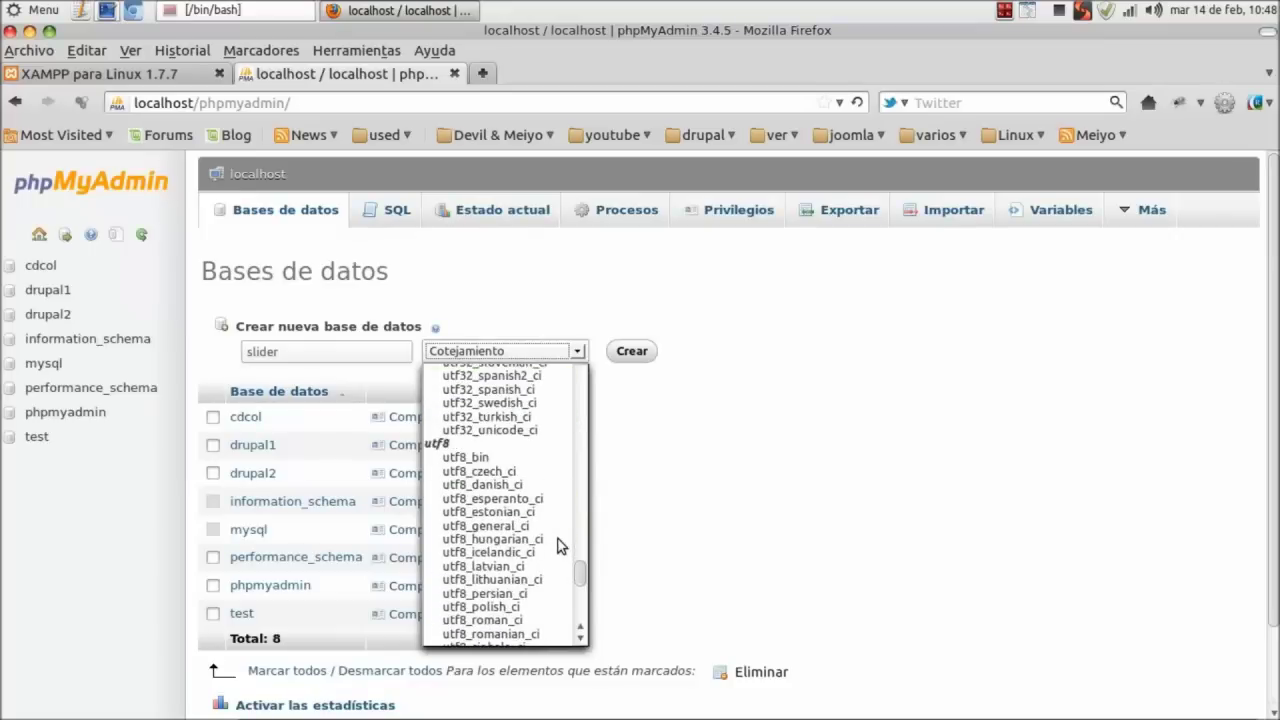
left_click(521, 527)
left_click(643, 354)
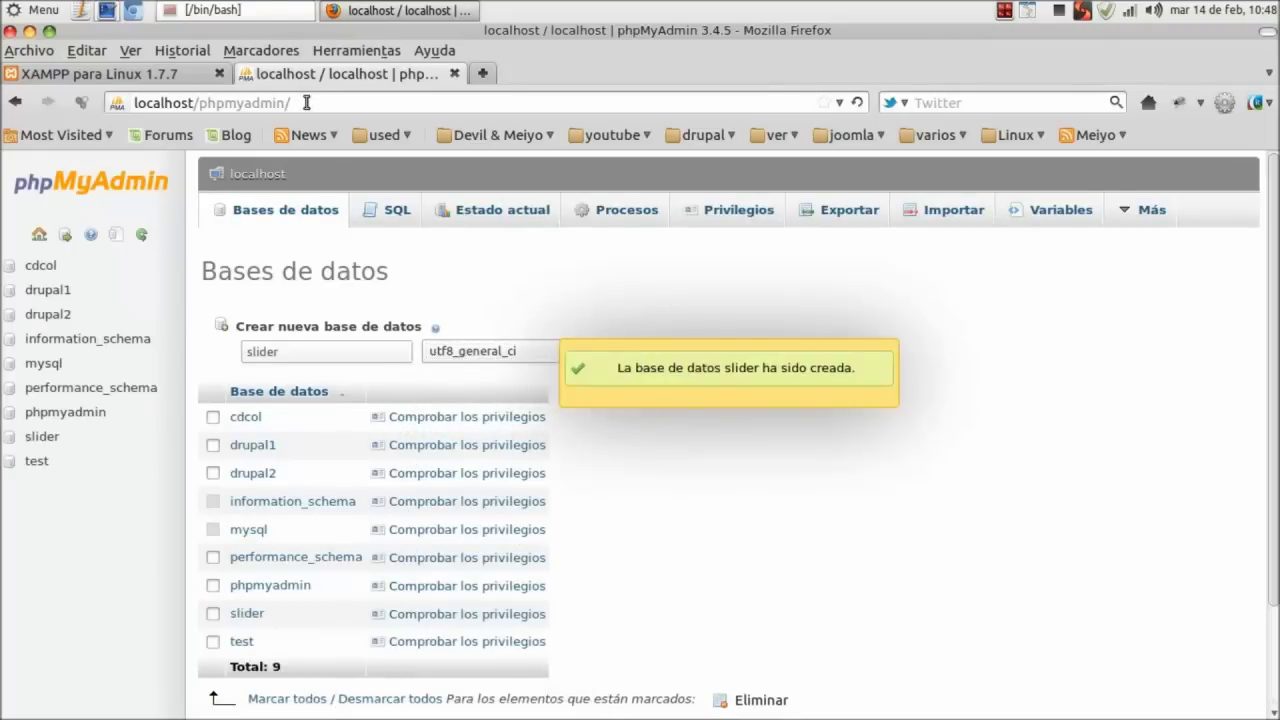
Load localhost/slider in the browser to start the Drupal installer.
left_click_drag(315, 102, 203, 102)
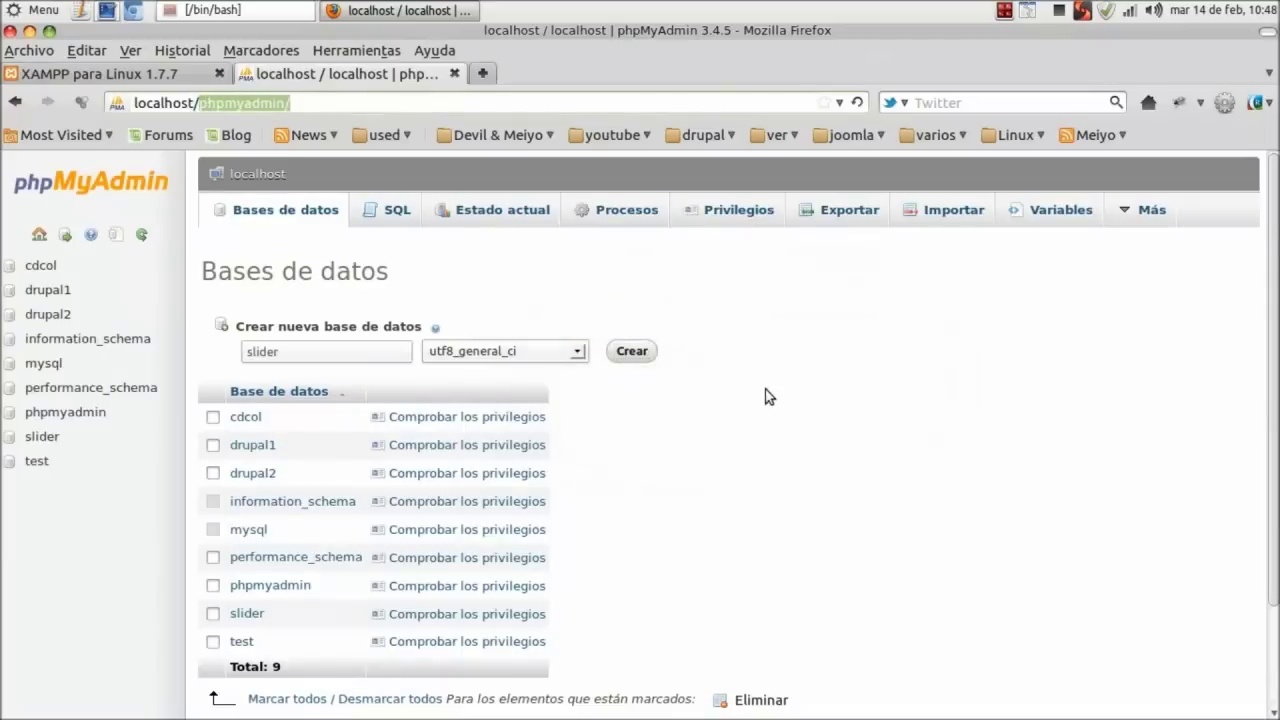
type("slider")
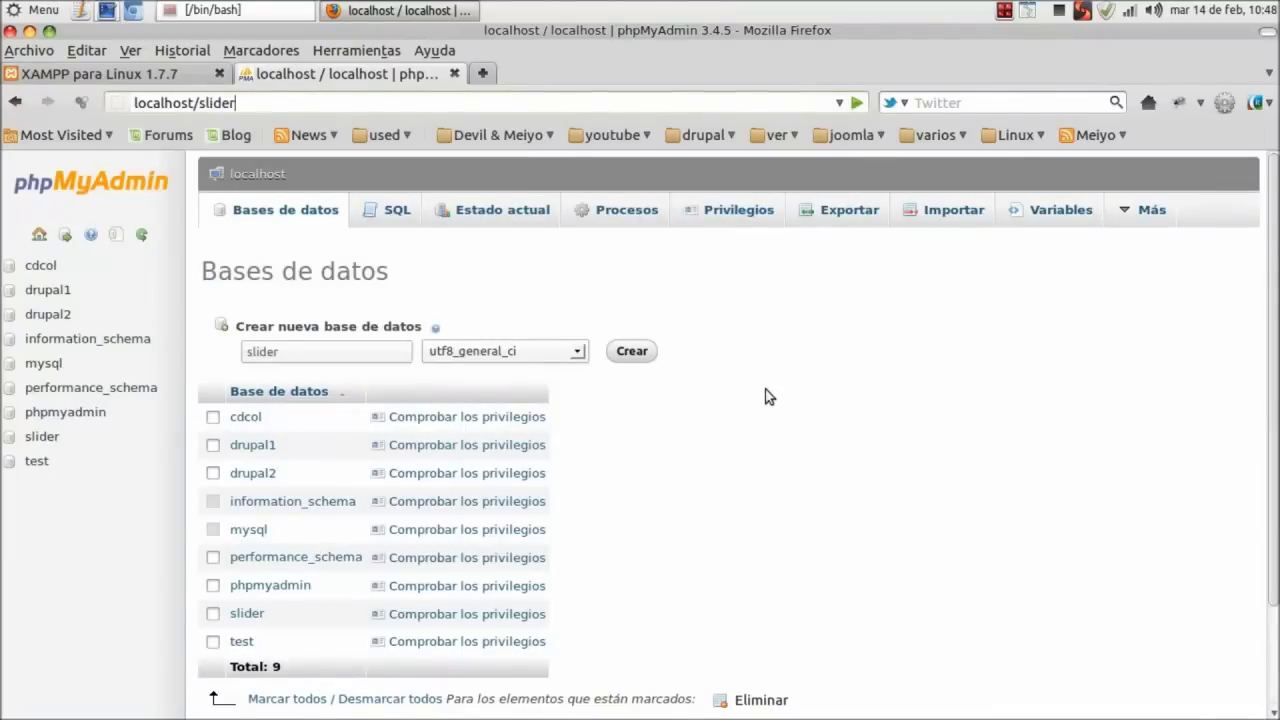
key("Return")
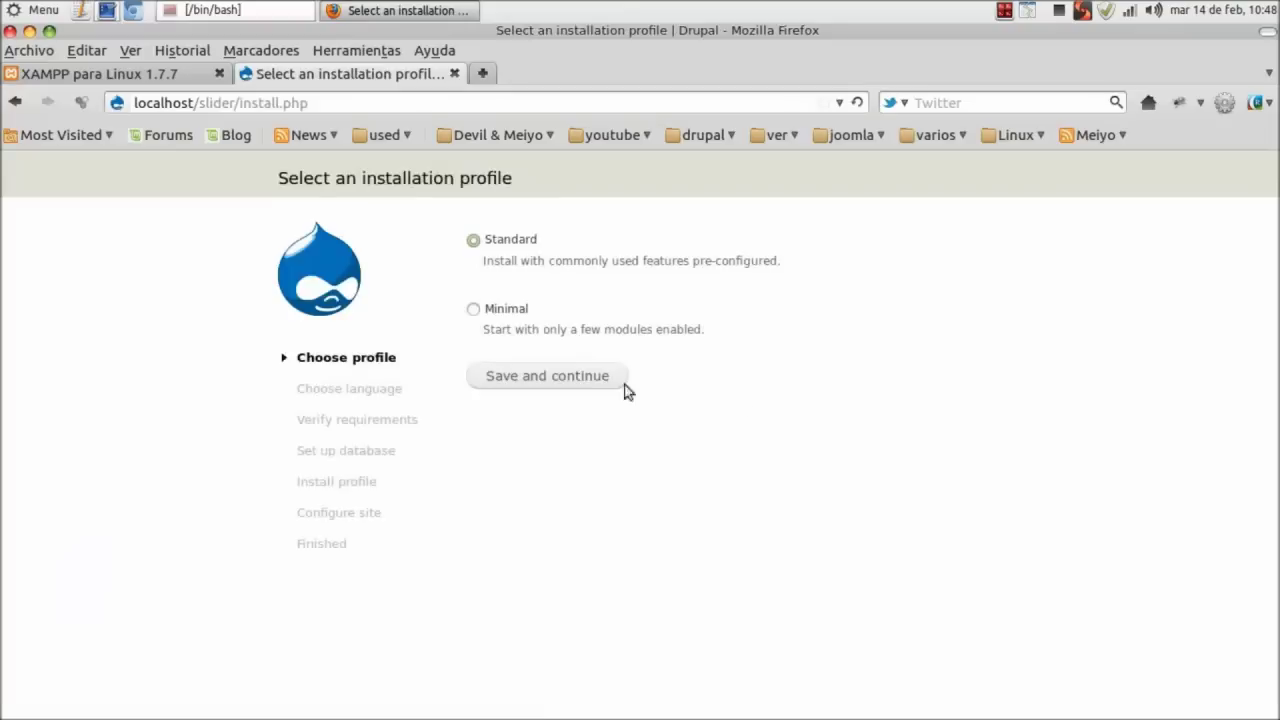
Choose the Standard profile and English, then connect to database slider with user root.
left_click(594, 375)
left_click(577, 316)
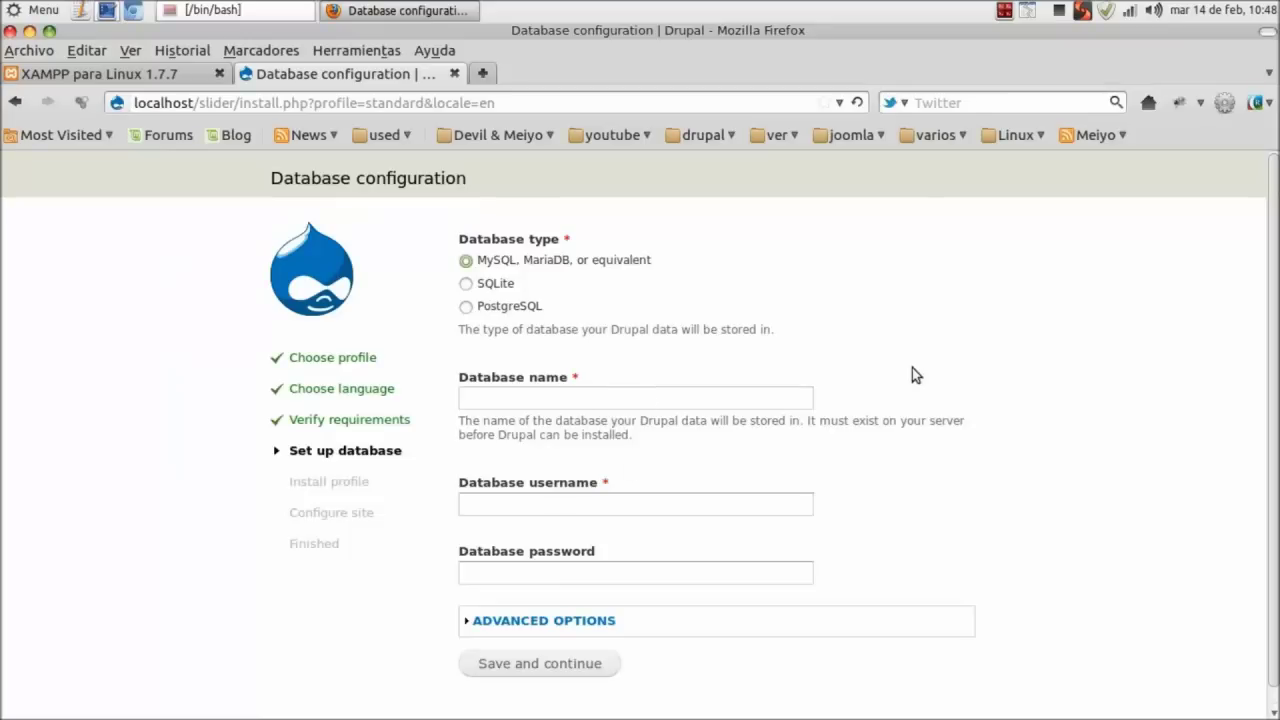
type("slider")
left_click(717, 503)
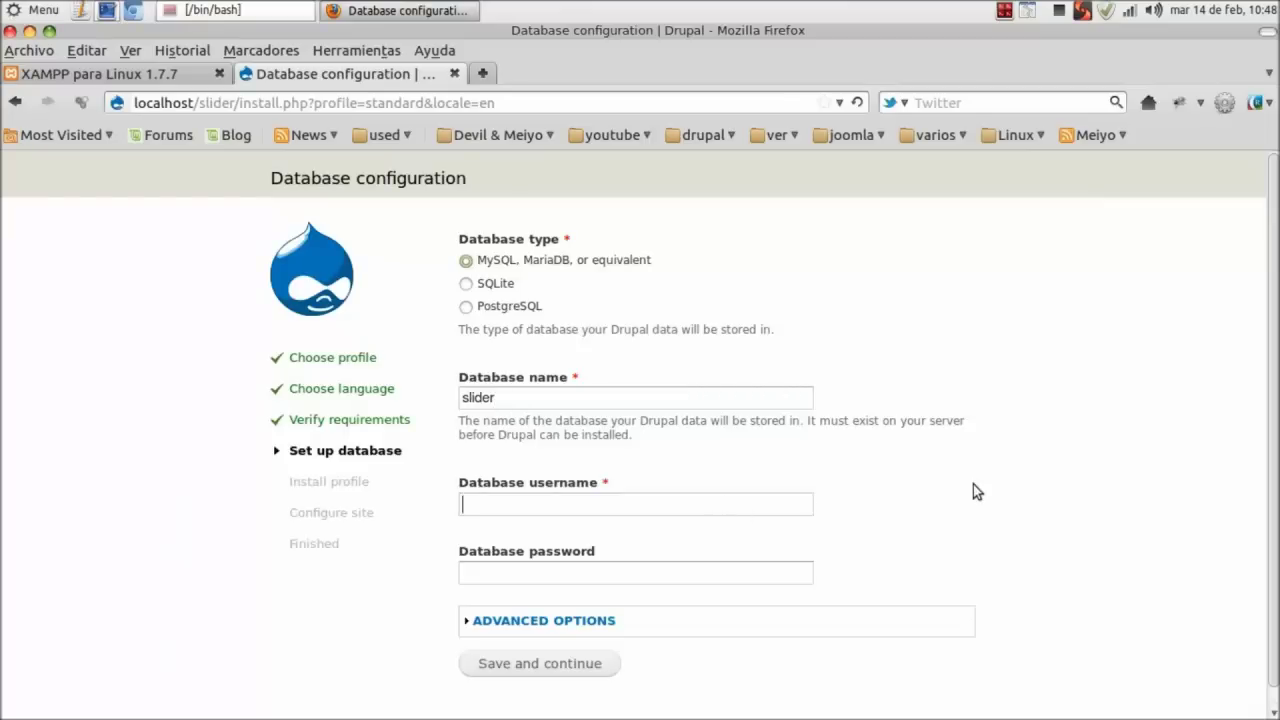
type("root")
key("ctrl+a")
left_click(567, 664)
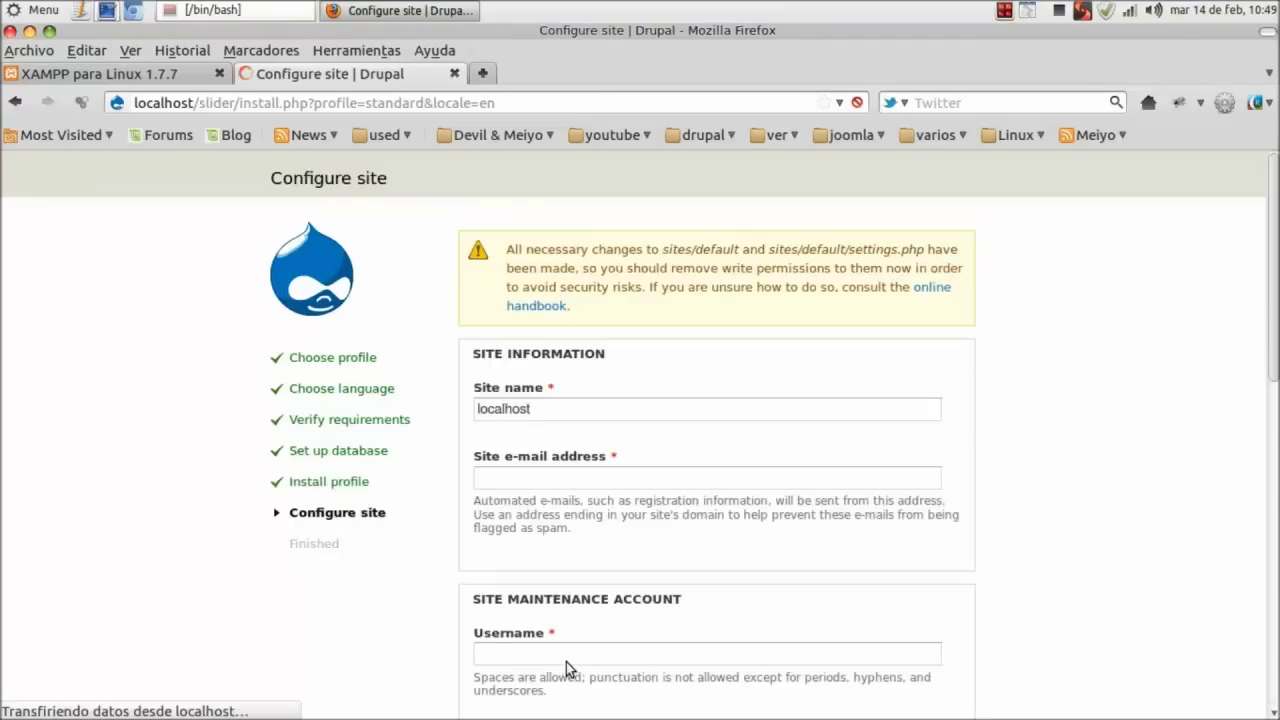
Fill in the site e-mail and the maintenance account username.
scroll(566, 662, "down", 3)
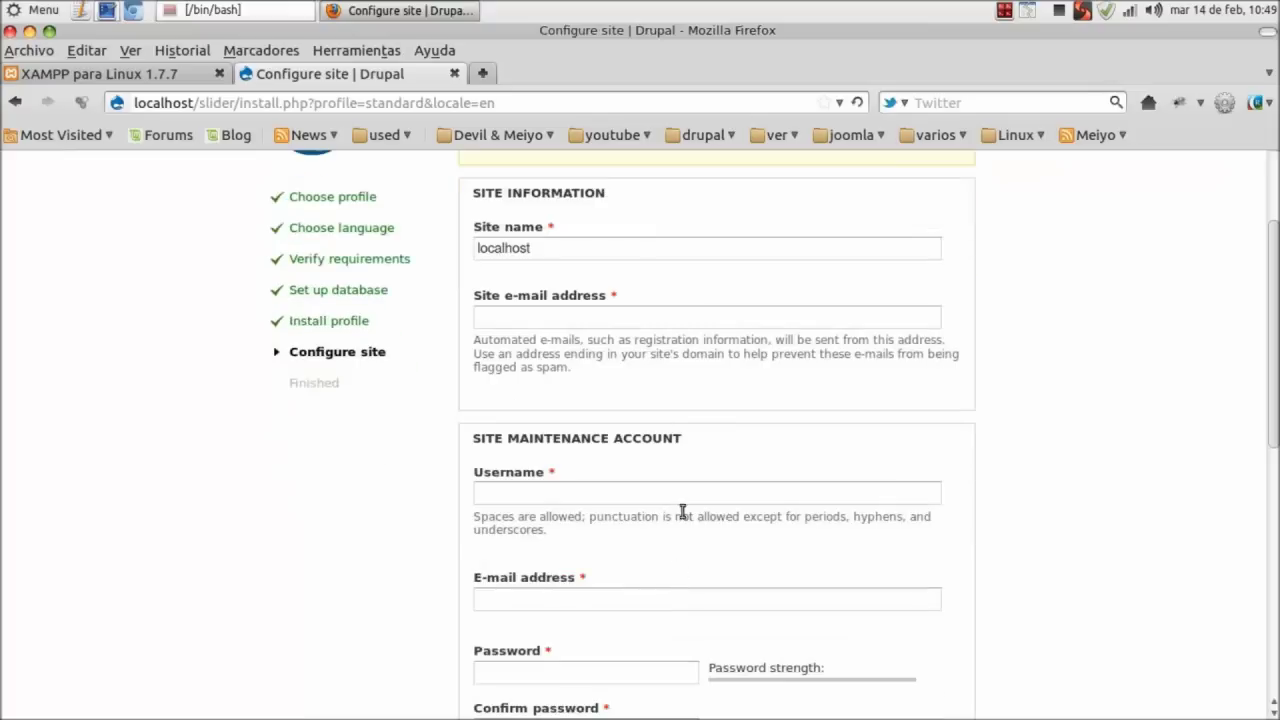
type("ma")
left_click(611, 336)
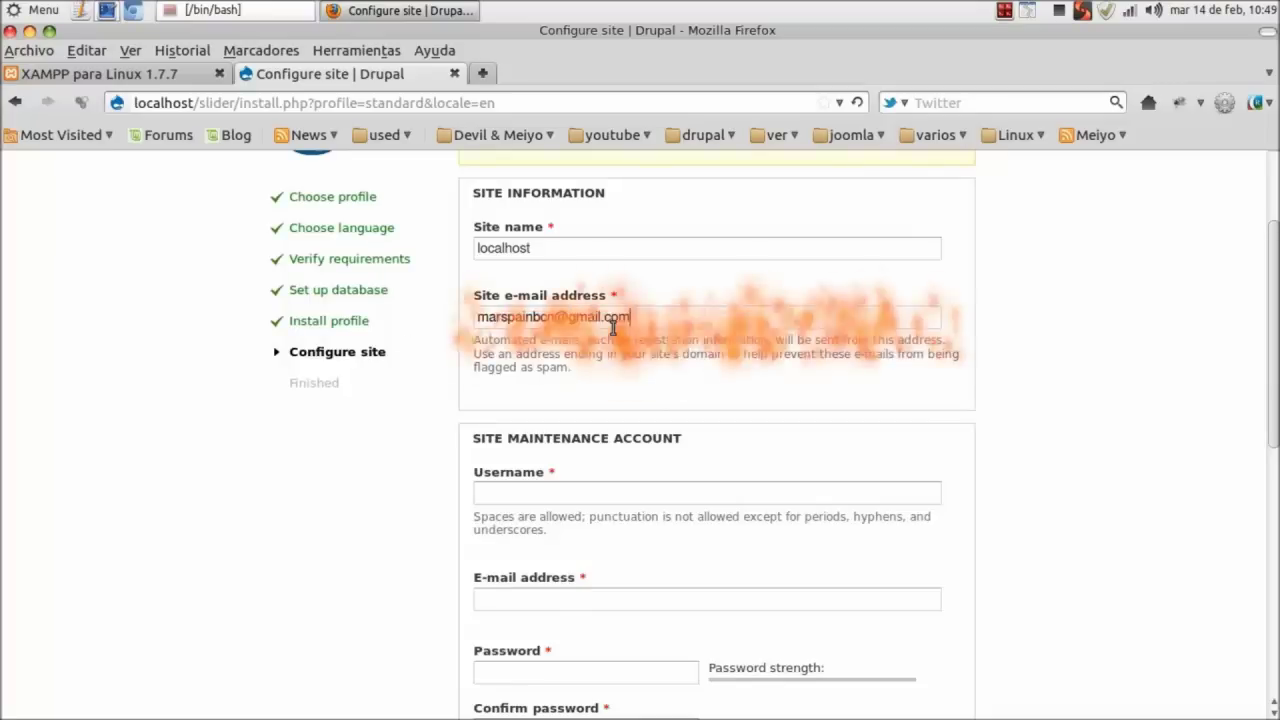
scroll(955, 323, "down", 1)
scroll(955, 323, "down", 5)
left_click(580, 168)
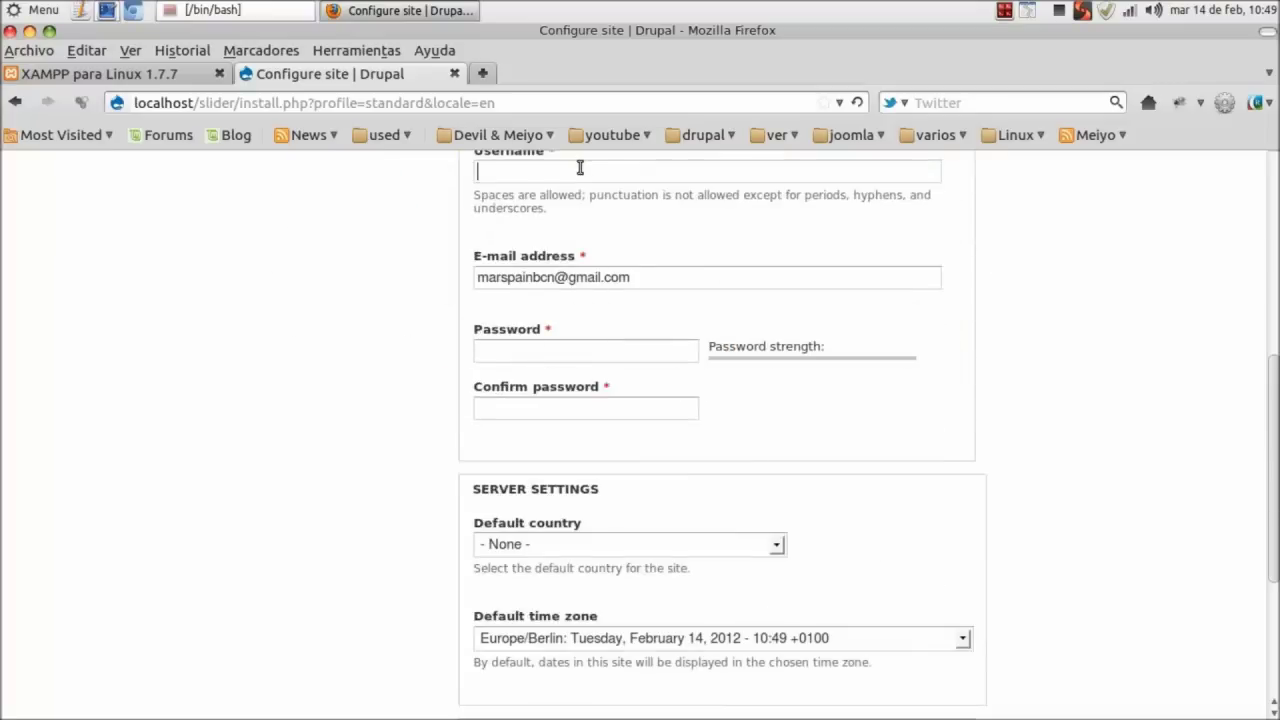
type("admin")
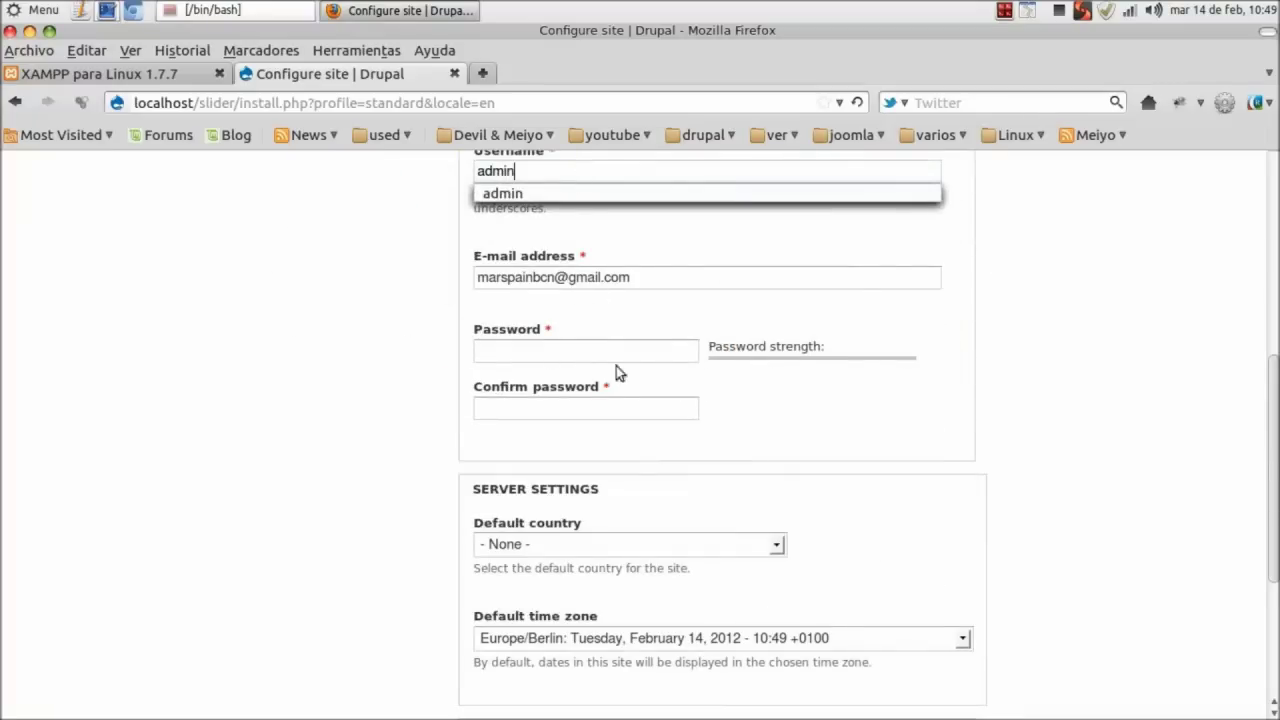
Enter and confirm the account password, then submit to finish installing.
left_click(600, 351)
type("admin")
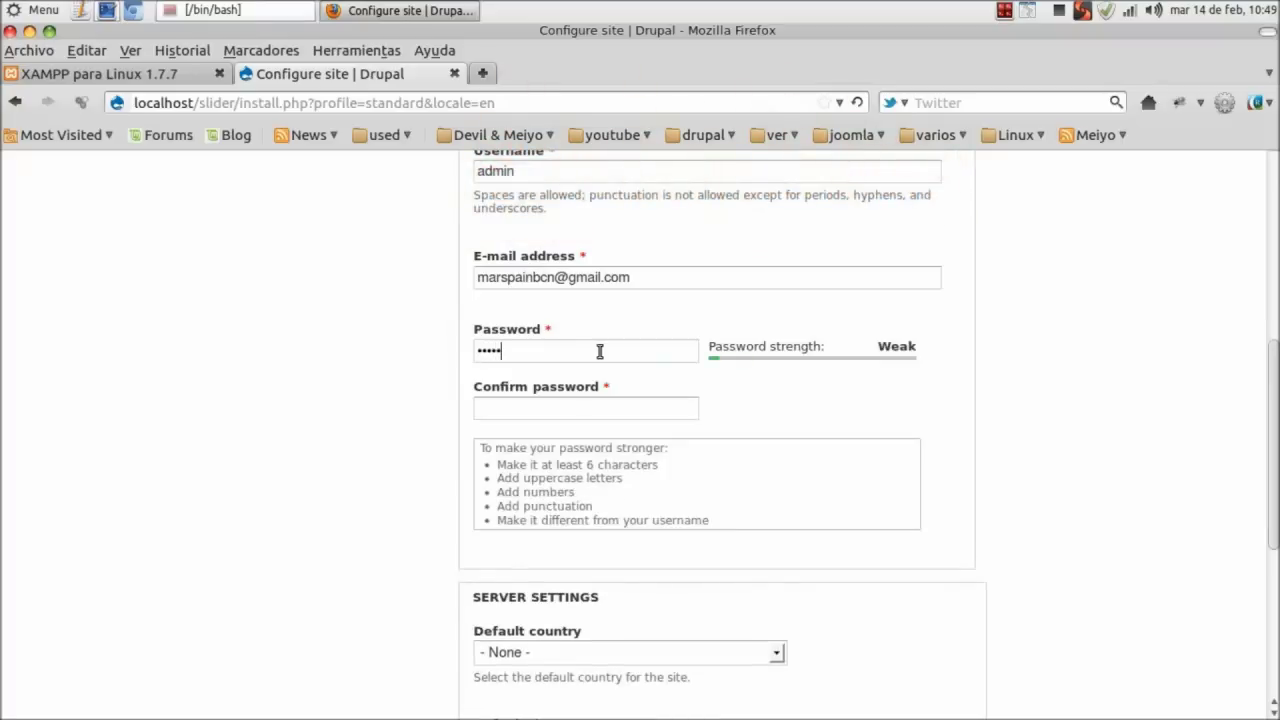
left_click(633, 411)
type("admin")
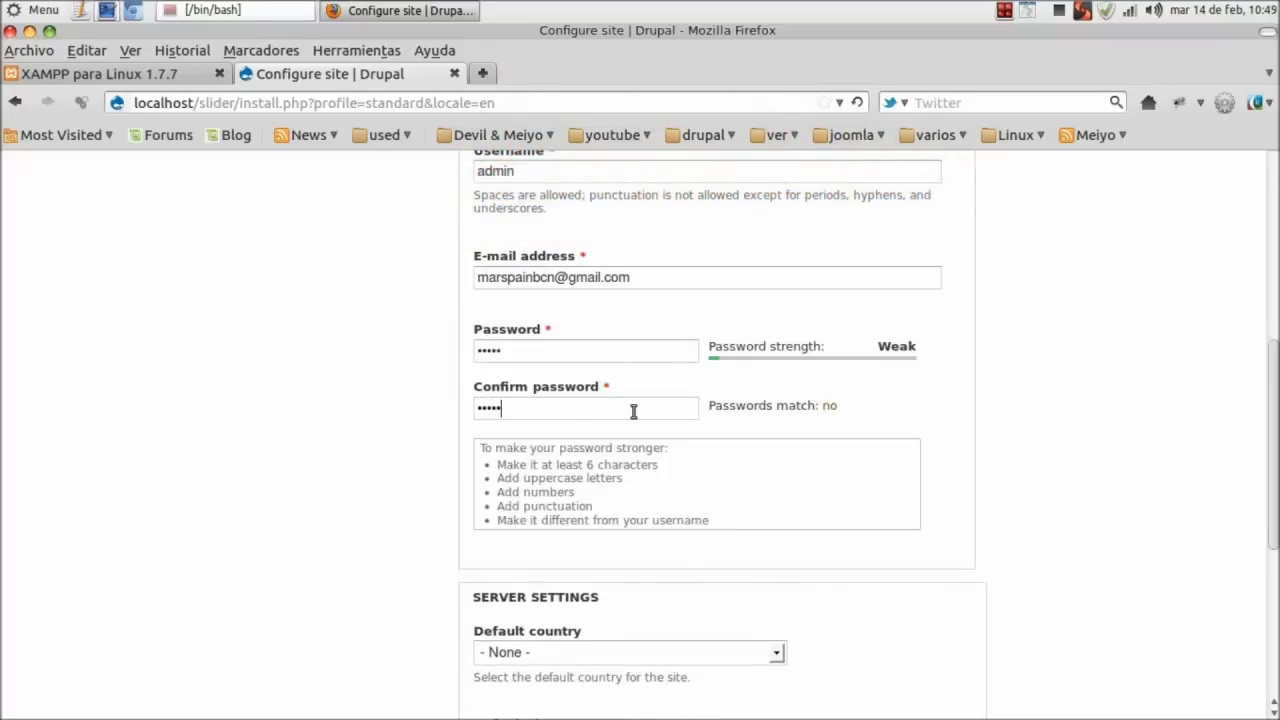
type("n")
left_click(565, 358)
type("123")
scroll(641, 551, "down", 5)
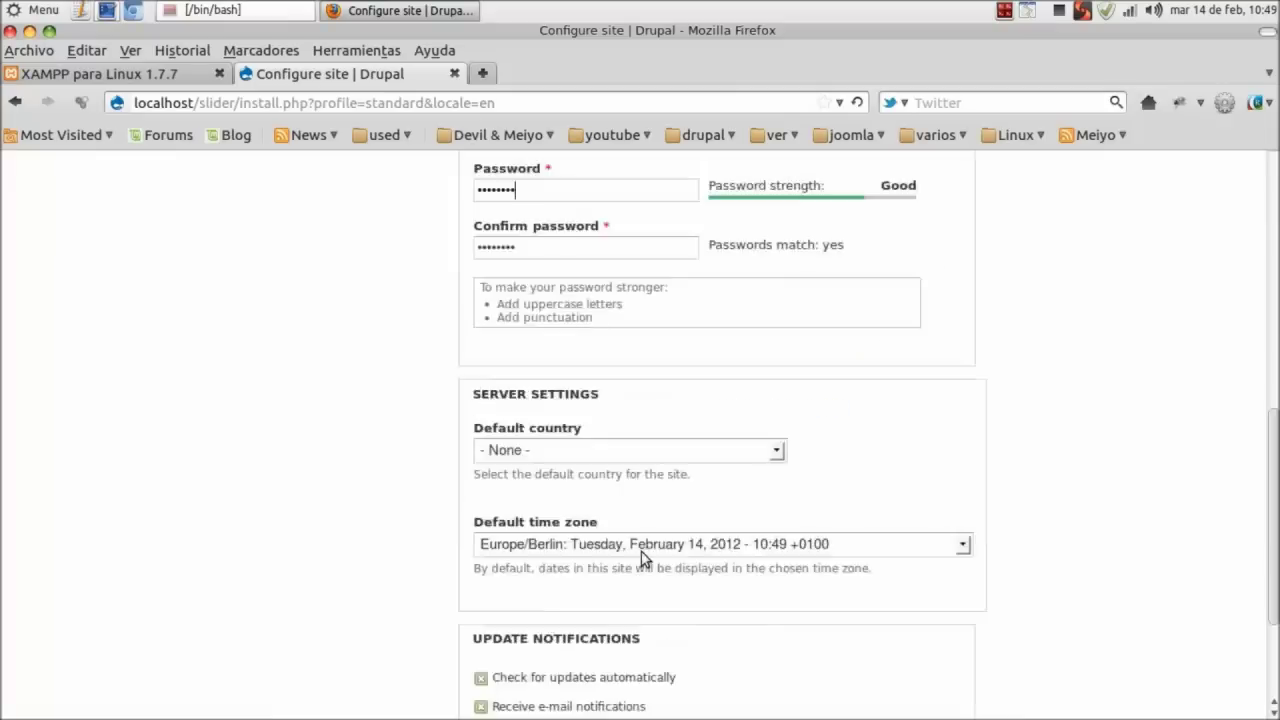
left_click(588, 667)
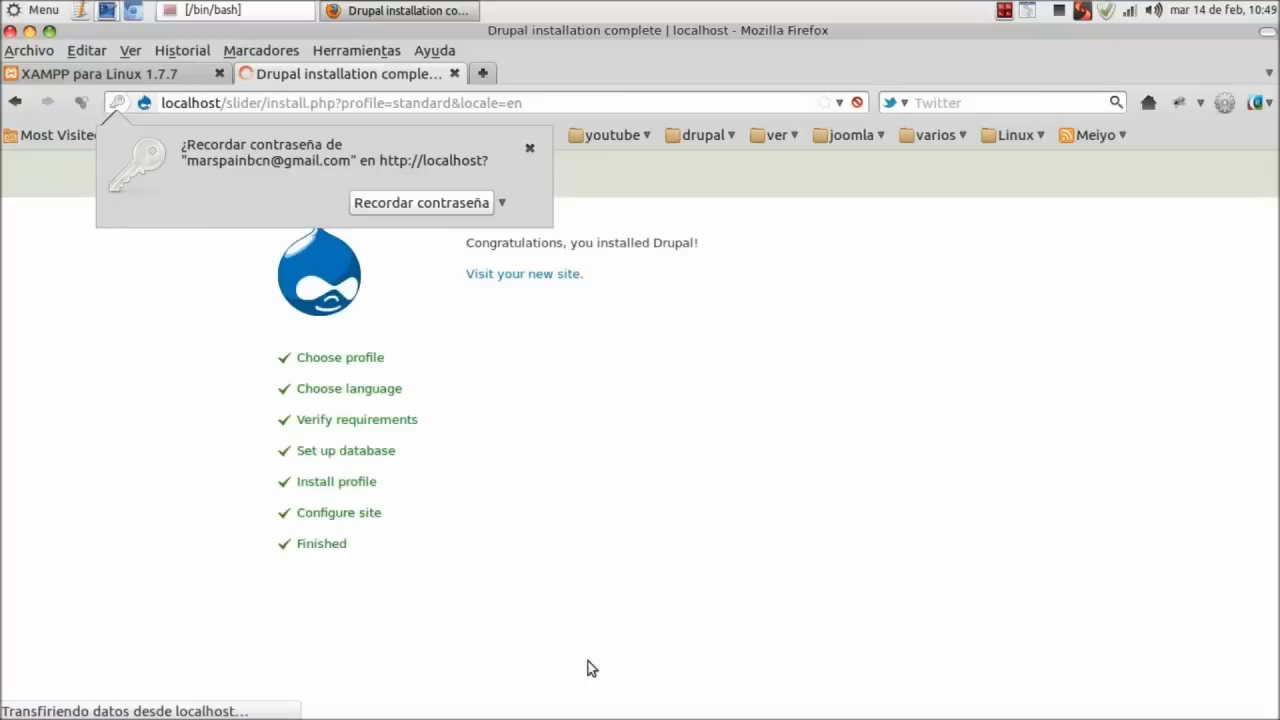
Dismiss the save-password prompt and visit the new site.
left_click(530, 148)
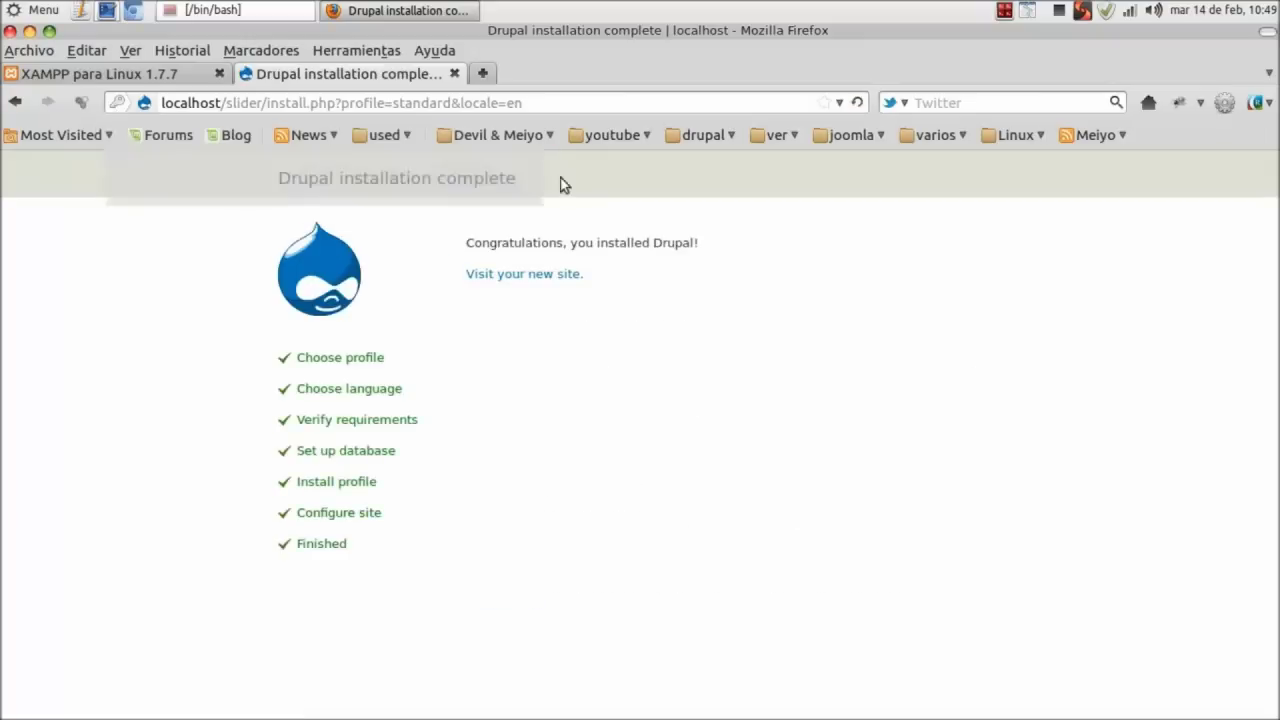
left_click(569, 274)
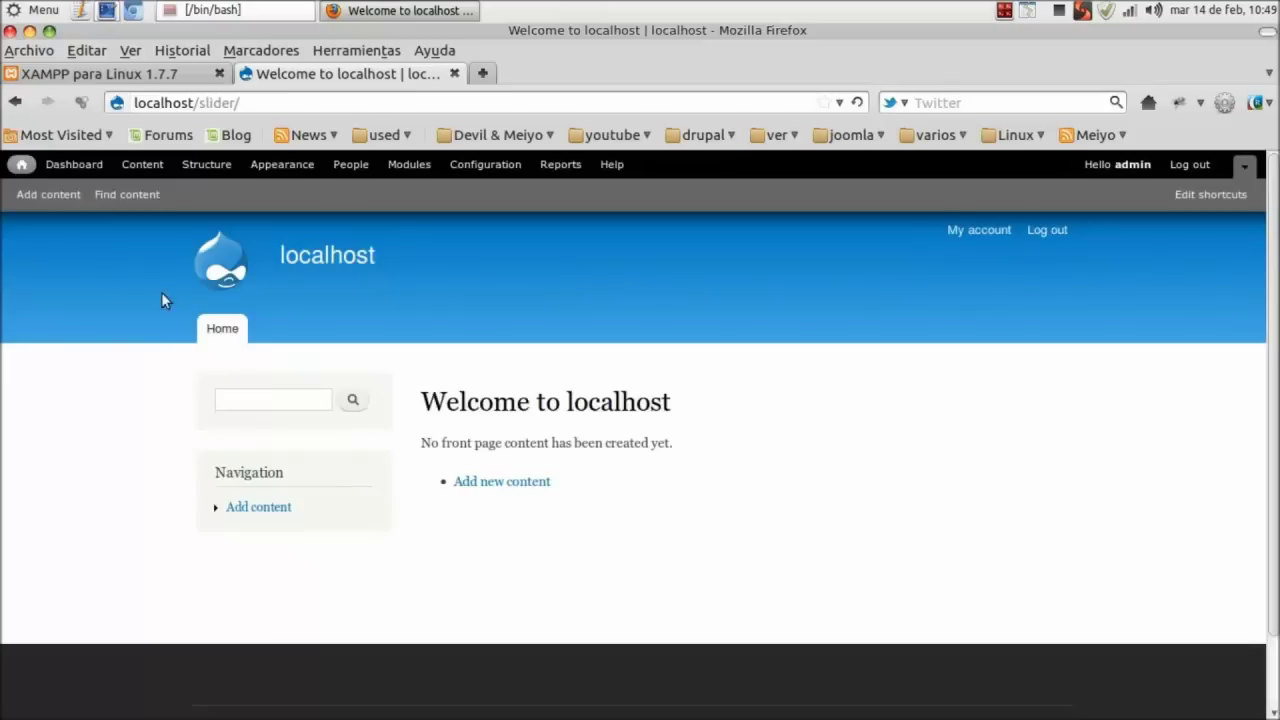
left_click(16, 10)
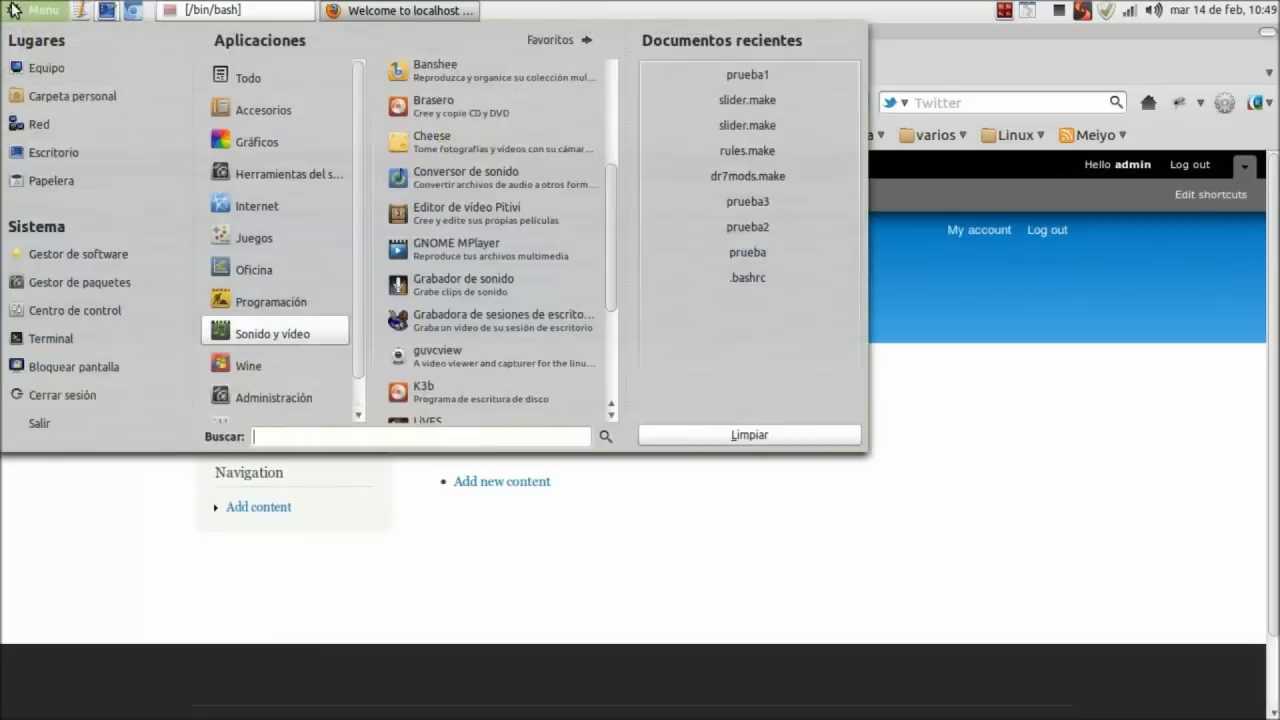
Browse to htdocs/slider/sites/default in the file manager.
left_click(80, 95)
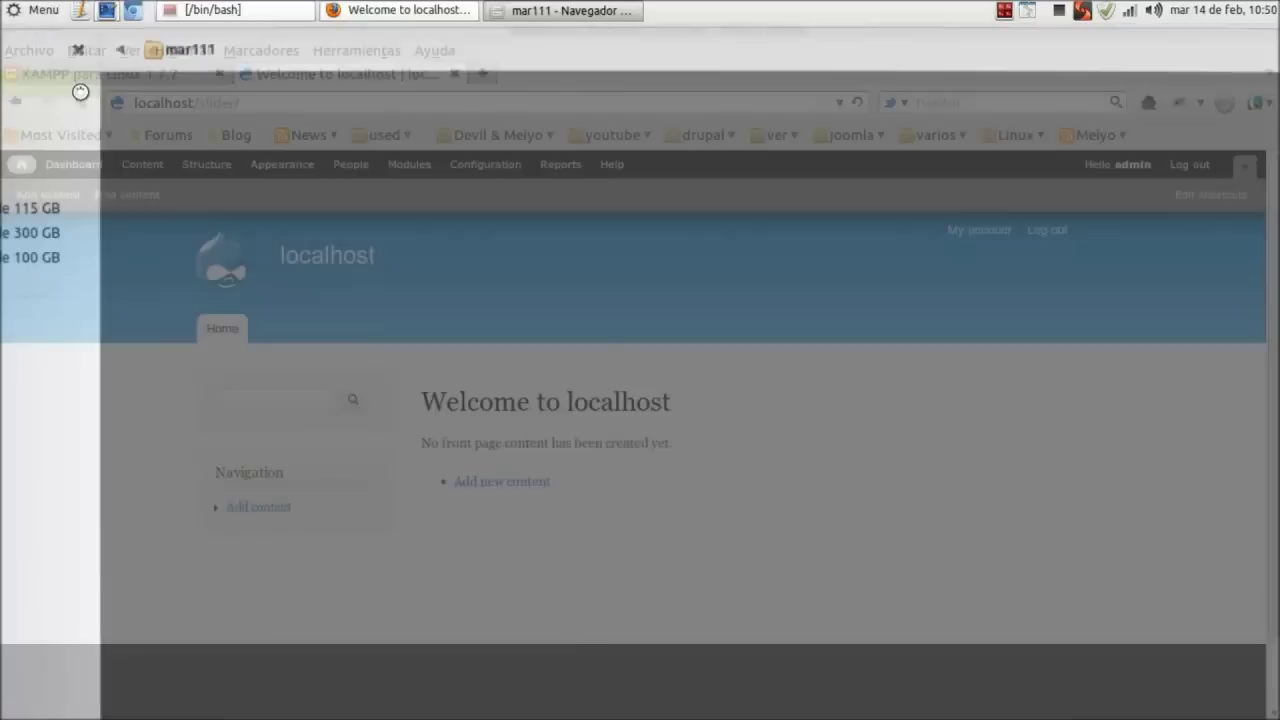
left_click(50, 482)
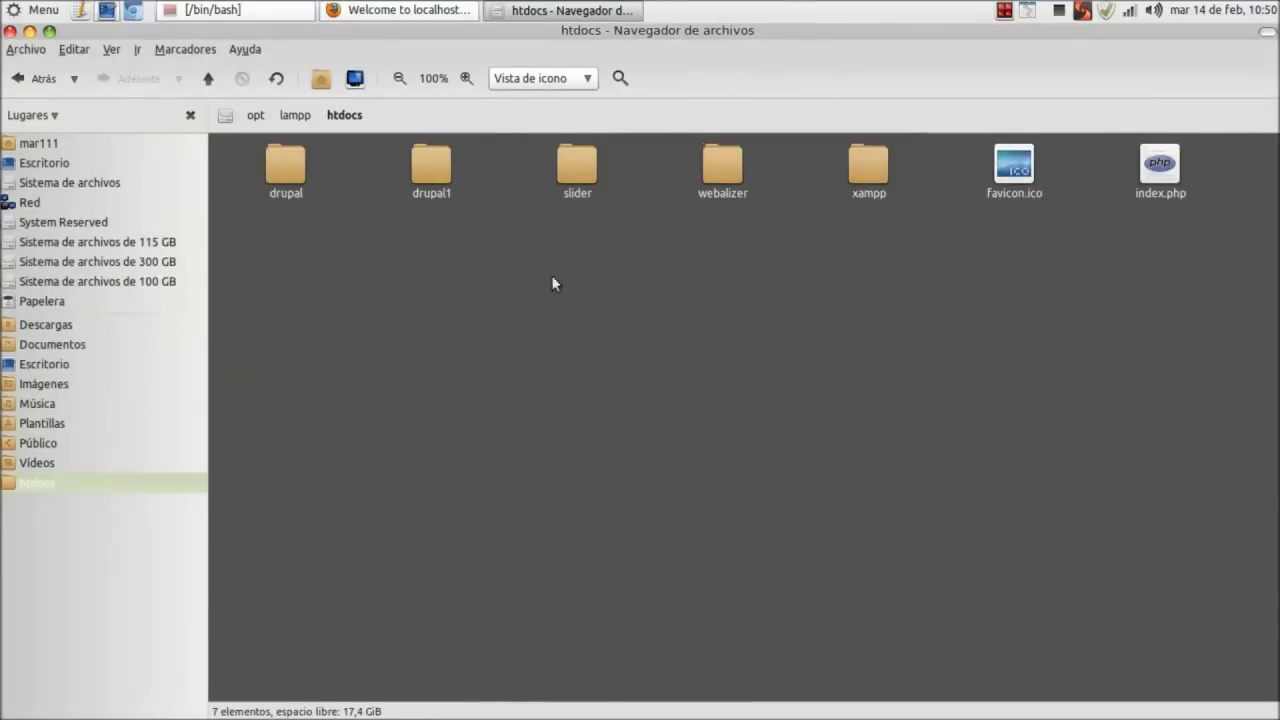
double_click(577, 165)
double_click(1009, 162)
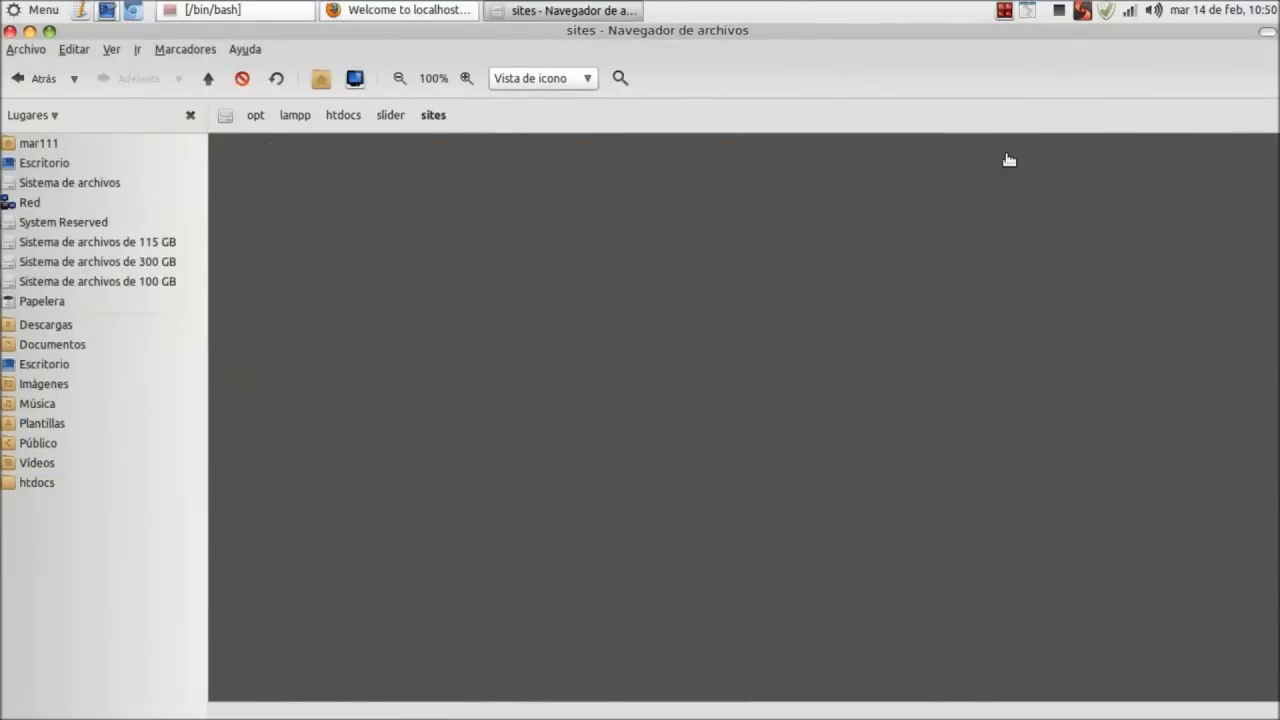
double_click(440, 180)
Make settings.php read-only for group and others.
right_click(570, 196)
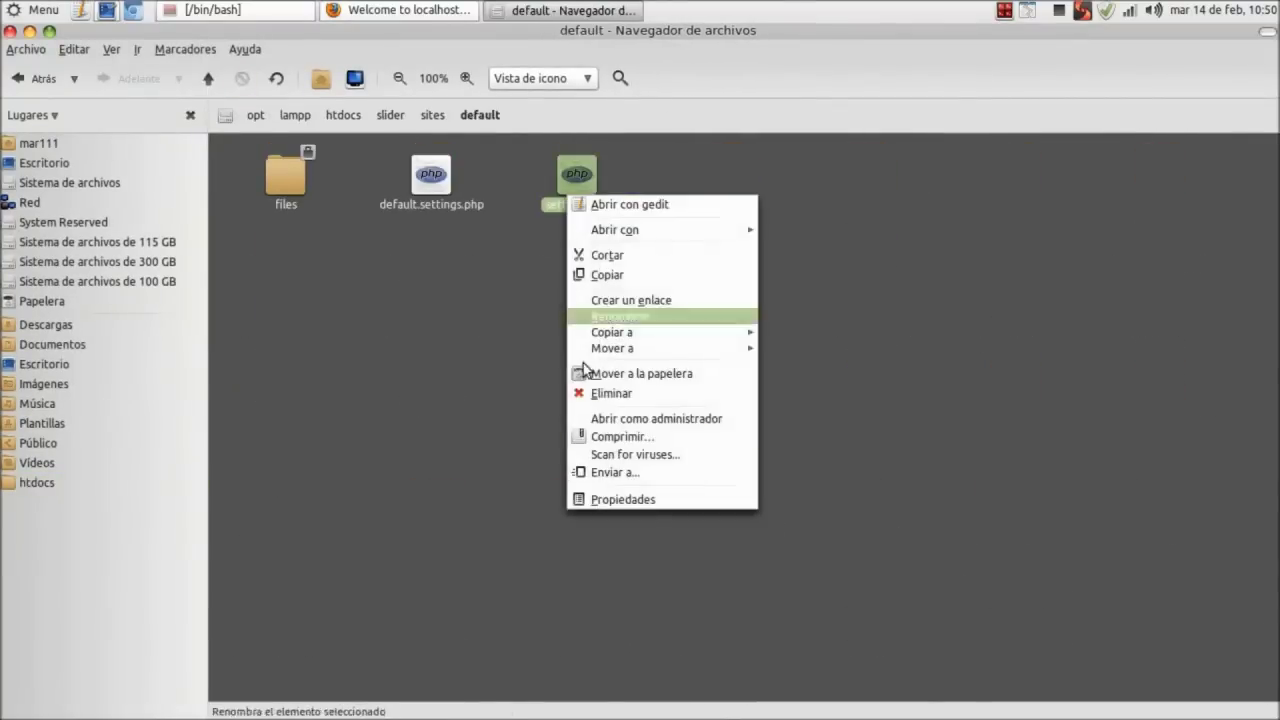
left_click(623, 499)
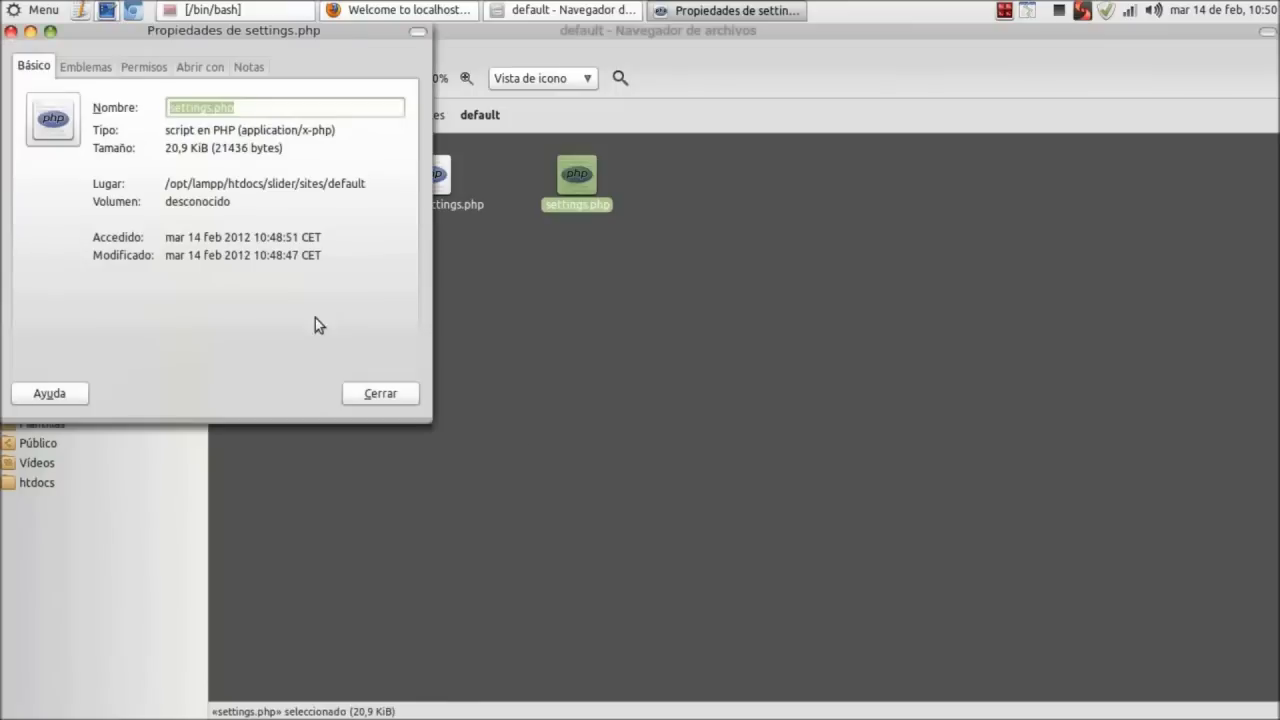
left_click(135, 73)
left_click(229, 194)
left_click(229, 172)
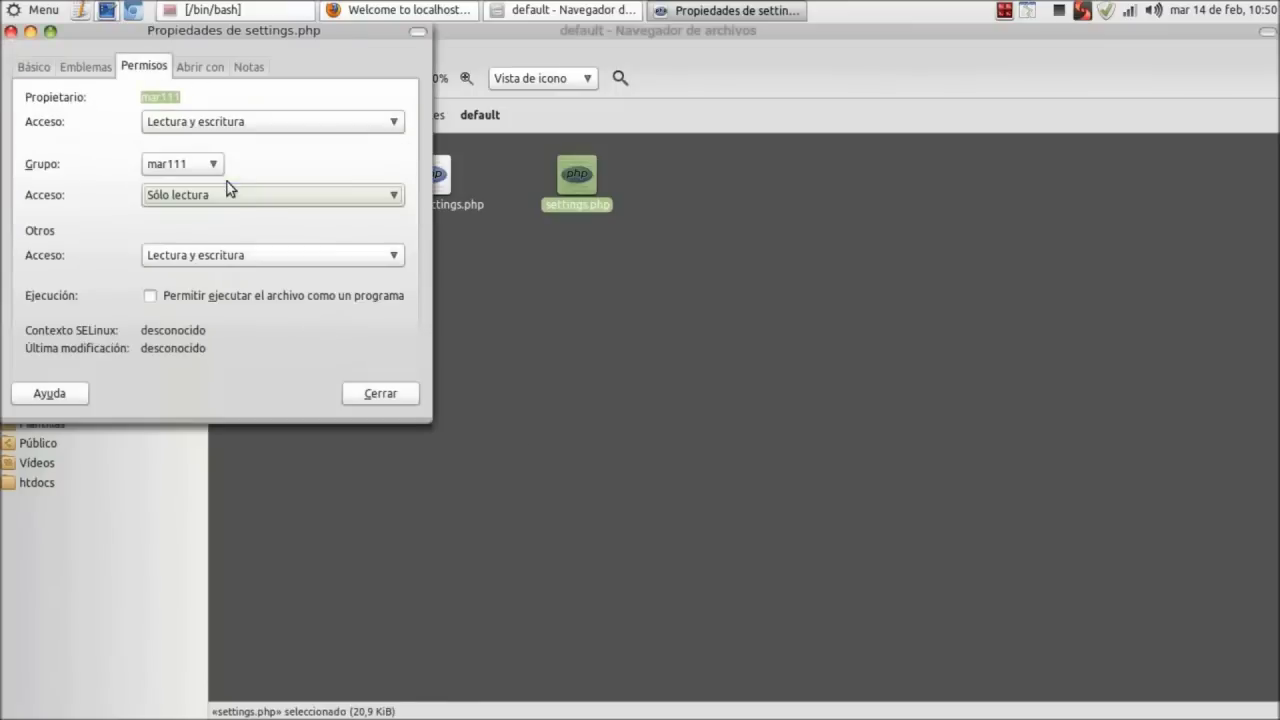
left_click(221, 248)
left_click(224, 233)
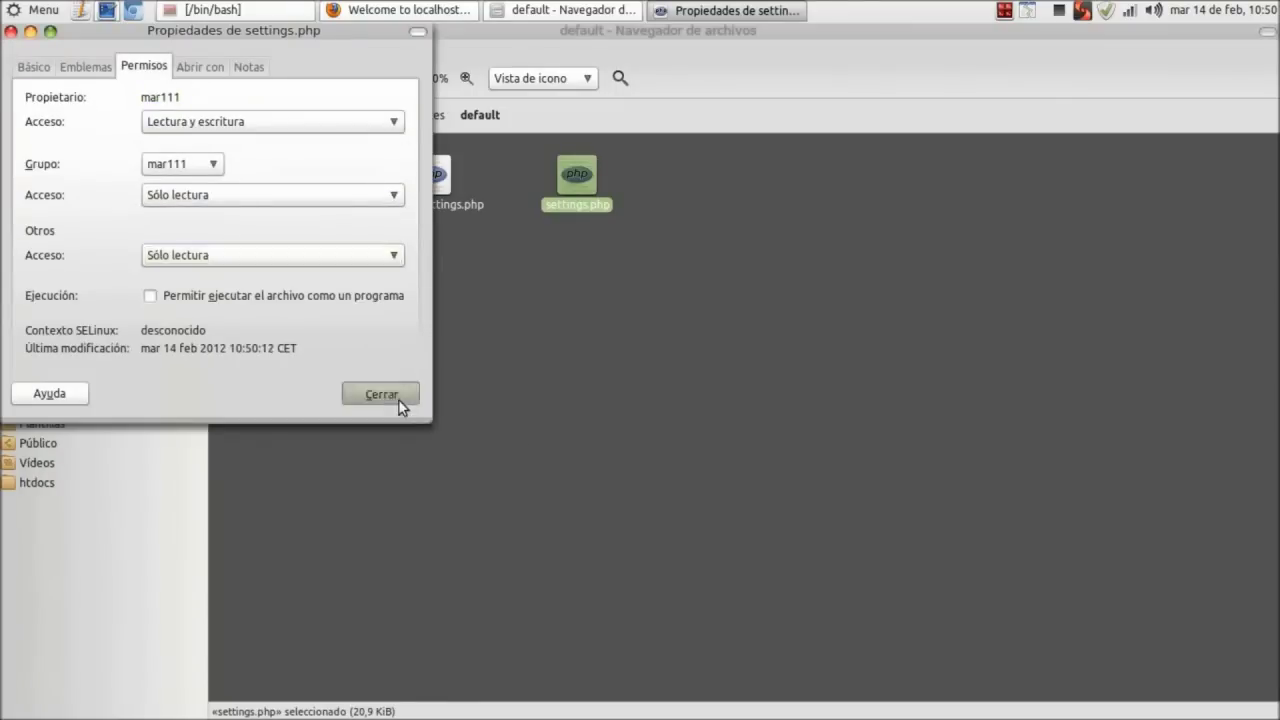
left_click(398, 396)
Limit group and others to accessing files in the default folder.
left_click(432, 115)
right_click(437, 170)
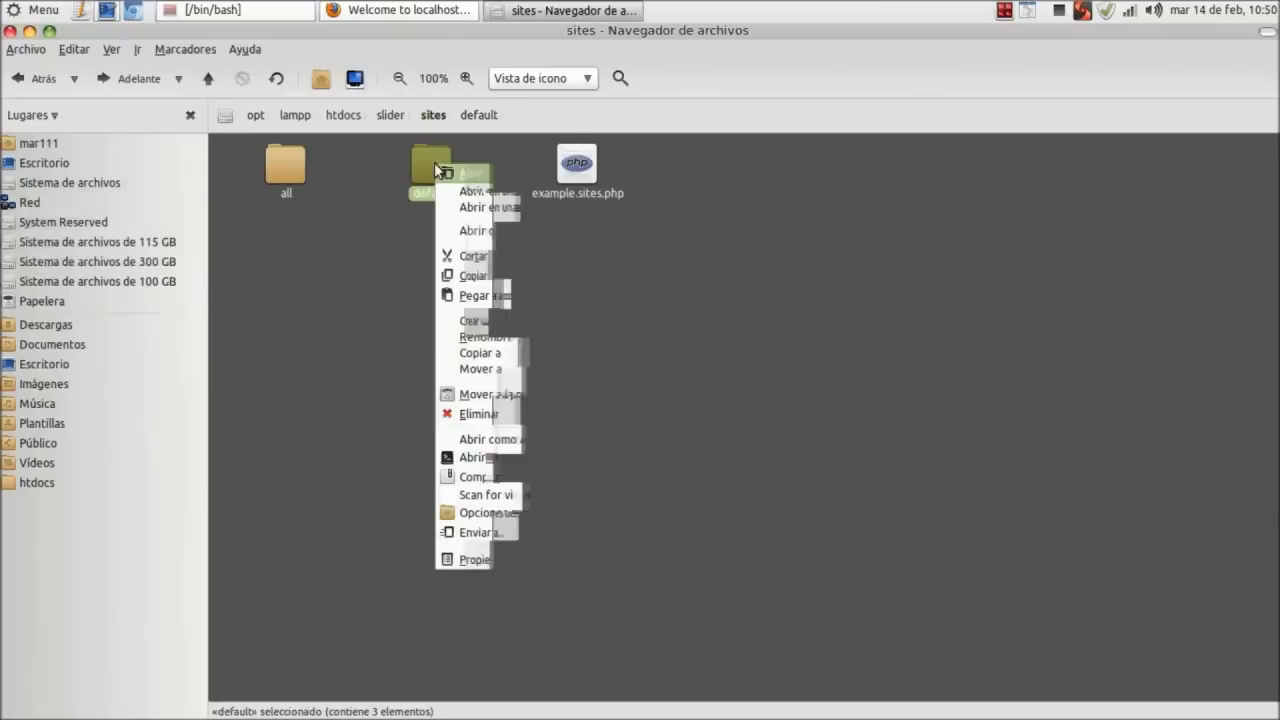
key("alt+Return")
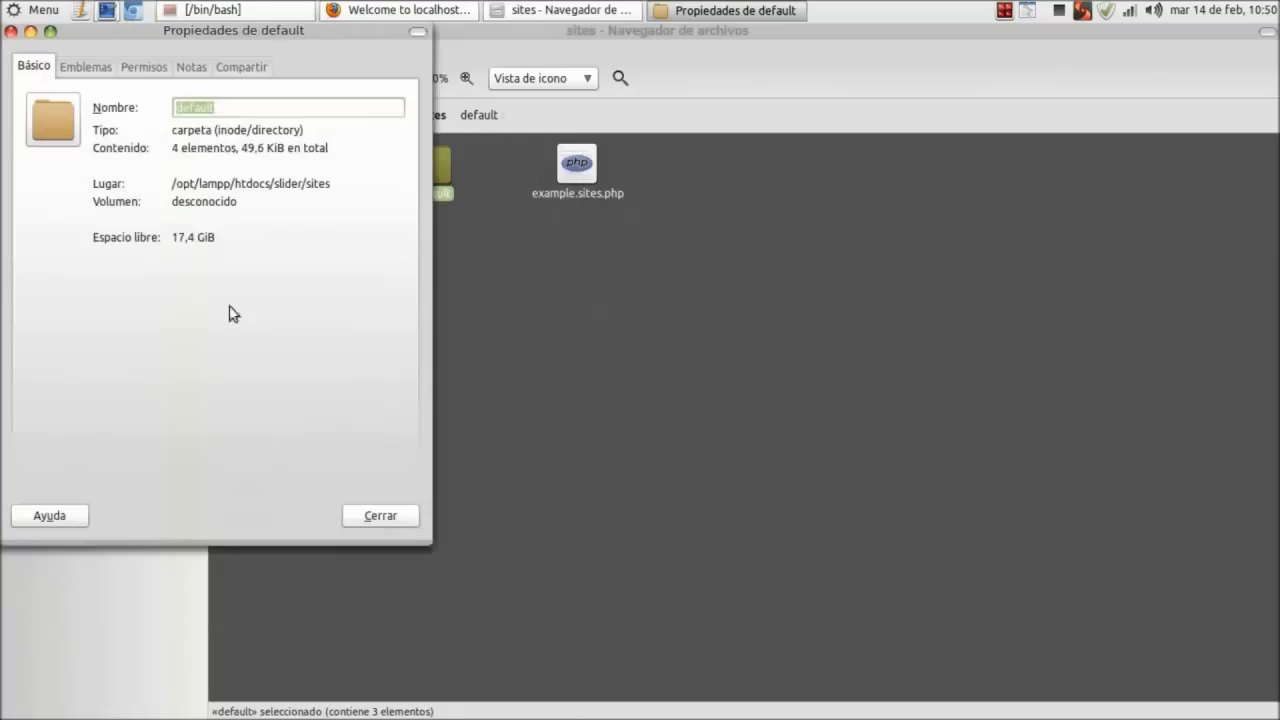
left_click(155, 66)
left_click(240, 220)
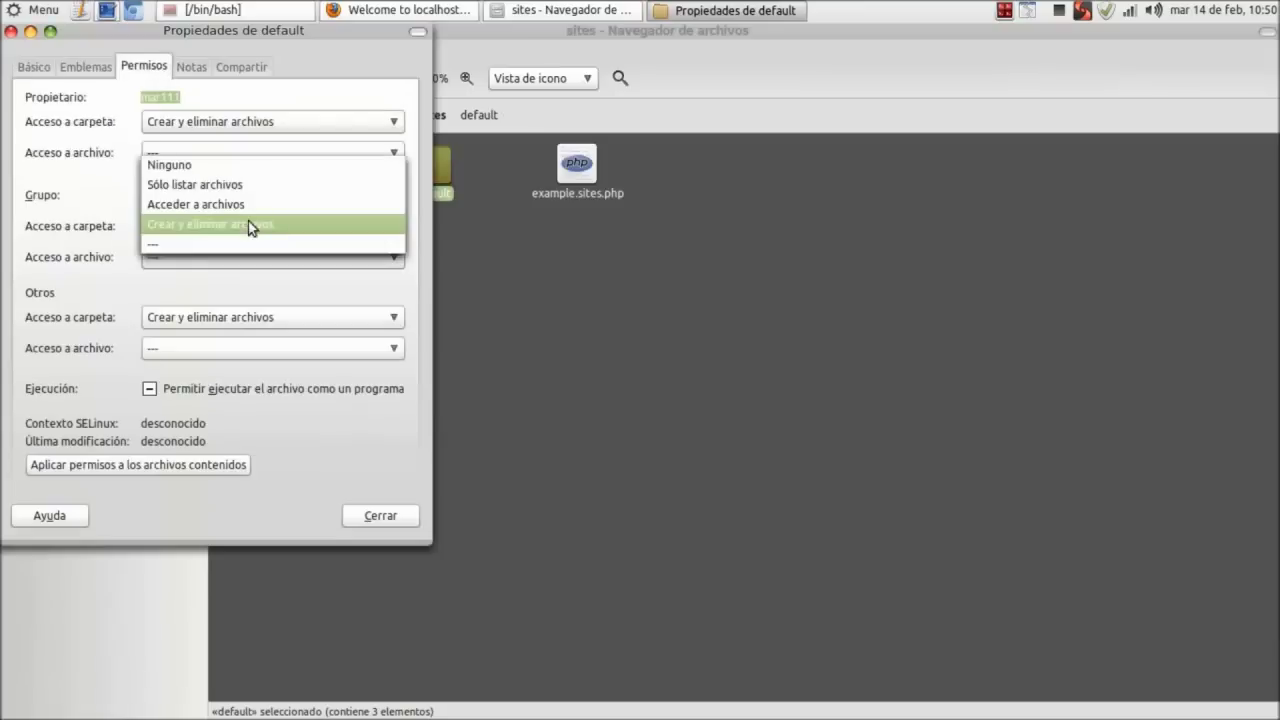
left_click(237, 200)
left_click(228, 316)
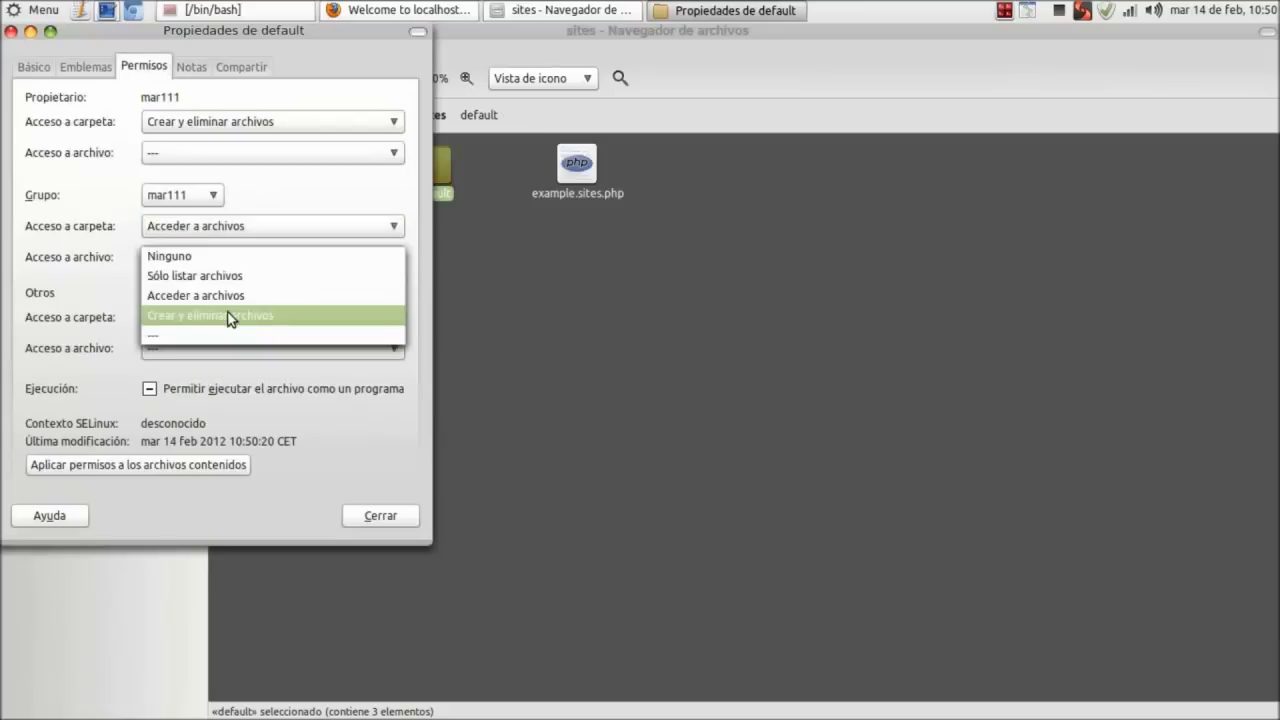
left_click(225, 298)
left_click(383, 516)
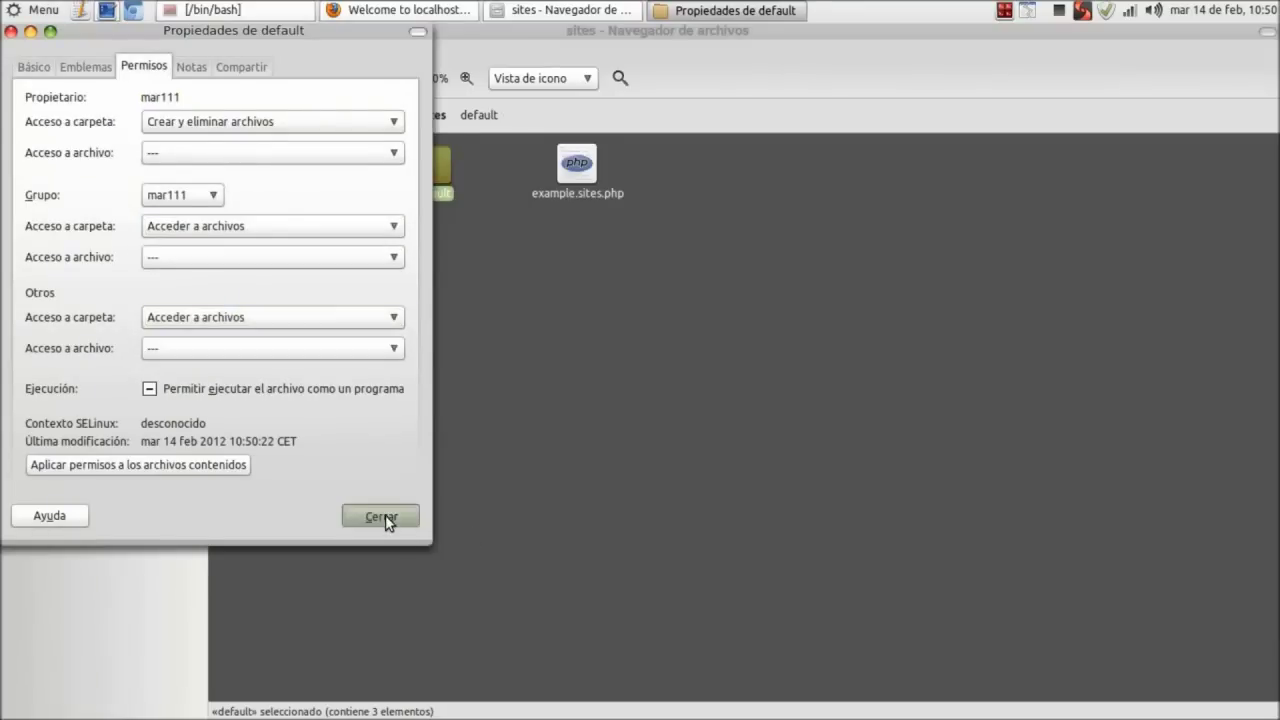
Check the Status report showing Drupal 7.12 with settings protected, then return home.
left_click(378, 10)
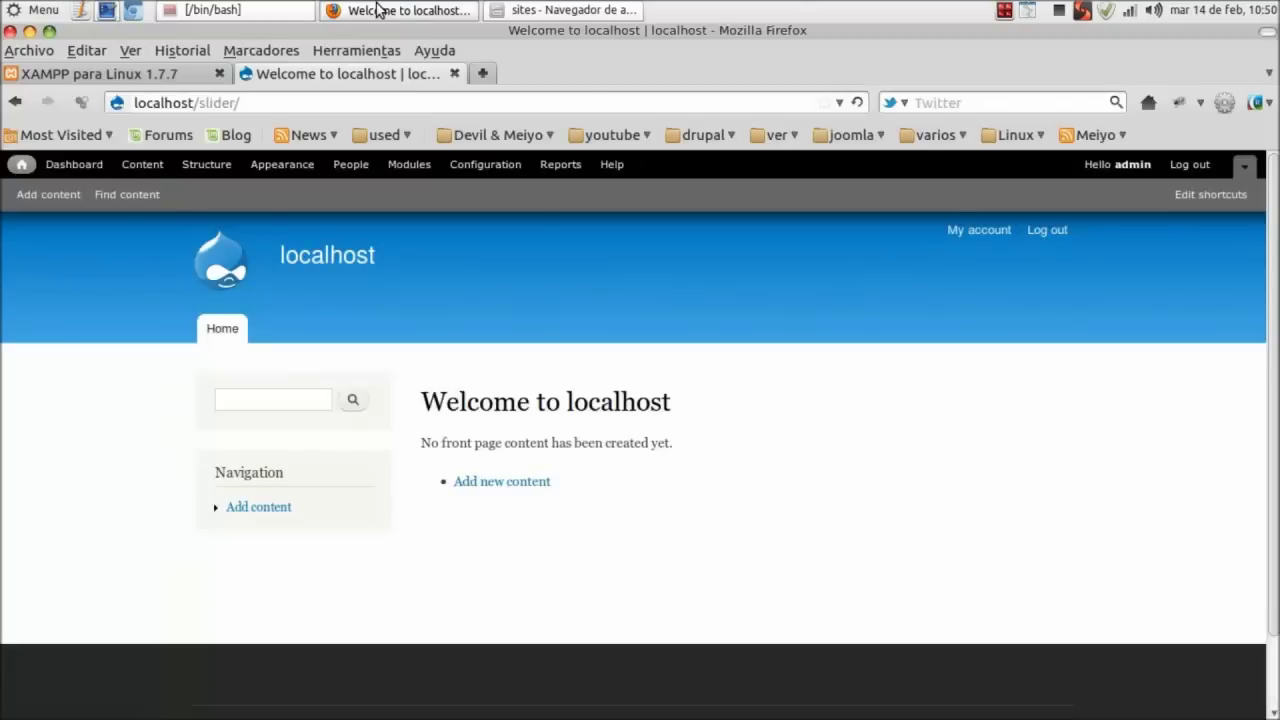
left_click(556, 166)
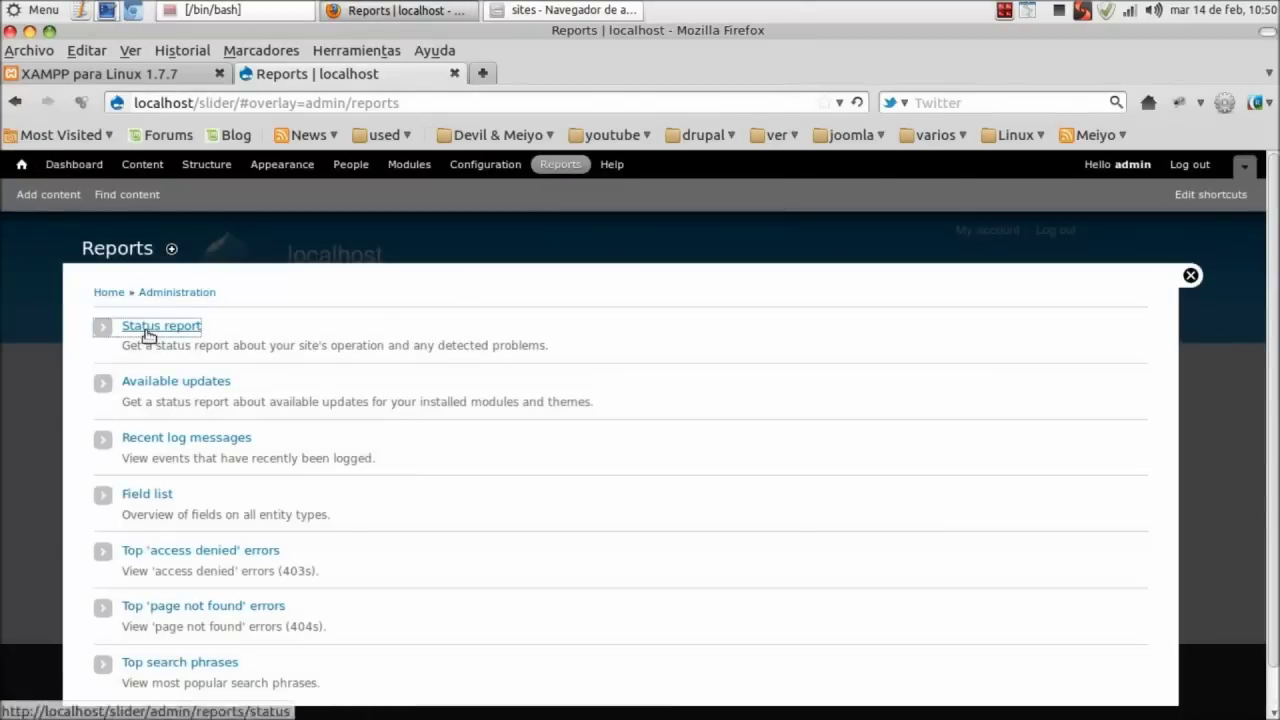
left_click(146, 333)
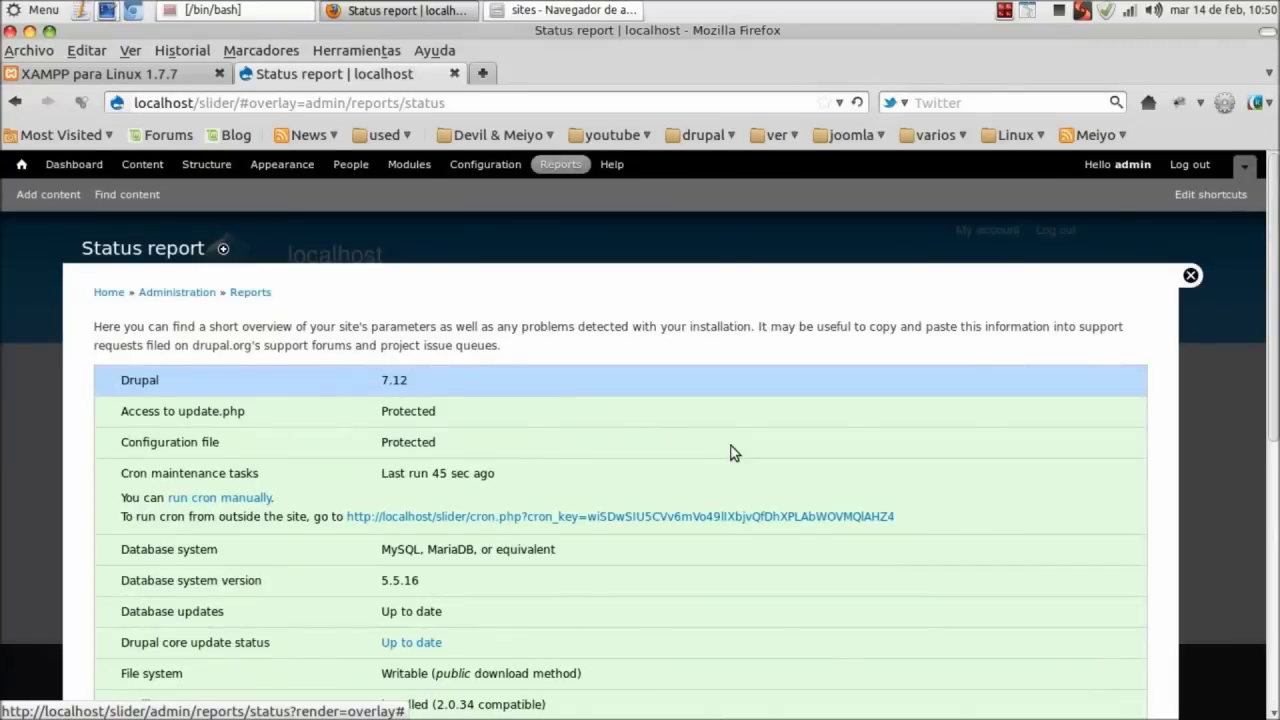
left_click(21, 165)
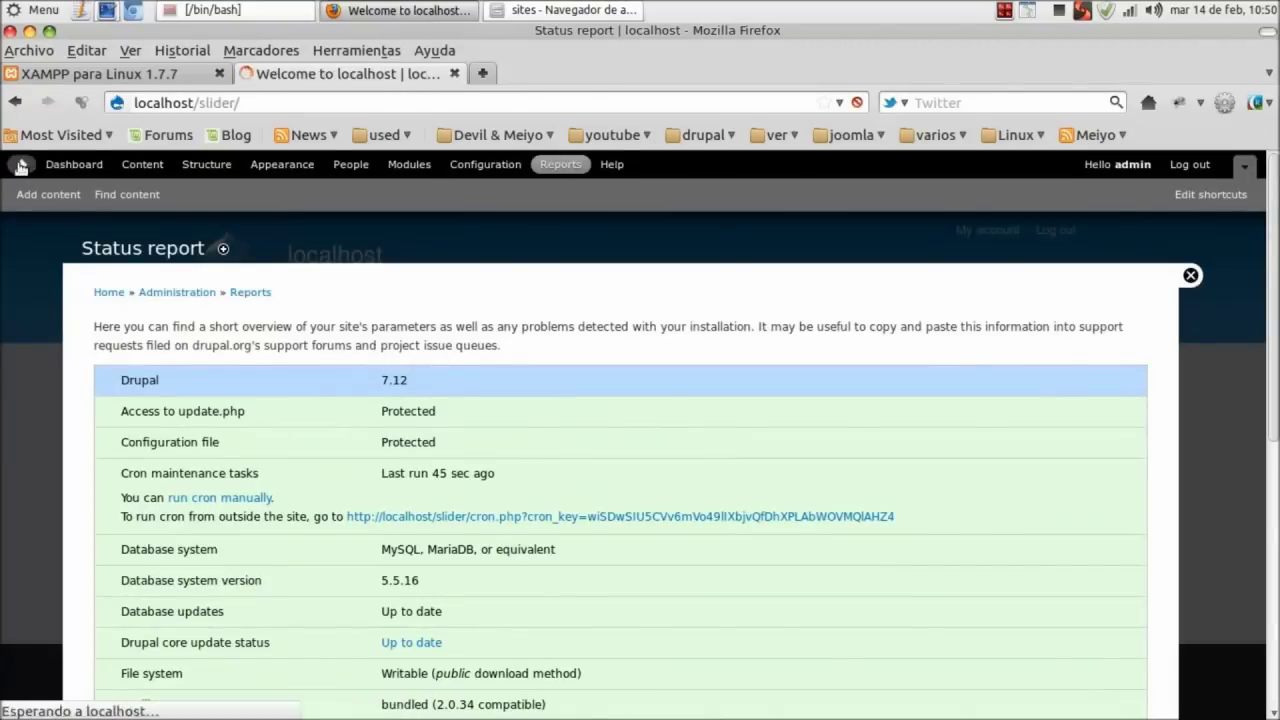
In the slider folder, enable ctools, views and views_horizontal_slider with drush en -y.
left_click(243, 10)
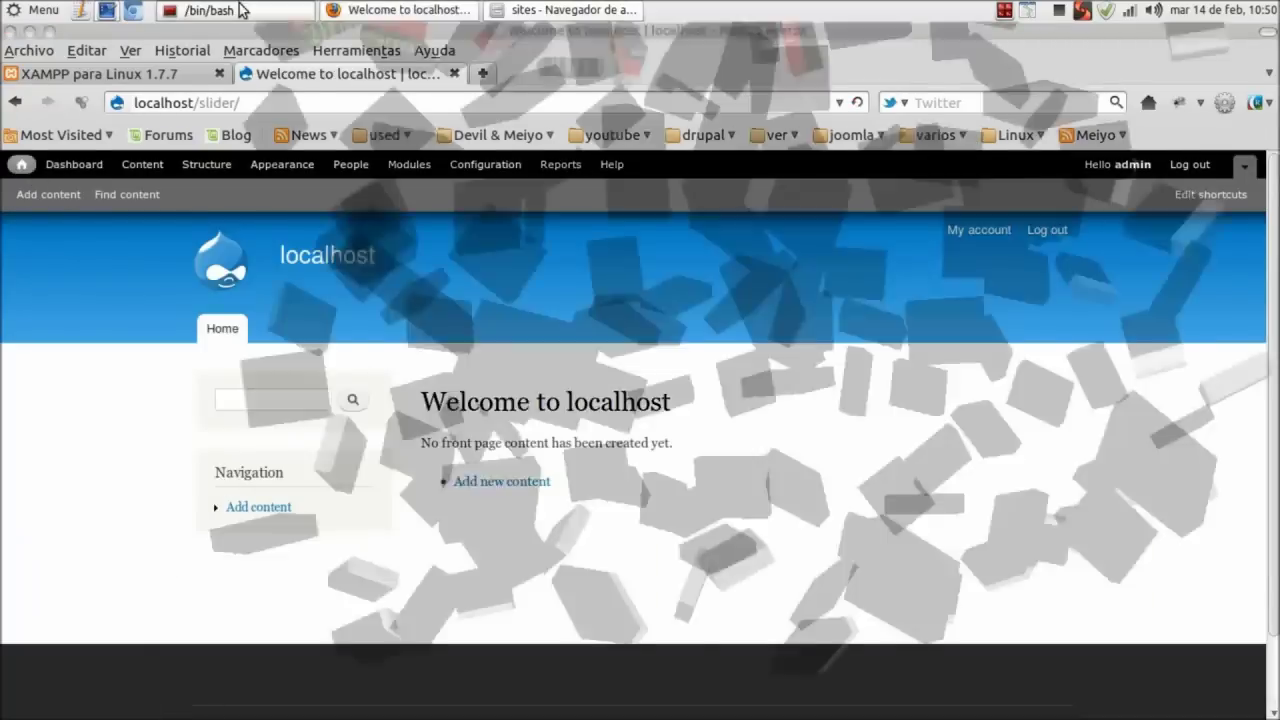
left_click_drag(779, 85, 652, 99)
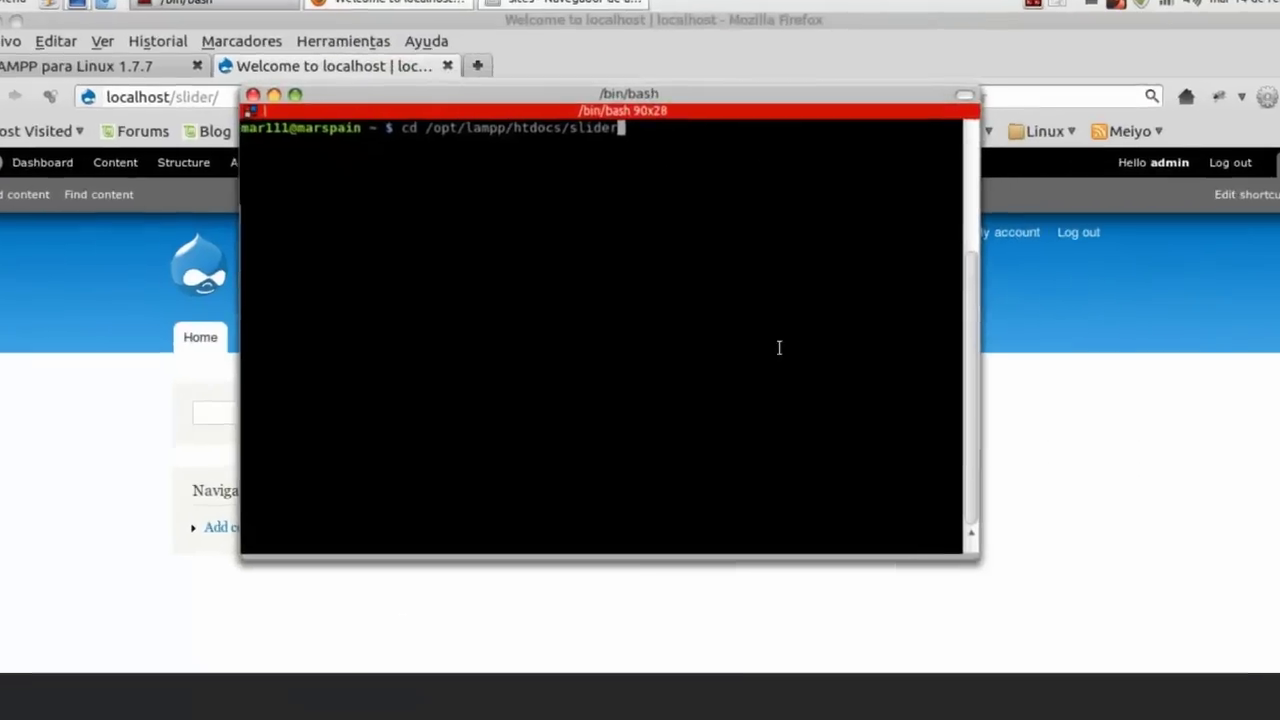
key("Return")
key("ctrl+l")
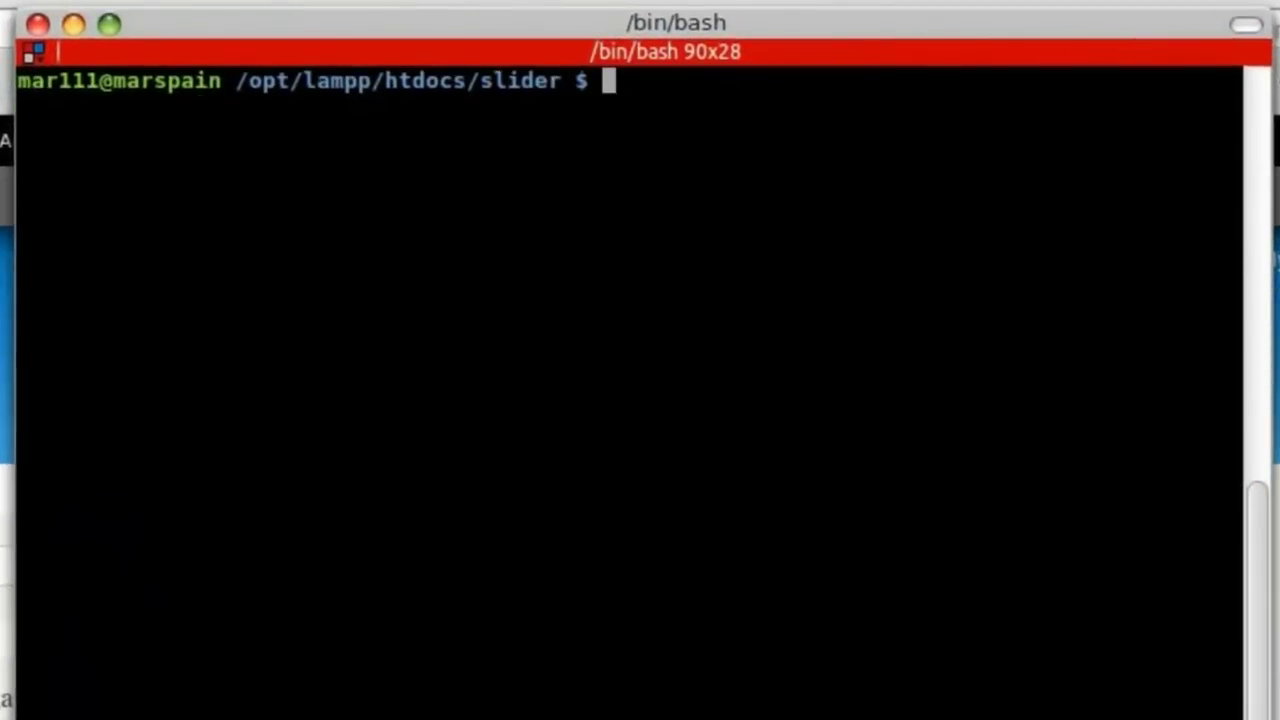
type("drush ")
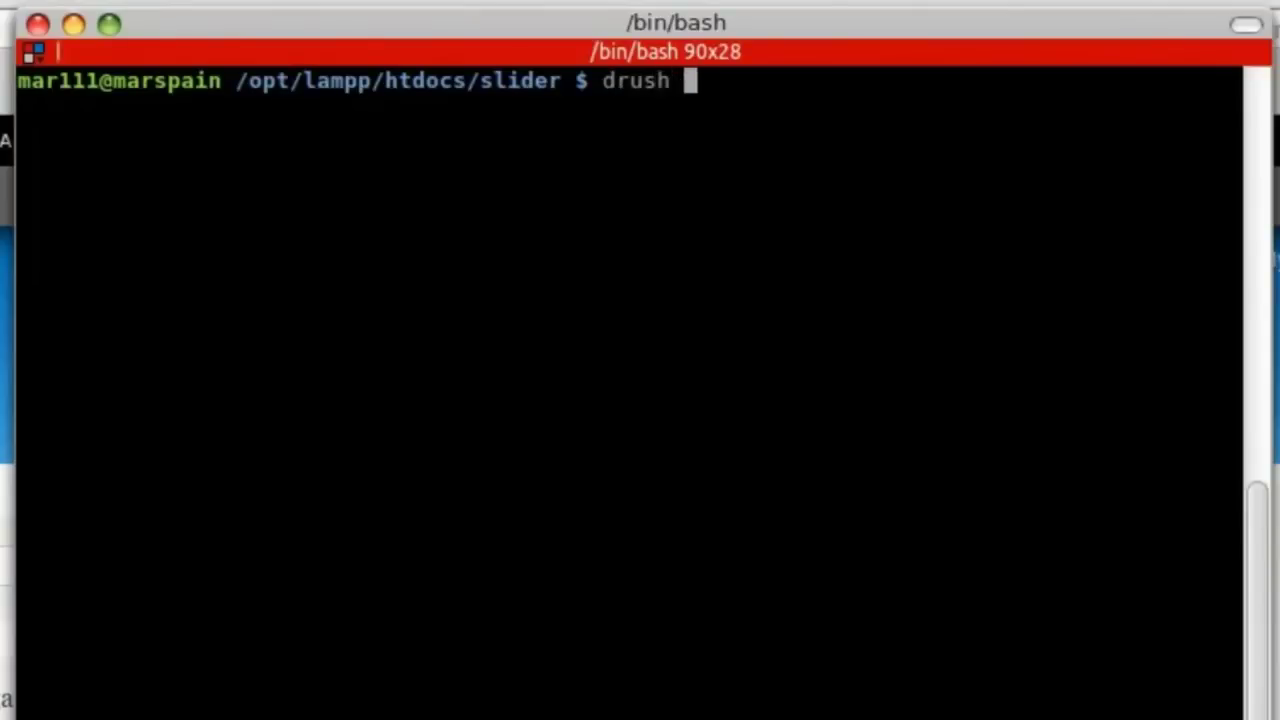
type("en -y c")
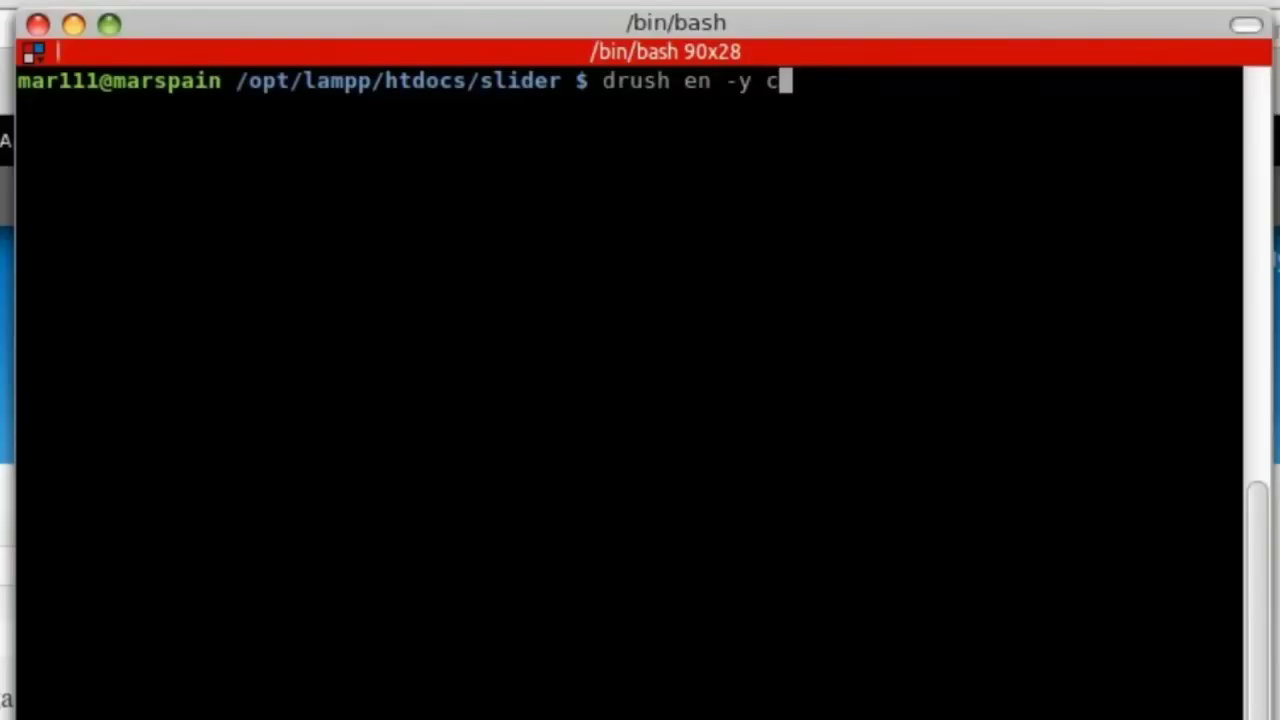
type("tools vi")
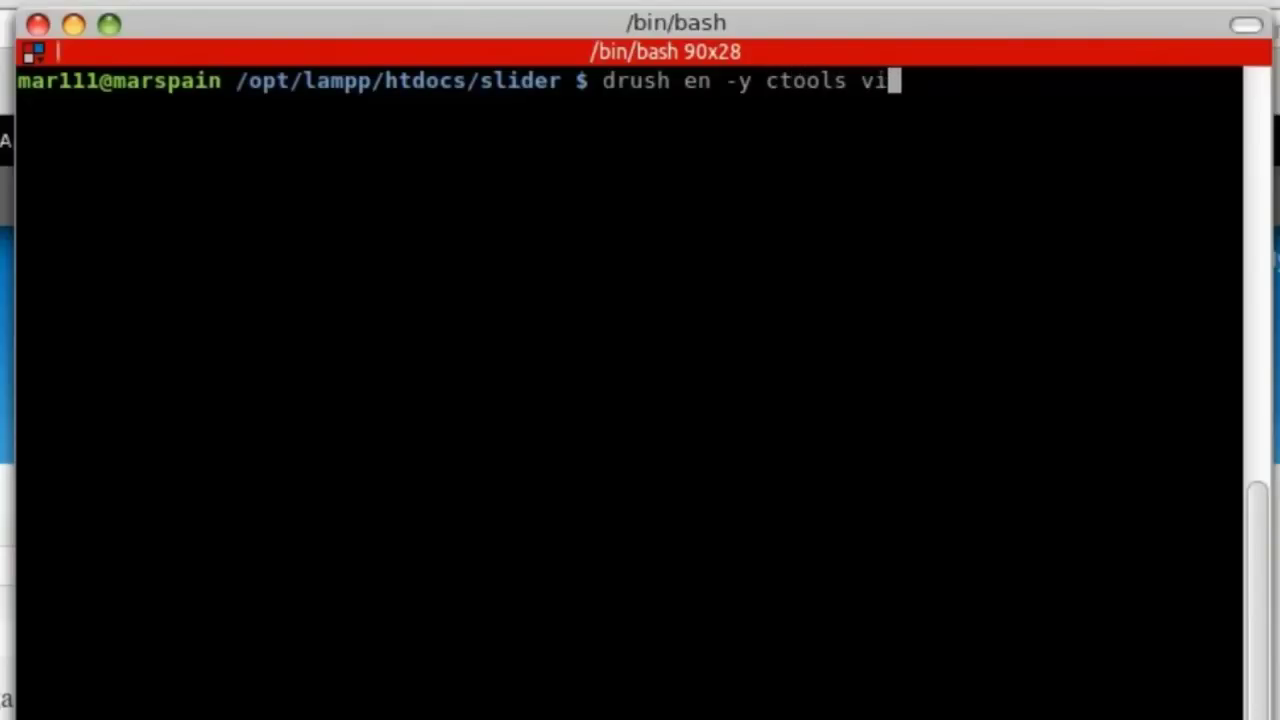
type("ews")
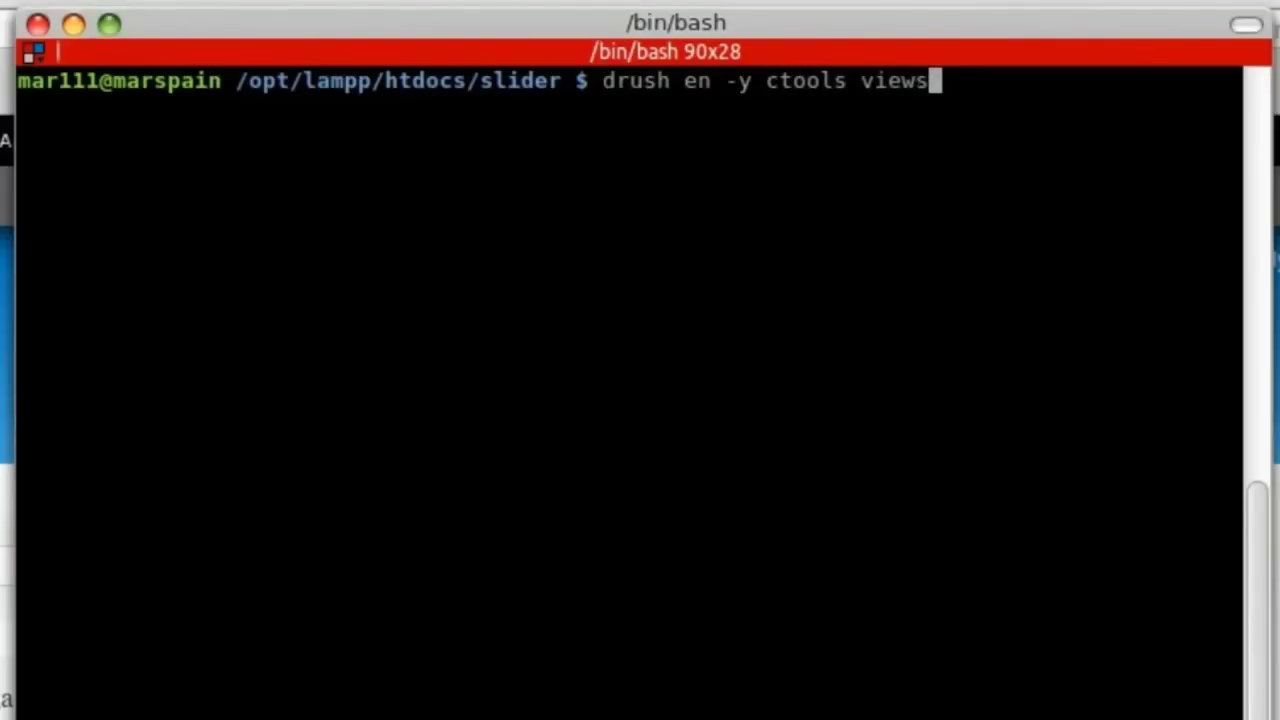
type(" views")
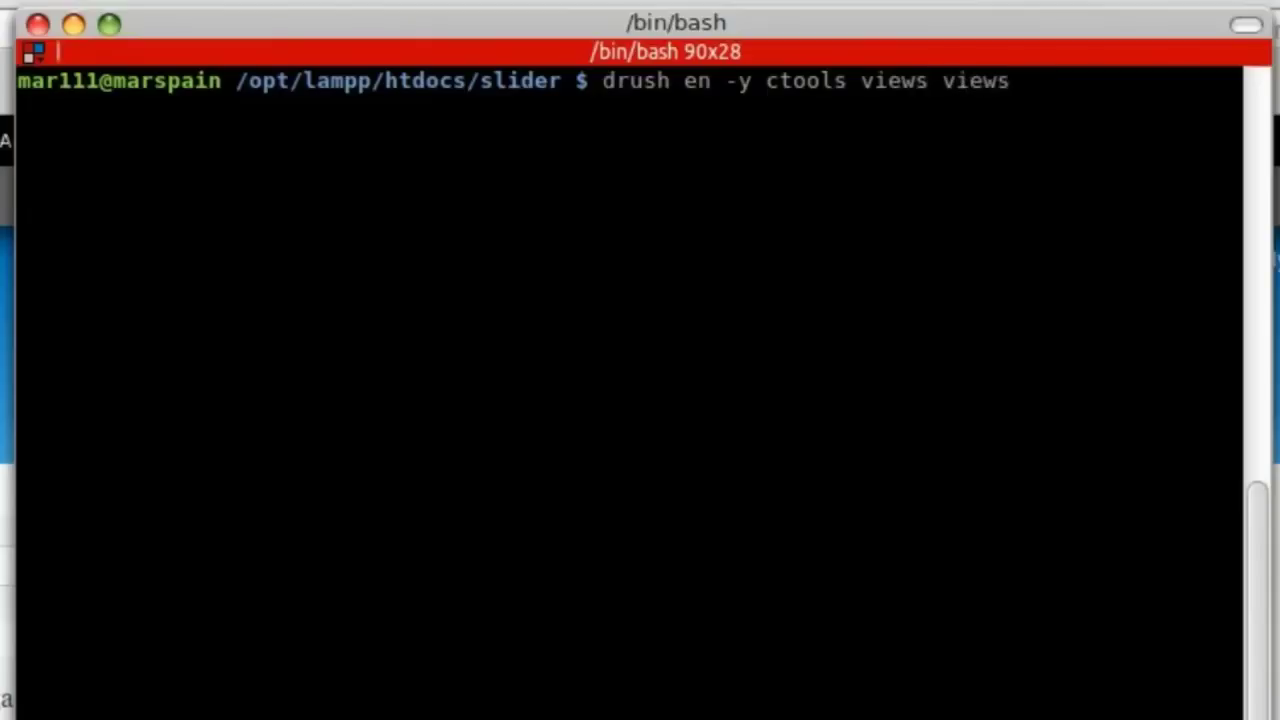
type("_hori")
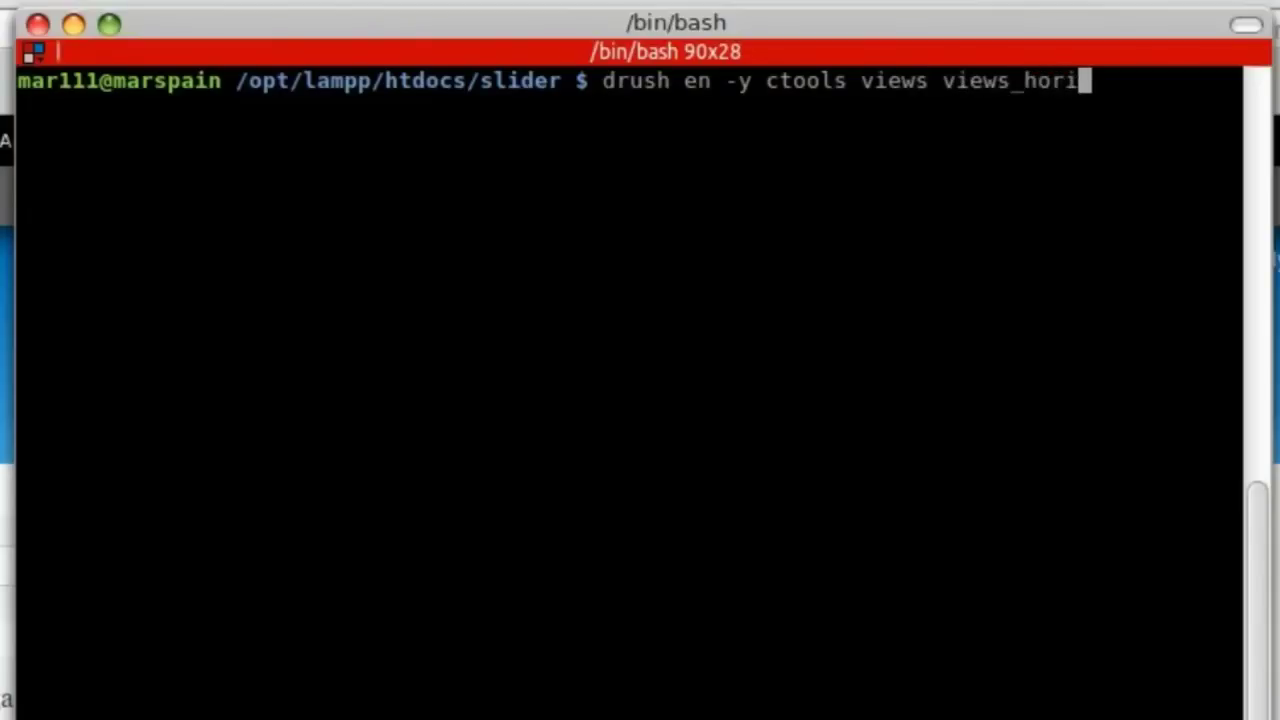
type("zontal")
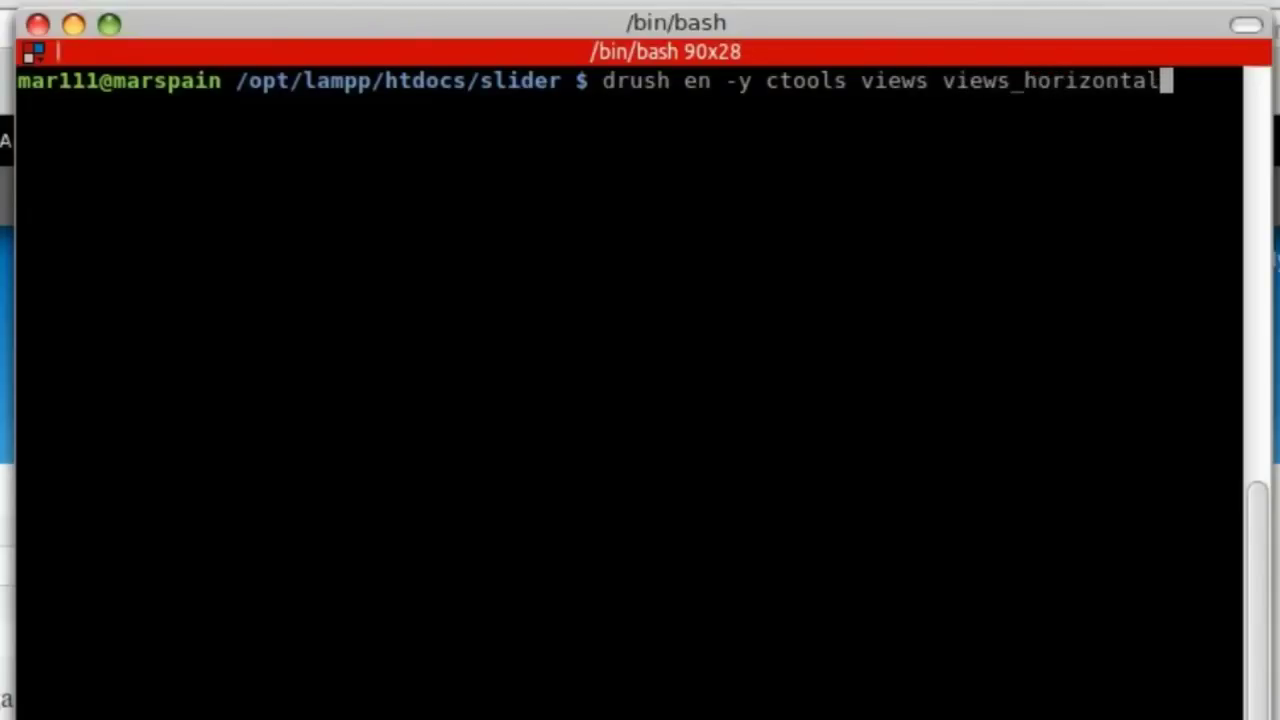
type("_slider")
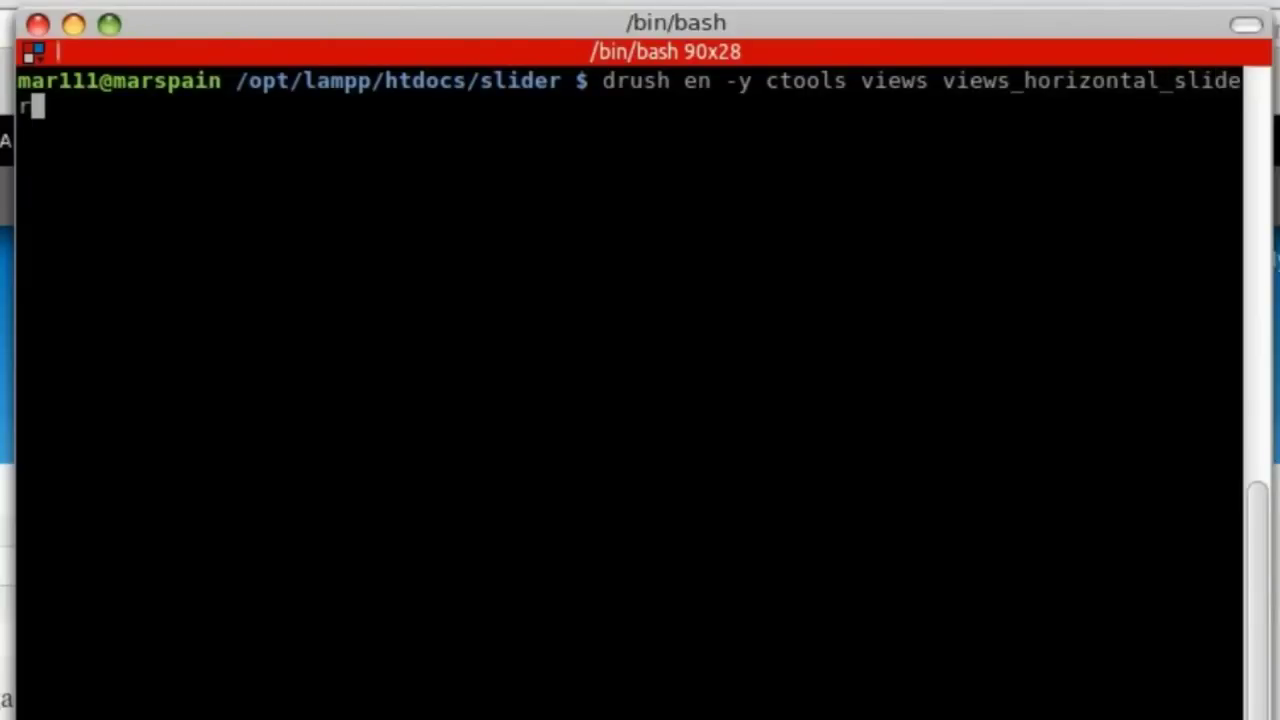
key("Return")
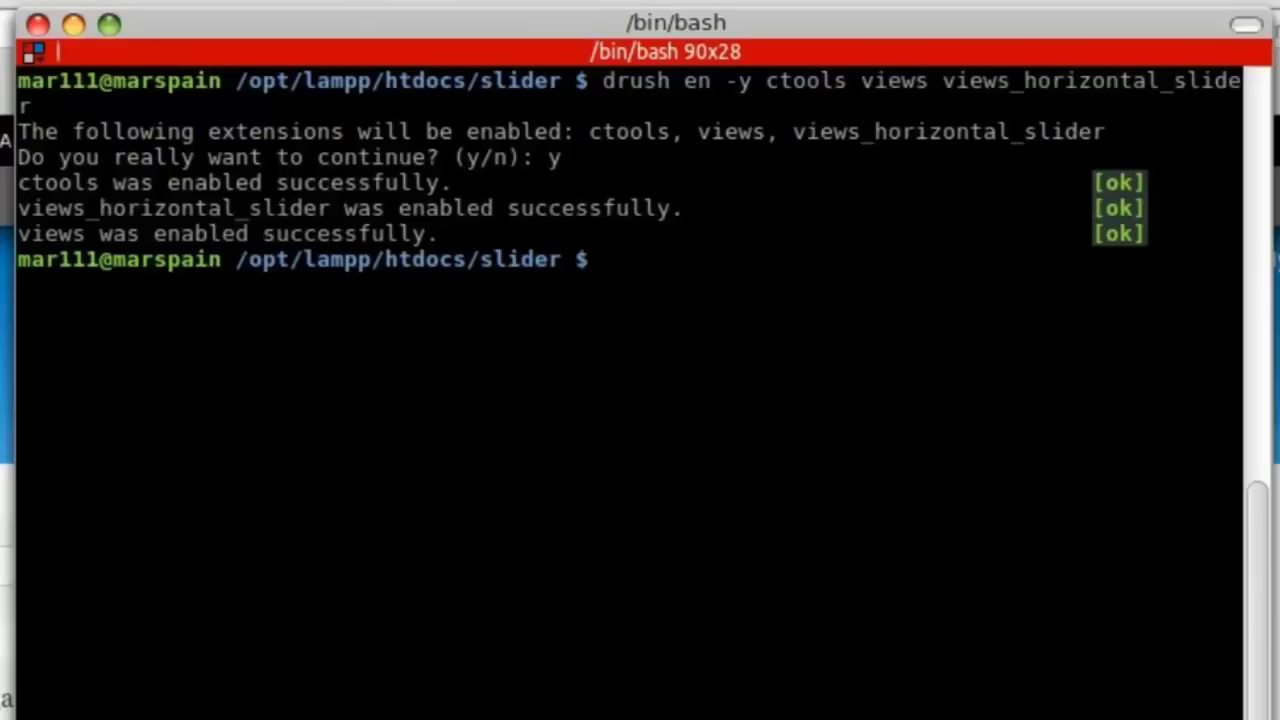
Enable the views_ui module with drush, confirming with y.
type("drush ")
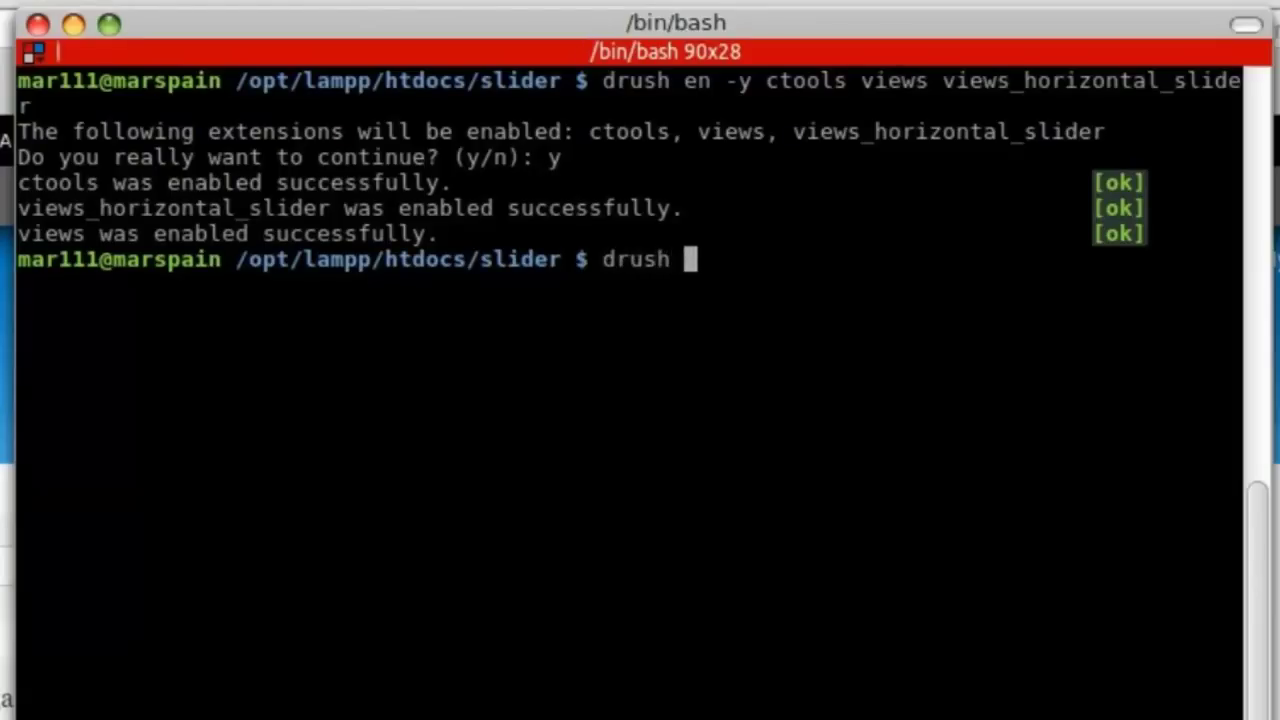
type("en vi")
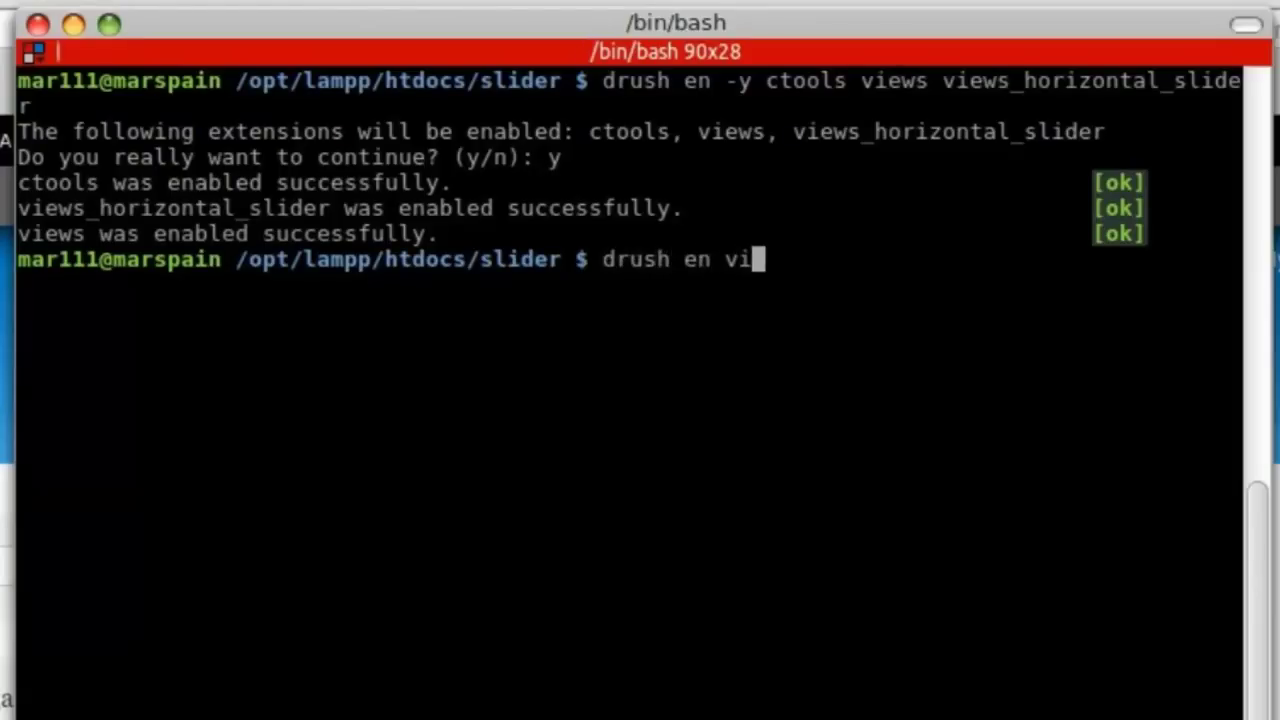
type("ews_ui")
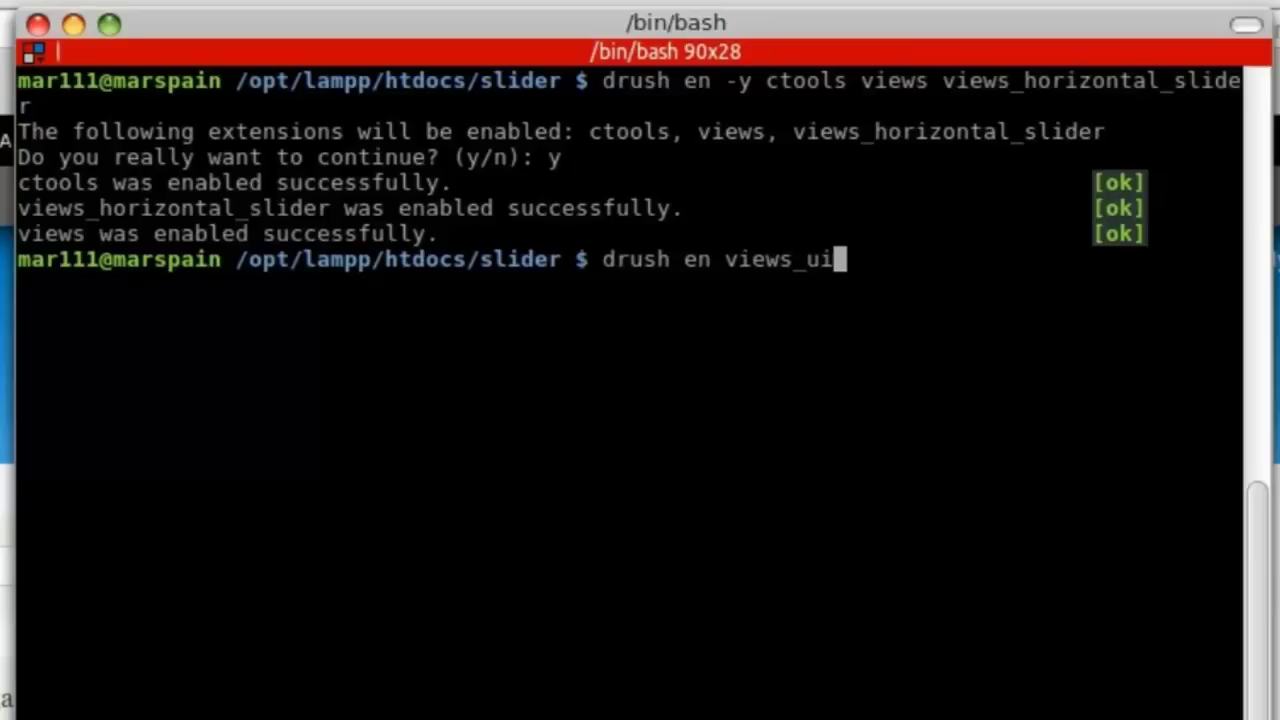
key("Return")
type("y")
key("Return")
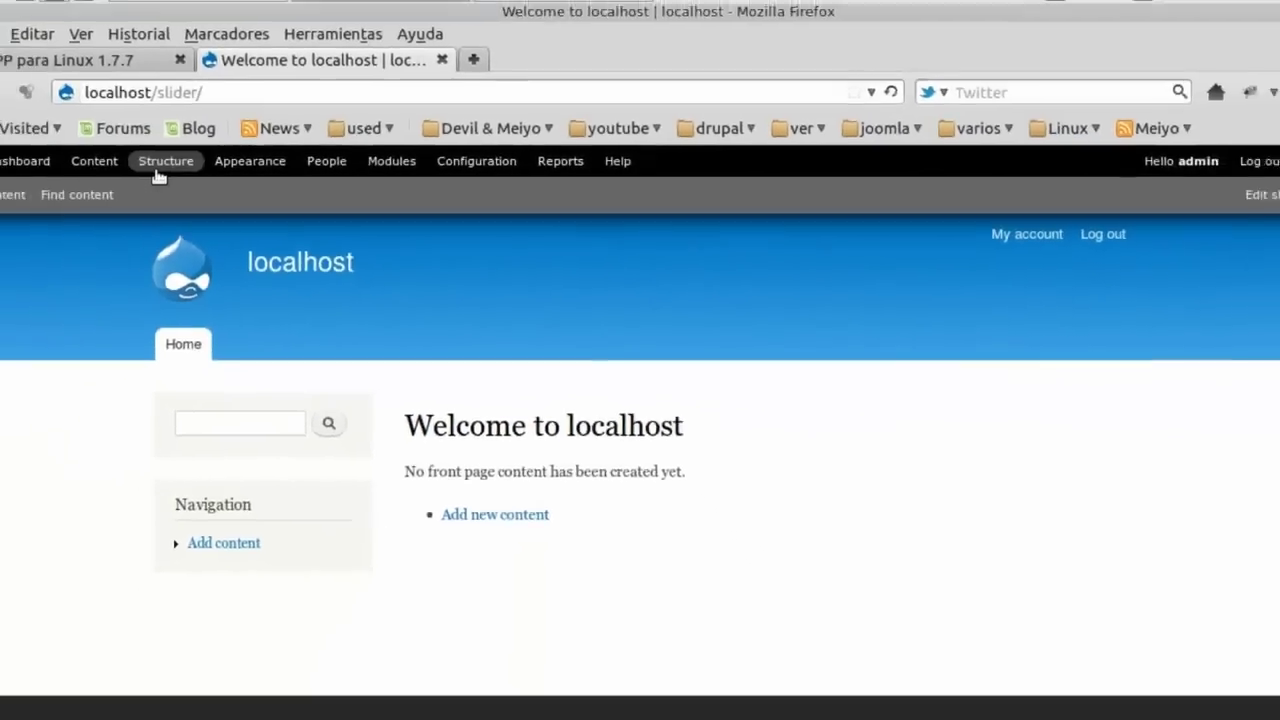
Add a content type named Horizontal-Slider with description 'Slider Front Page'.
left_click(158, 168)
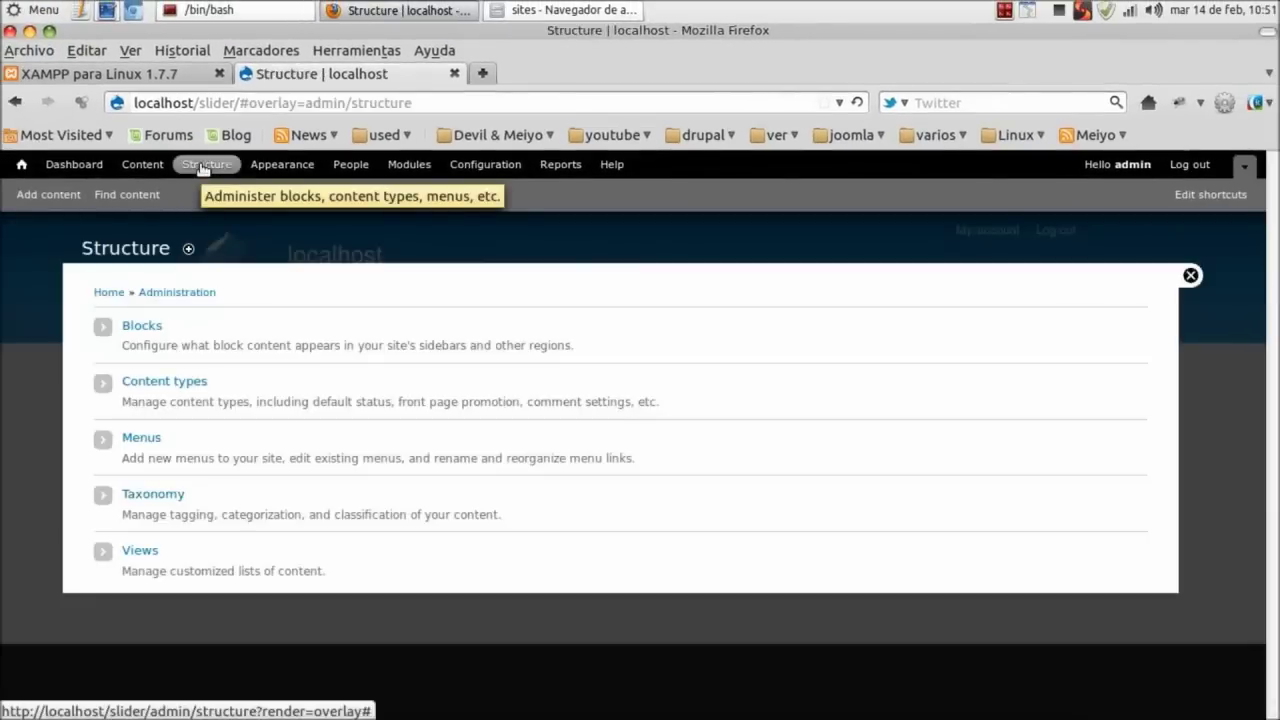
left_click(175, 383)
left_click(175, 333)
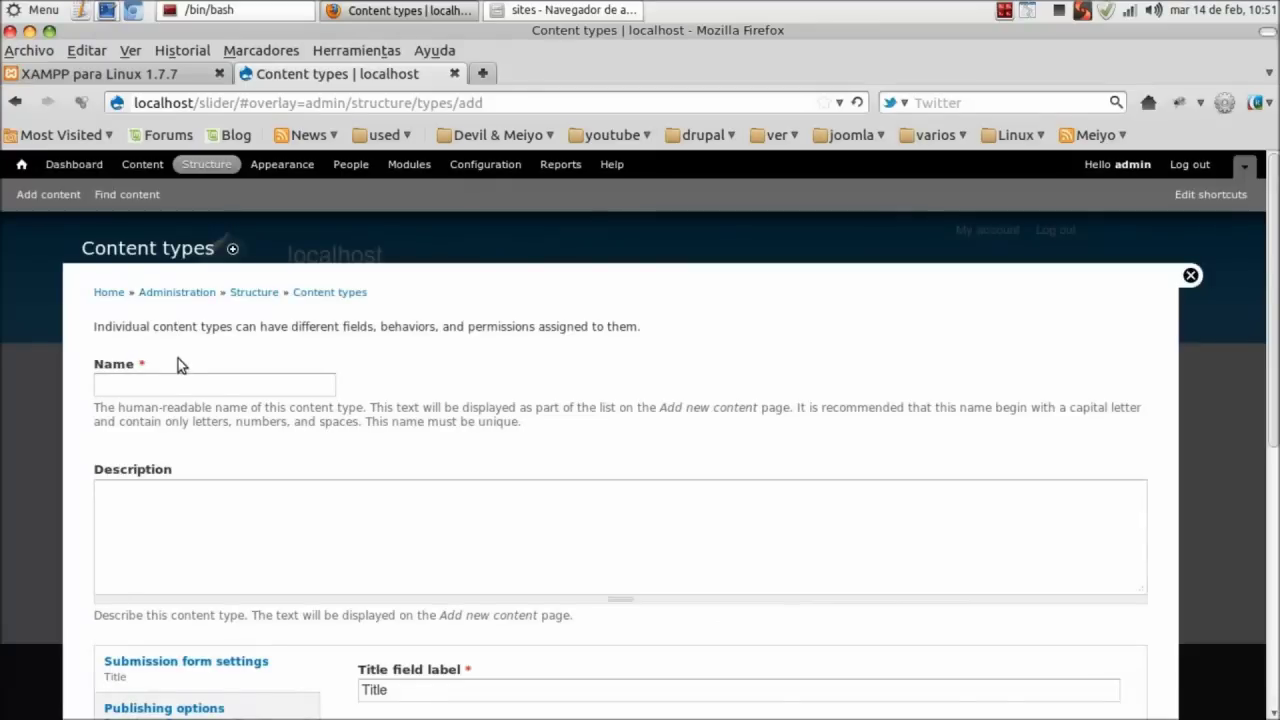
left_click(158, 387)
type("h")
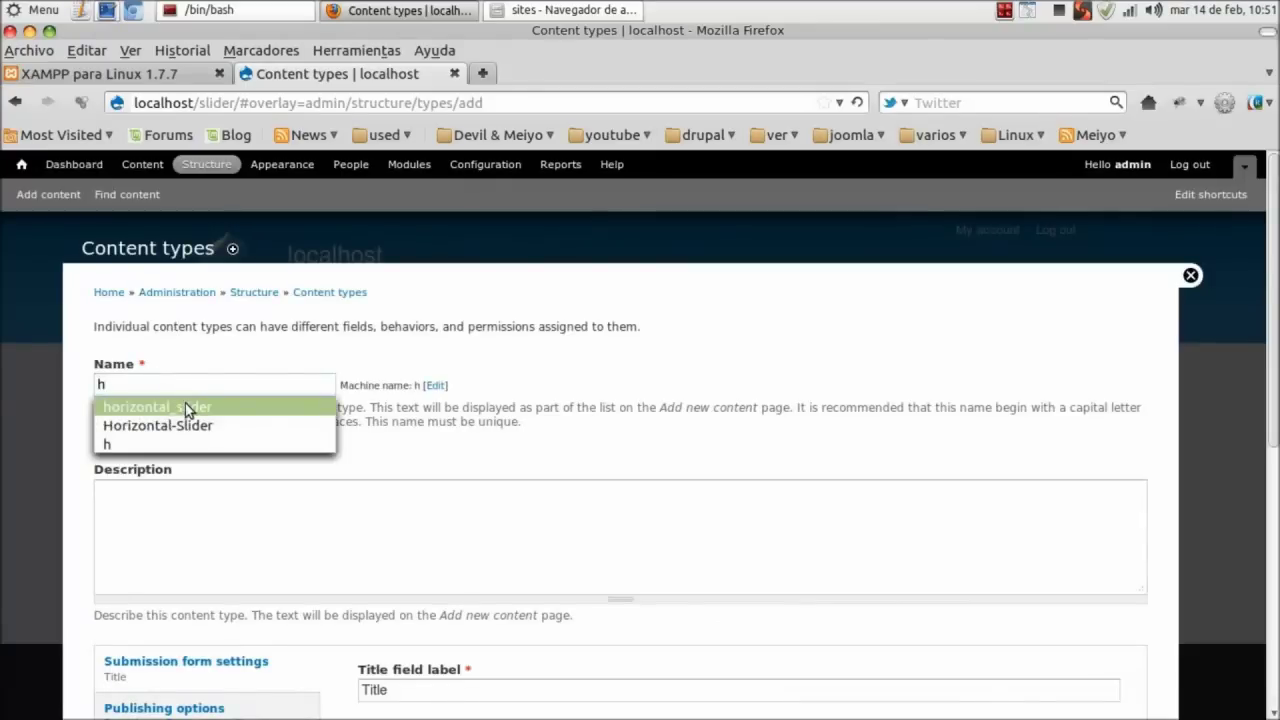
left_click(187, 425)
scroll(268, 457, "down", 3)
left_click(243, 388)
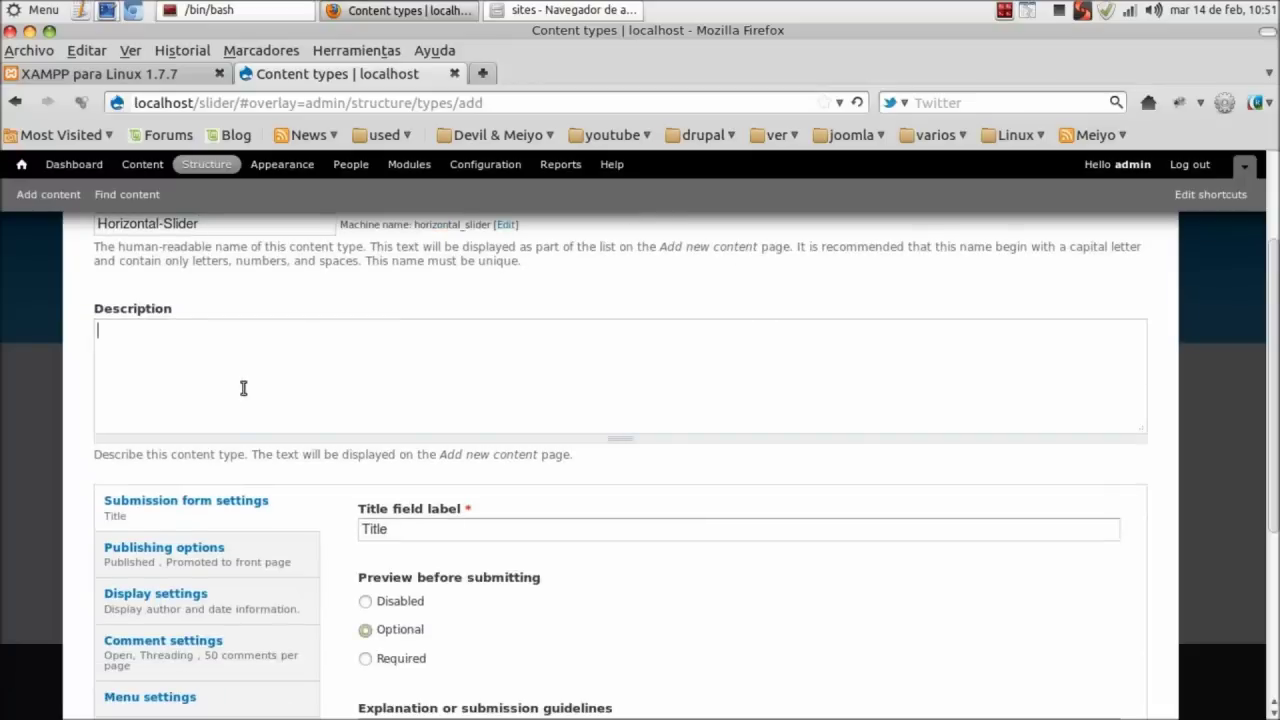
type("Slider Front Page")
Turn off front-page promotion and author/date display, then save the content type.
scroll(337, 470, "down", 3)
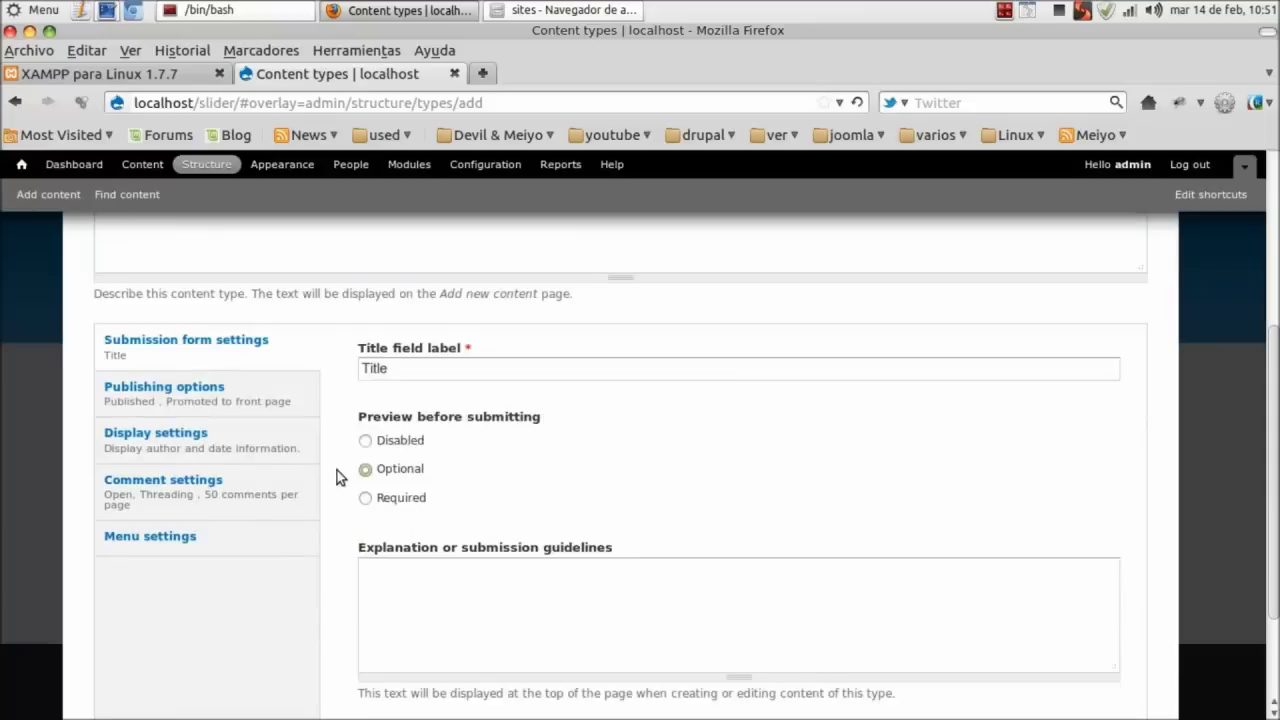
left_click(280, 390)
left_click(365, 451)
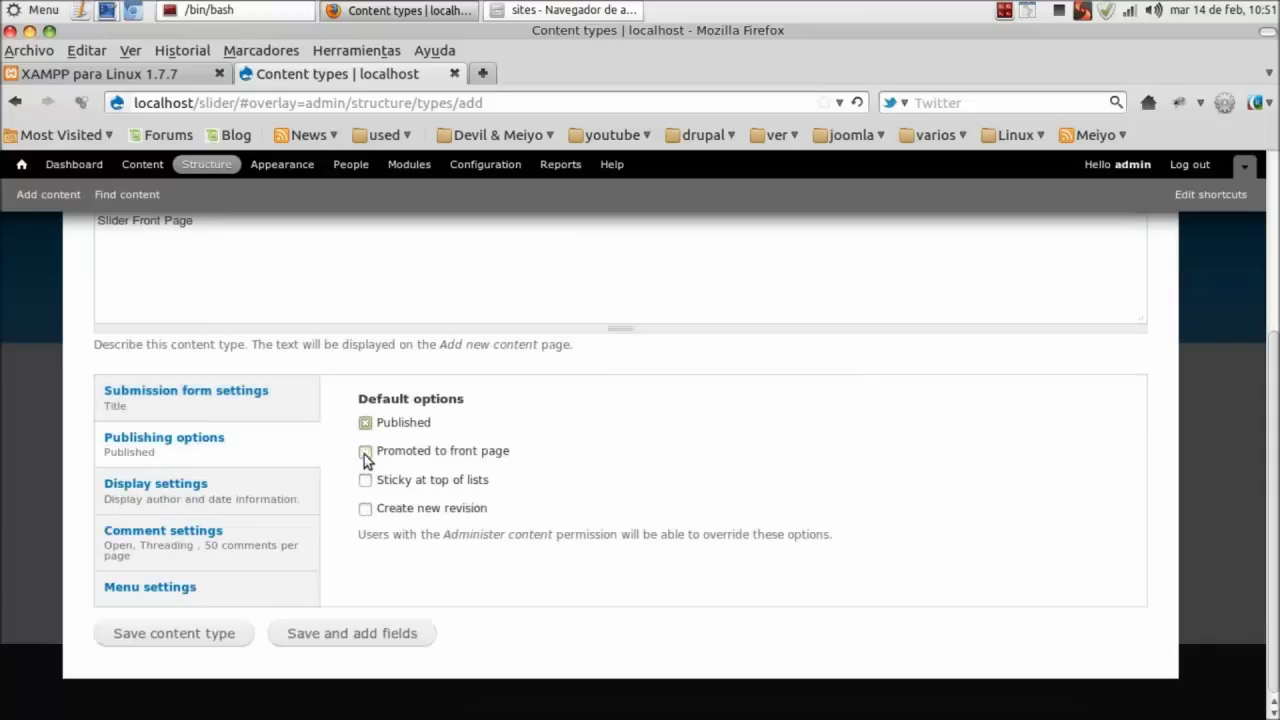
left_click(280, 517)
left_click(365, 399)
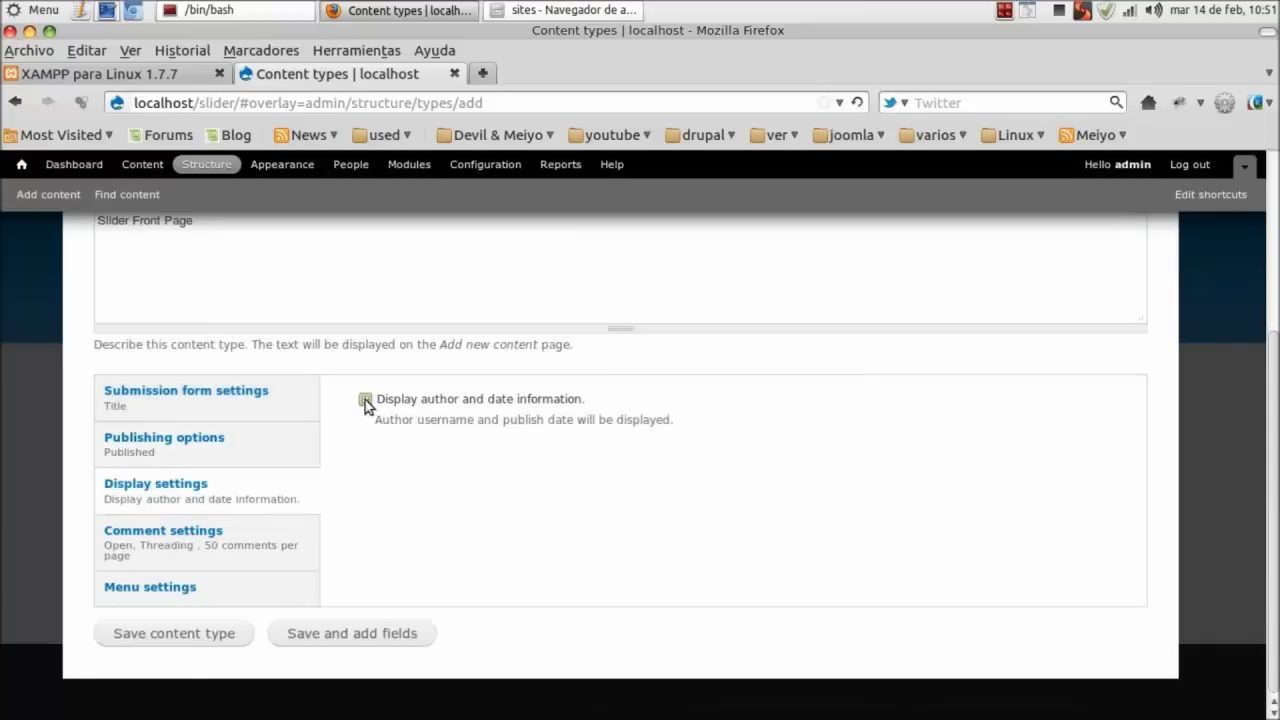
left_click(223, 553)
scroll(257, 490, "down", 3)
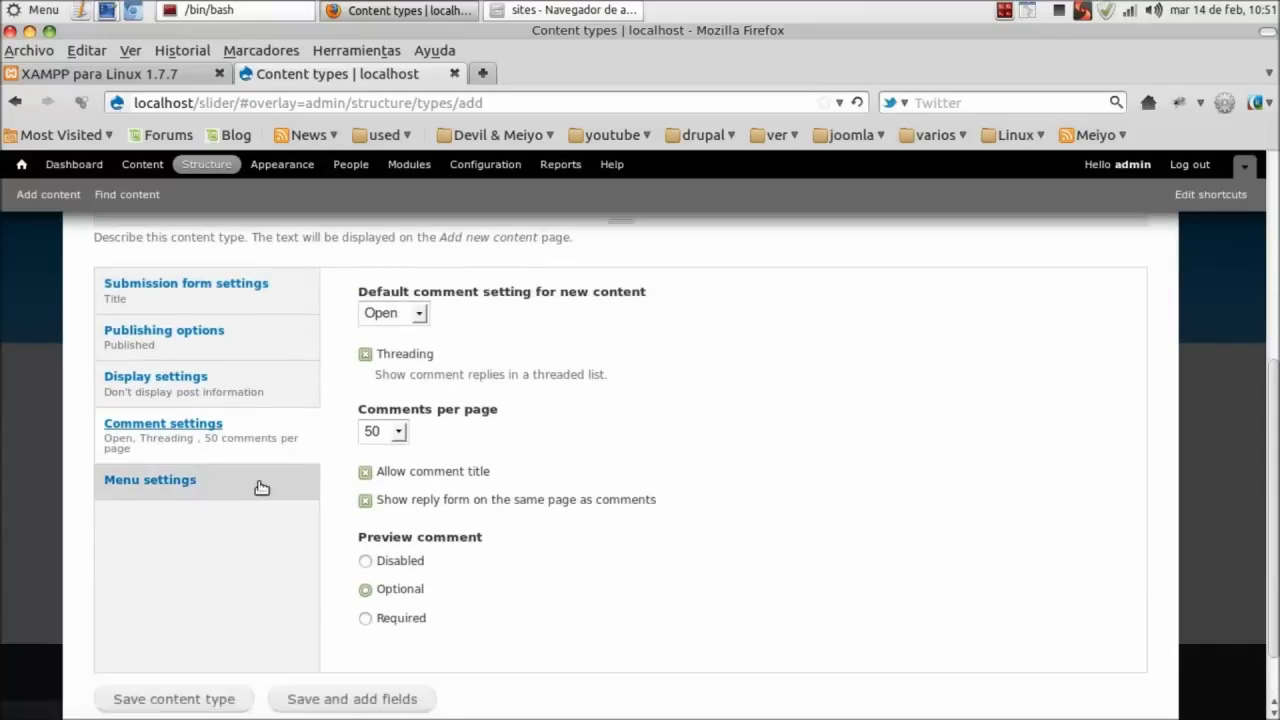
left_click(271, 426)
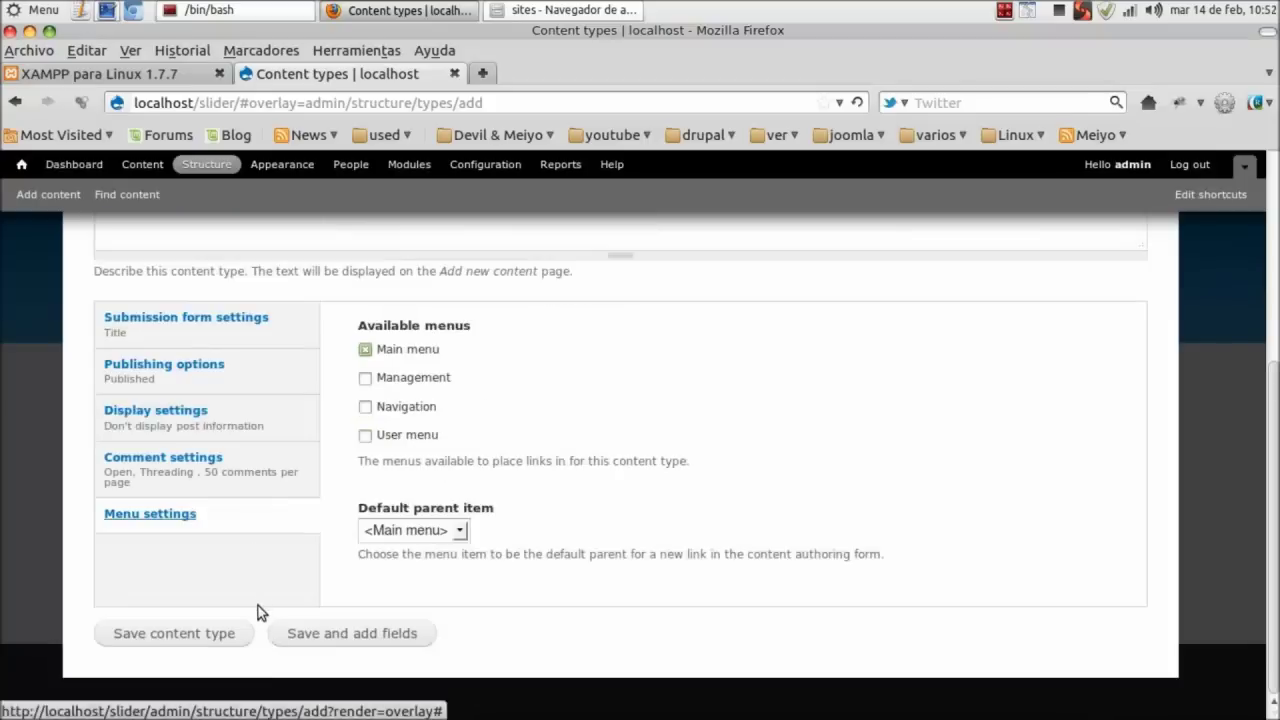
left_click(389, 634)
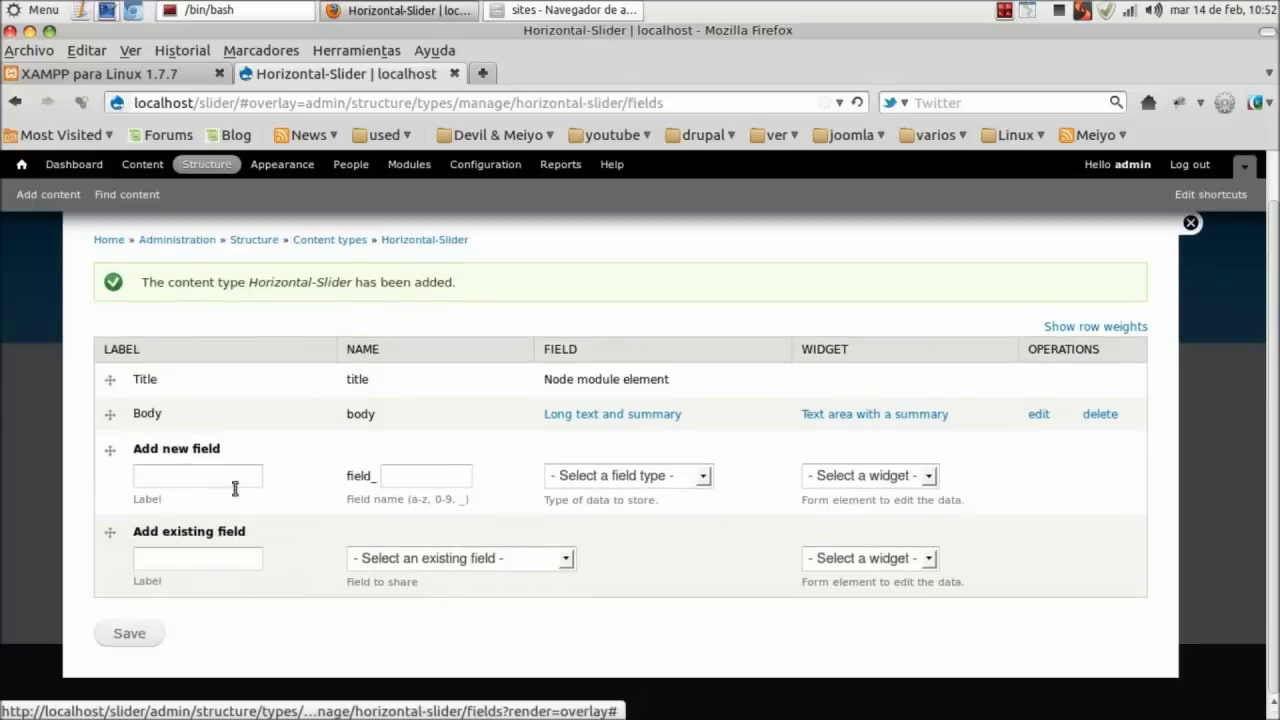
Enter a new field with label img-horizontal and machine name img_horizontal.
left_click(183, 478)
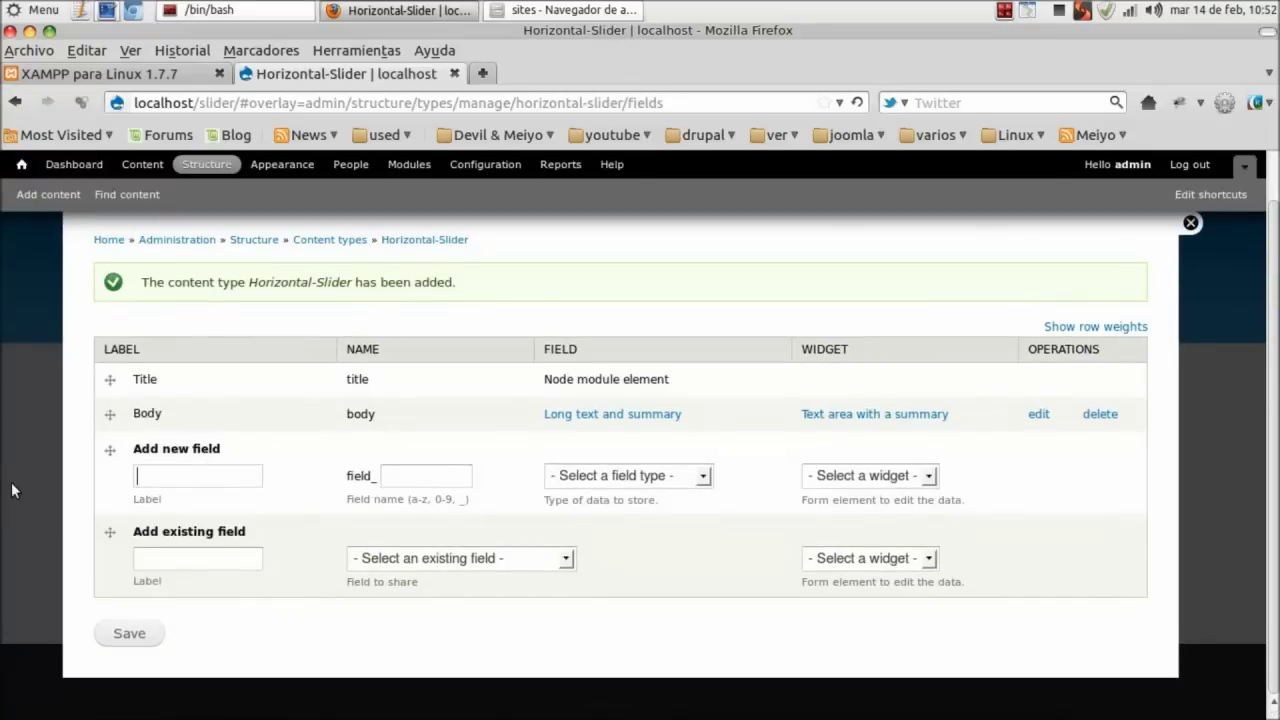
type("img")
key("Down")
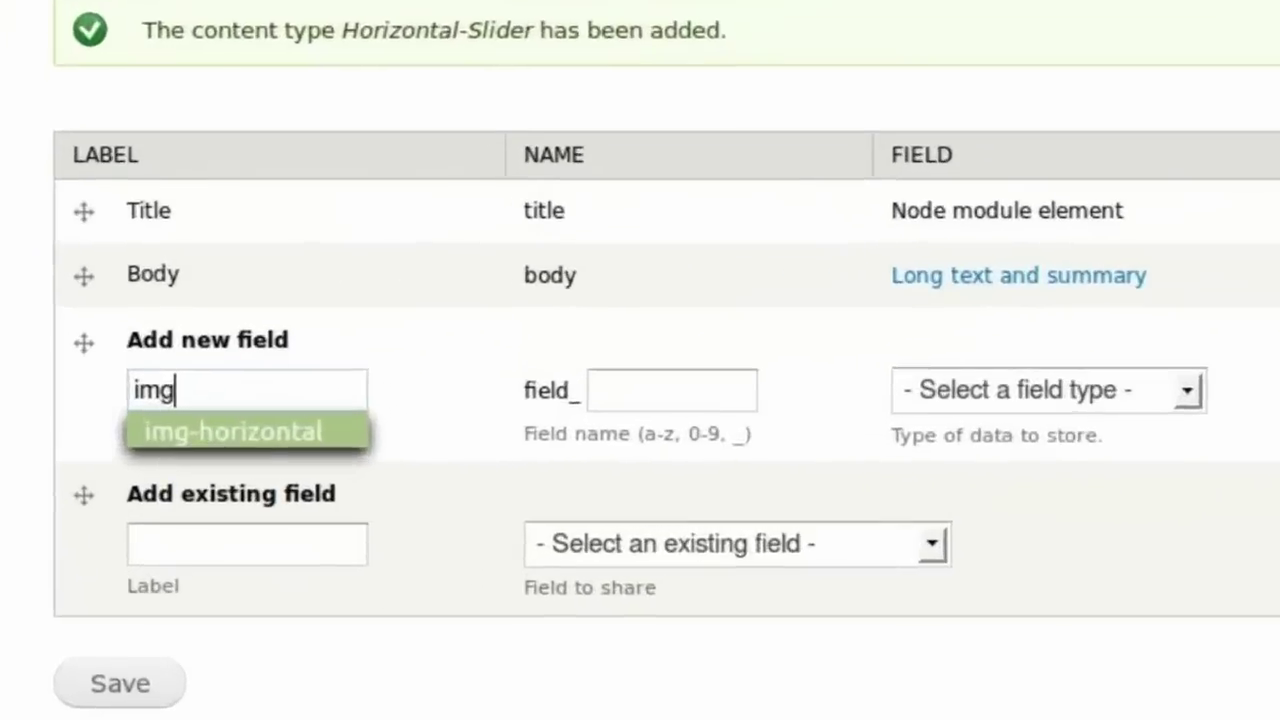
key("Return")
left_click(745, 378)
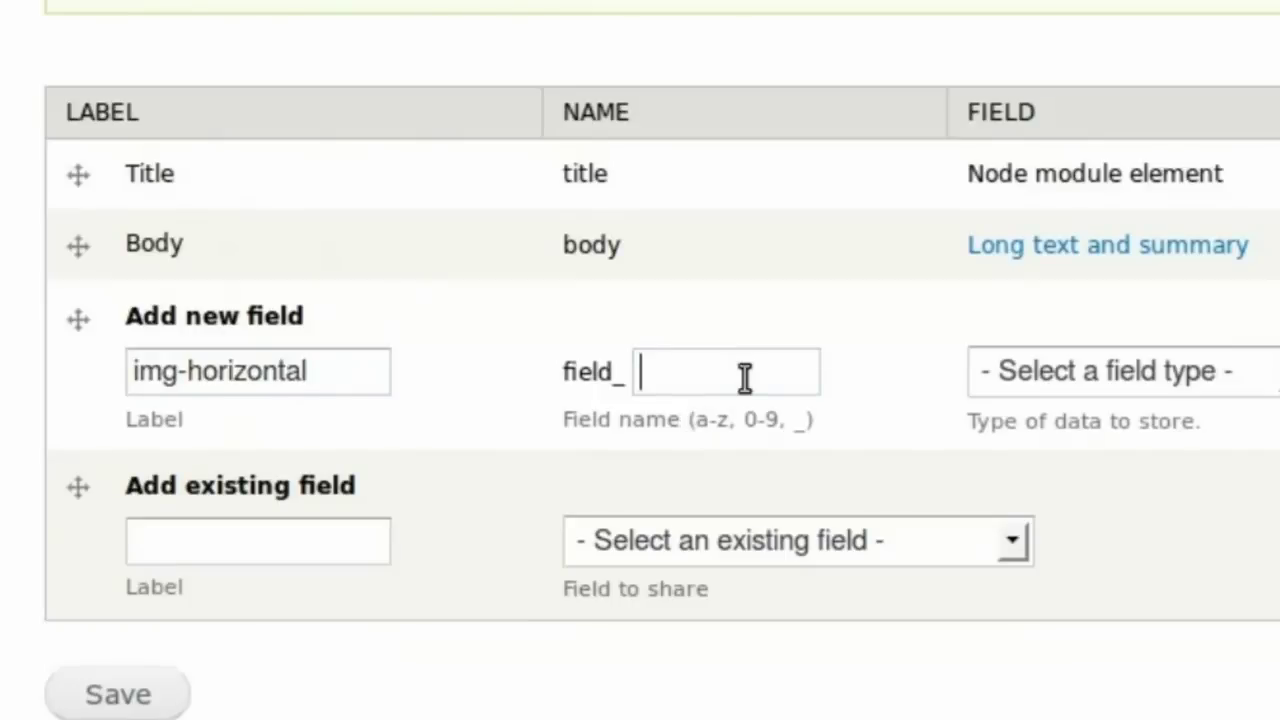
type("img")
key("Down")
key("Return")
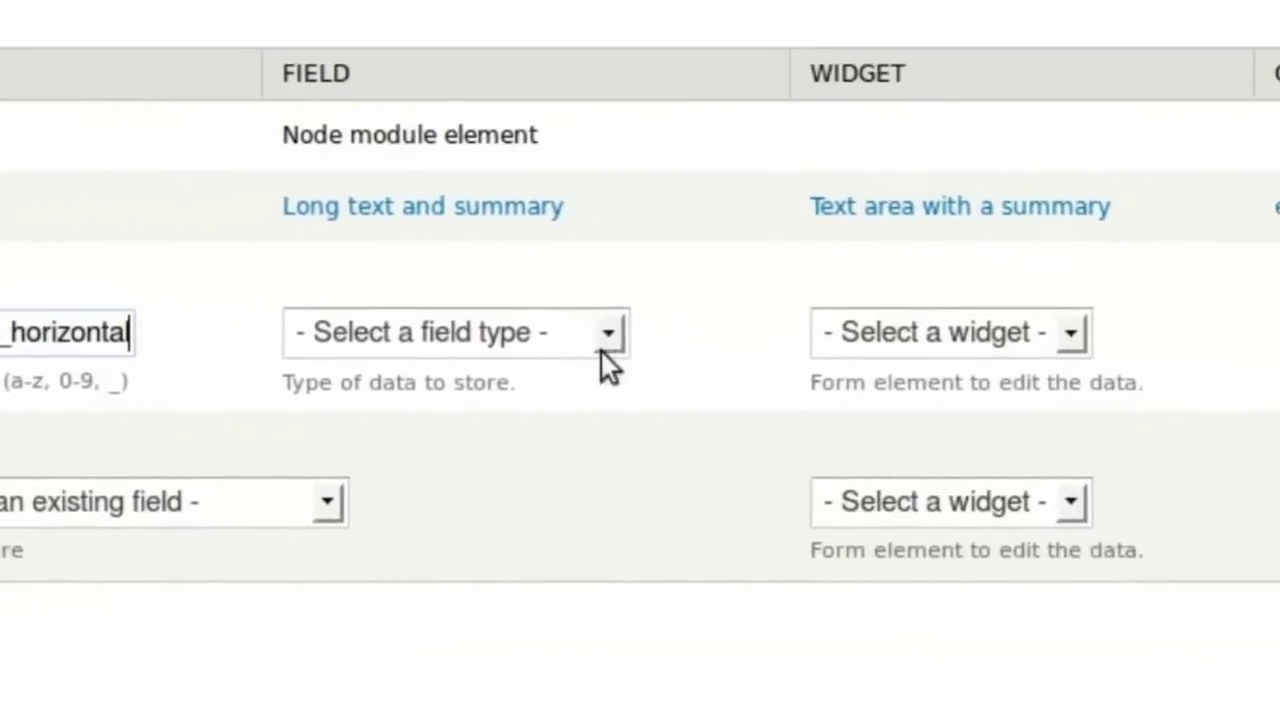
Make it an Image field, save it, and save field settings with public file storage.
left_click(1255, 385)
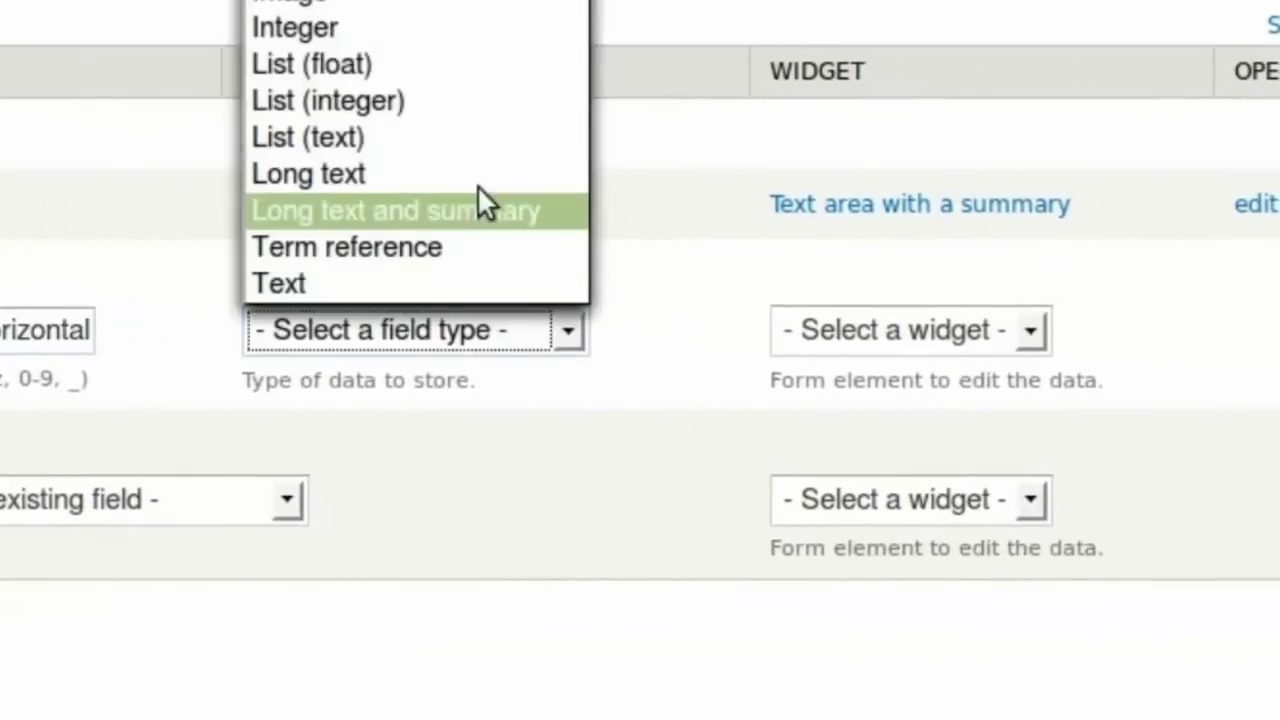
left_click(468, 8)
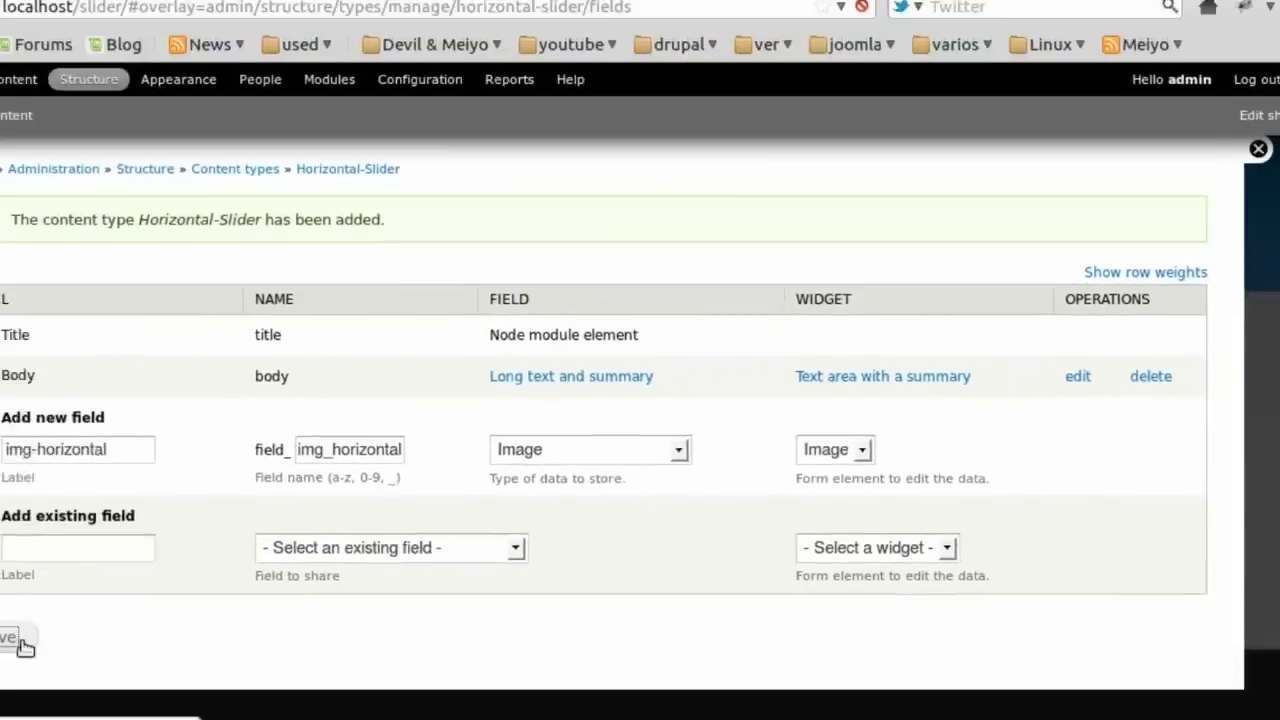
left_click(130, 634)
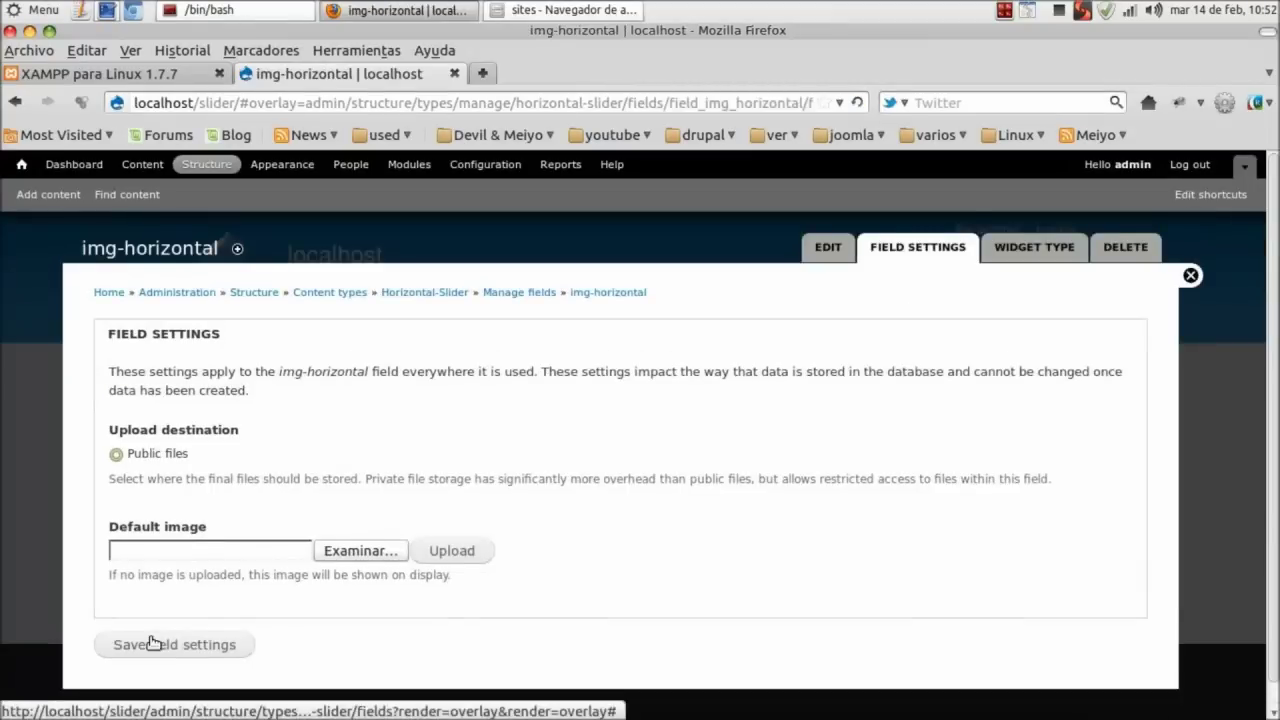
left_click(224, 635)
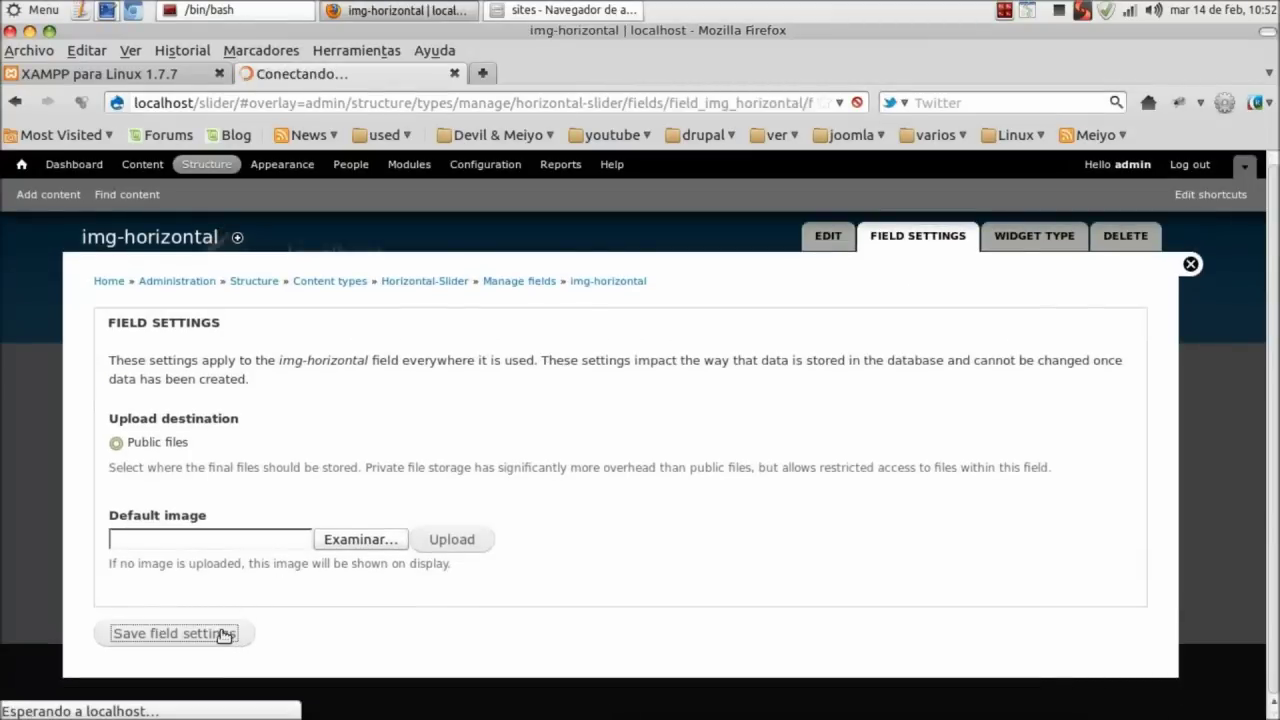
scroll(363, 537, "down", 2)
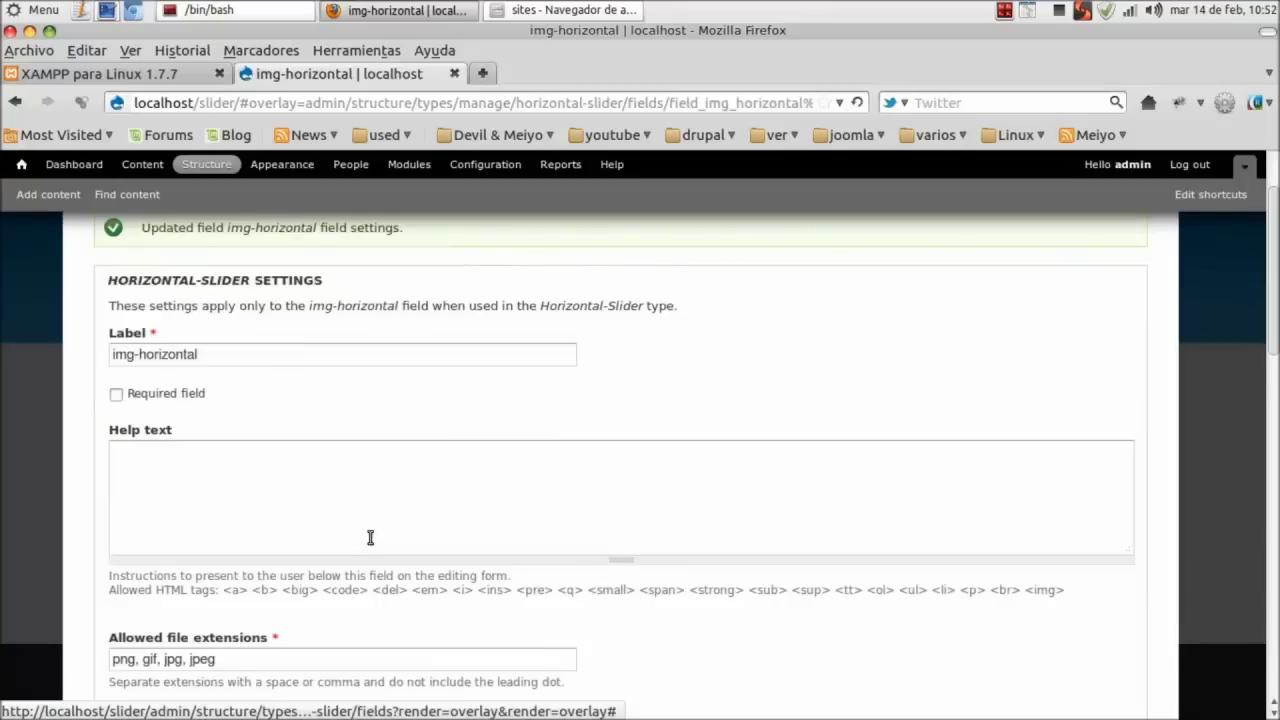
Review the img-horizontal settings form, including the optional file directory setting.
scroll(370, 538, "down", 8)
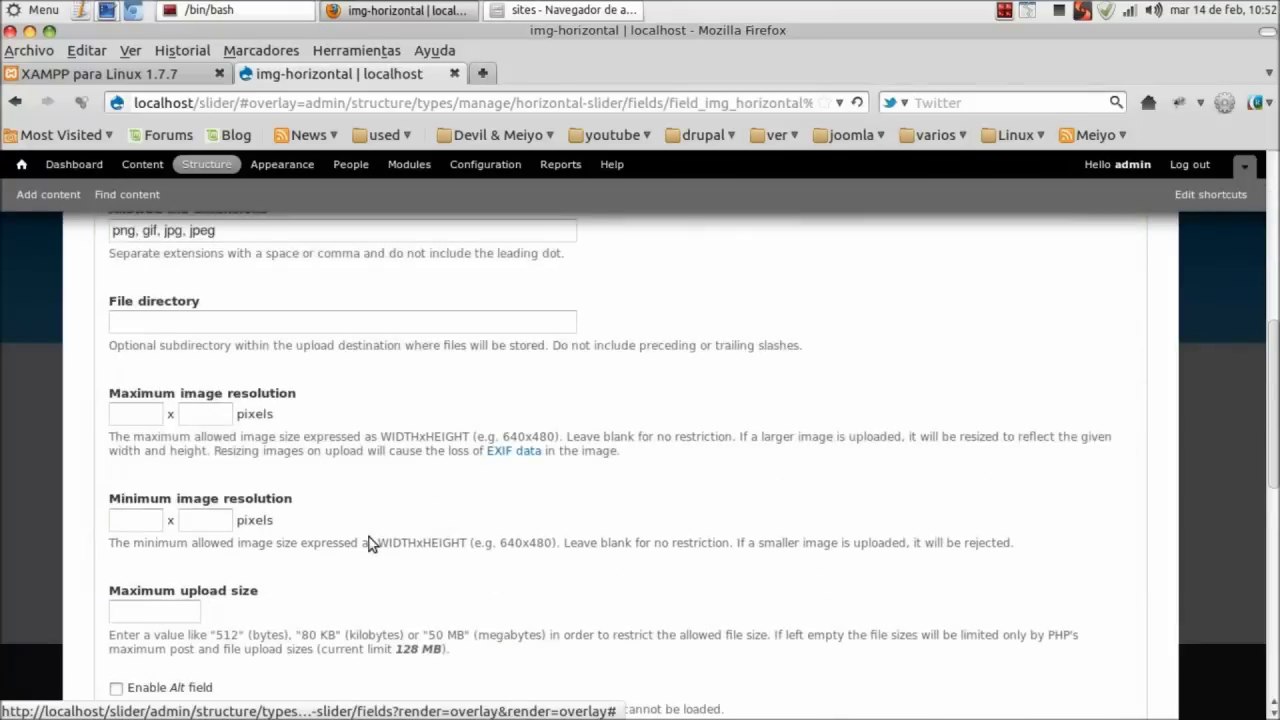
scroll(369, 537, "up", 1)
left_click(190, 372)
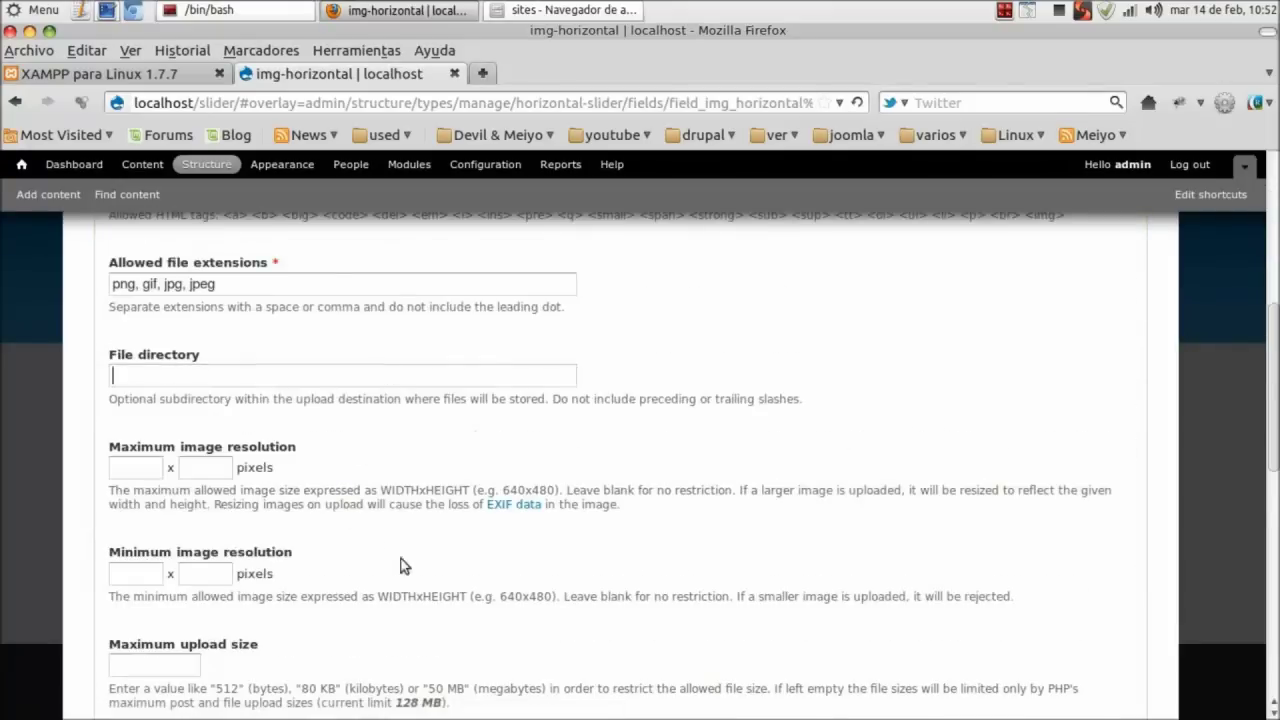
scroll(464, 441, "down", 7)
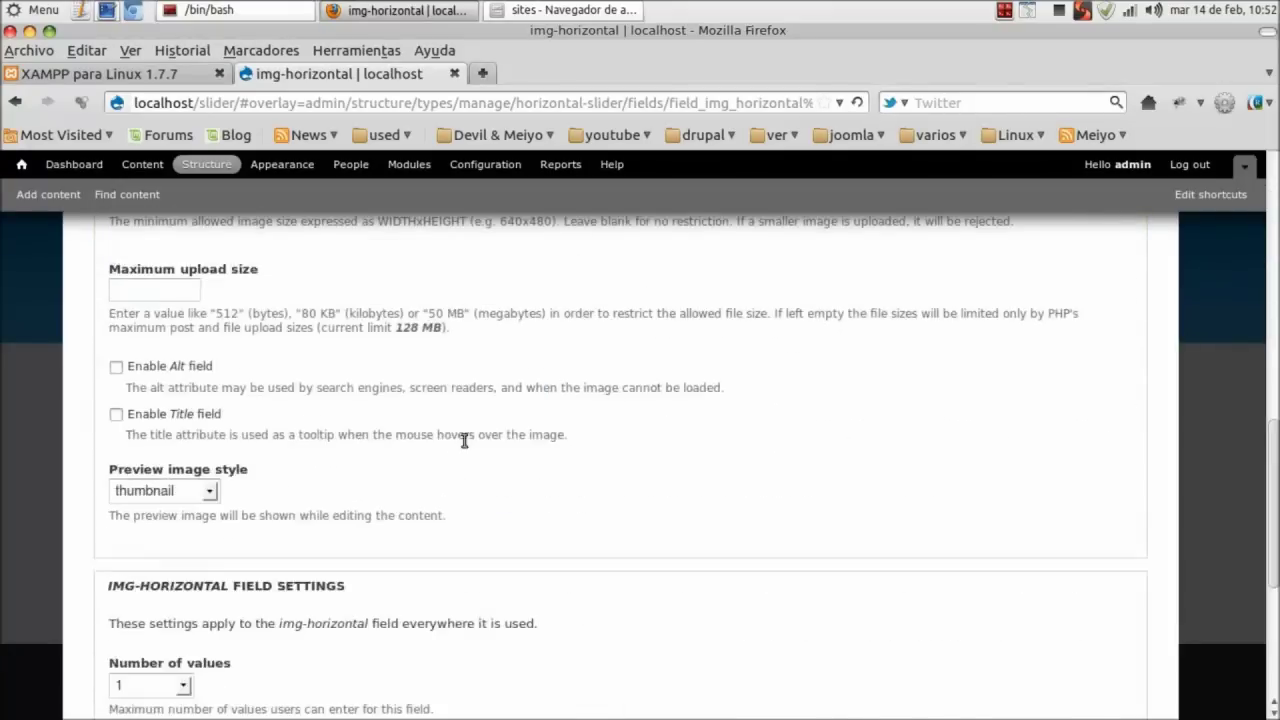
scroll(464, 441, "up", 4)
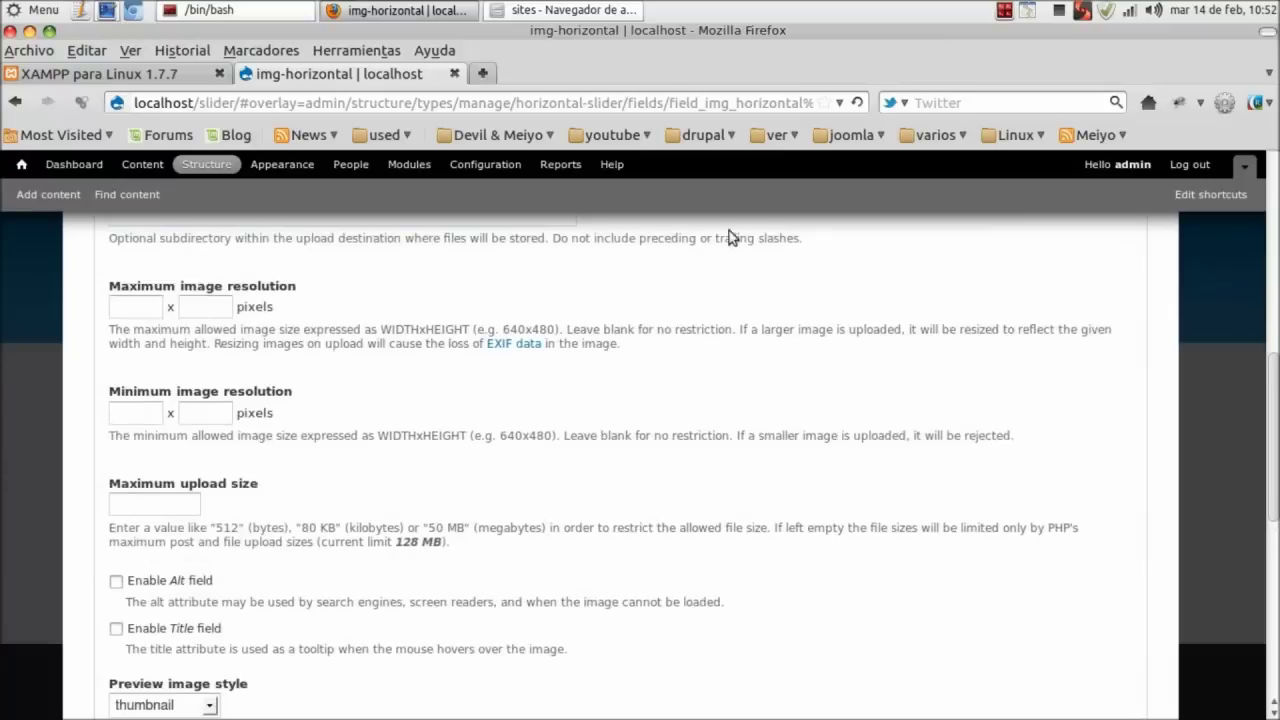
scroll(351, 477, "down", 3)
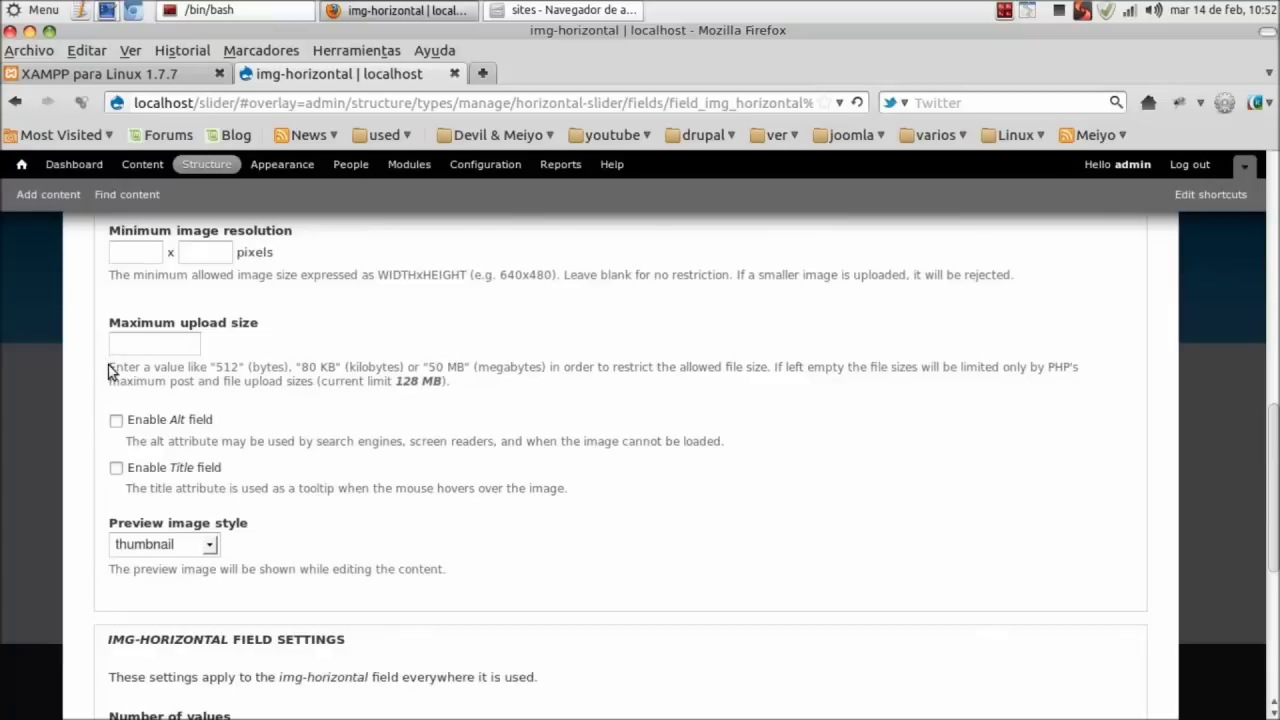
Check the 128 MB maximum upload size, keep the defaults, and save the field settings.
left_click(140, 74)
left_click(350, 74)
left_click_drag(318, 381, 469, 383)
left_click_drag(316, 381, 466, 386)
left_click(471, 392)
triple_click(160, 388)
left_click(252, 390)
left_click_drag(109, 324, 295, 325)
left_click_drag(384, 381, 485, 390)
scroll(600, 480, "down", 5)
scroll(690, 505, "up", 5)
scroll(693, 507, "up", 1)
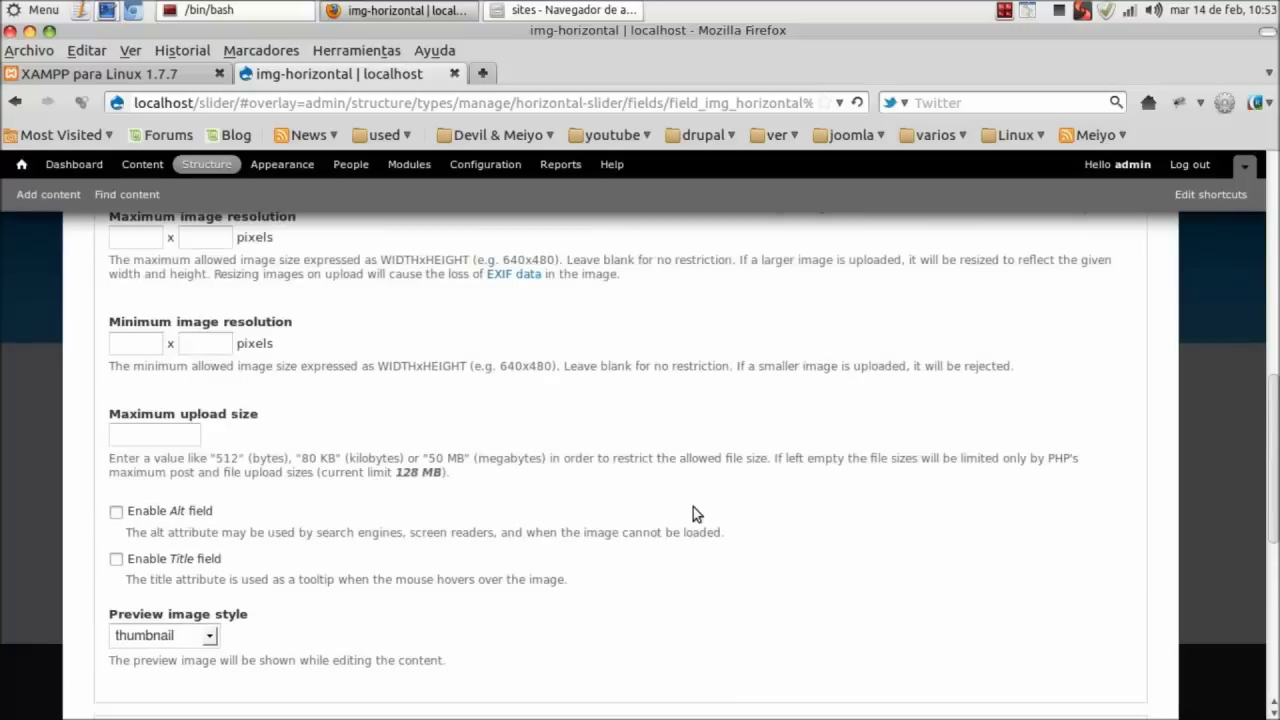
left_click_drag(394, 472, 503, 474)
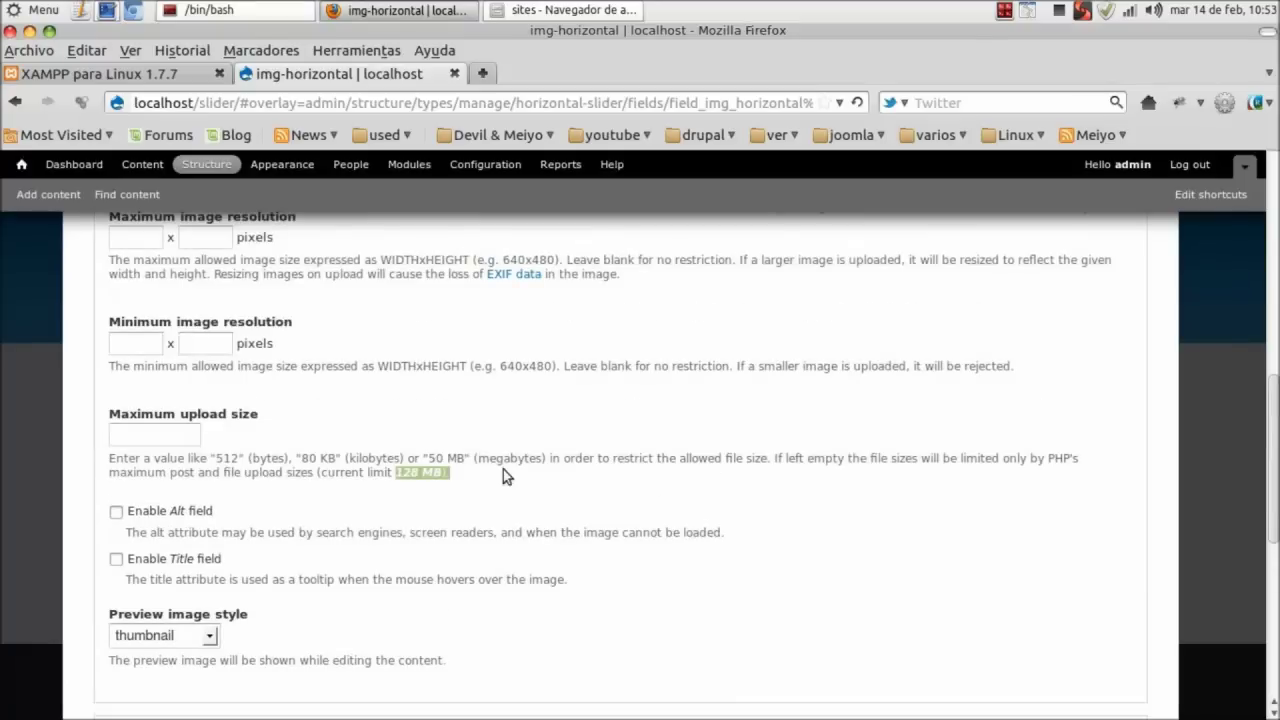
left_click(468, 455)
scroll(470, 455, "down", 9)
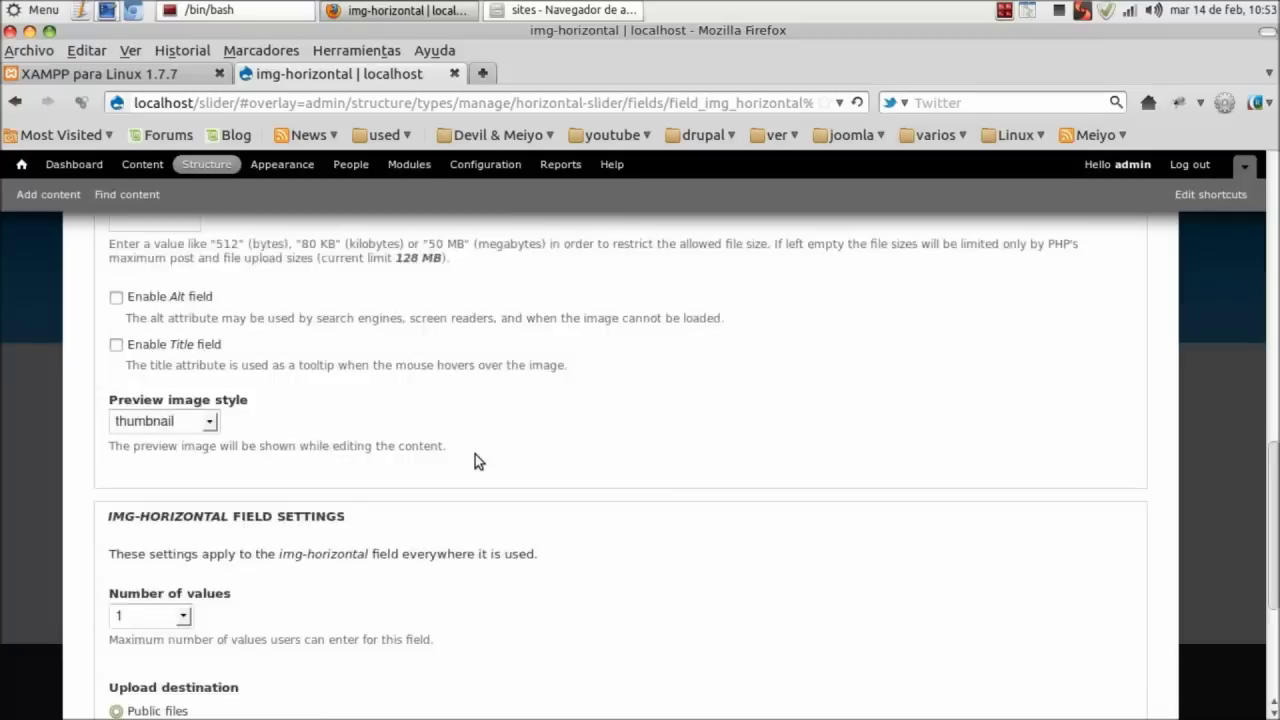
left_click(160, 634)
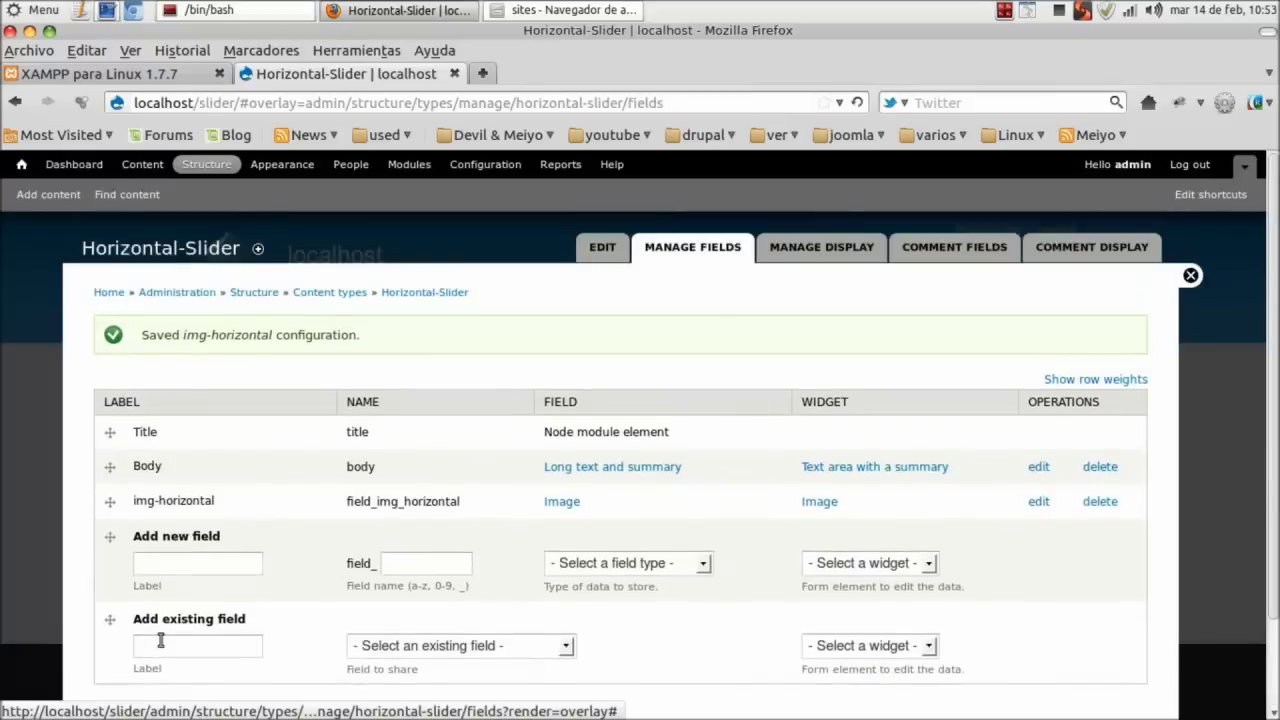
Save Horizontal-Slider's Manage fields list with Title, Body and img-horizontal.
scroll(160, 641, "down", 2)
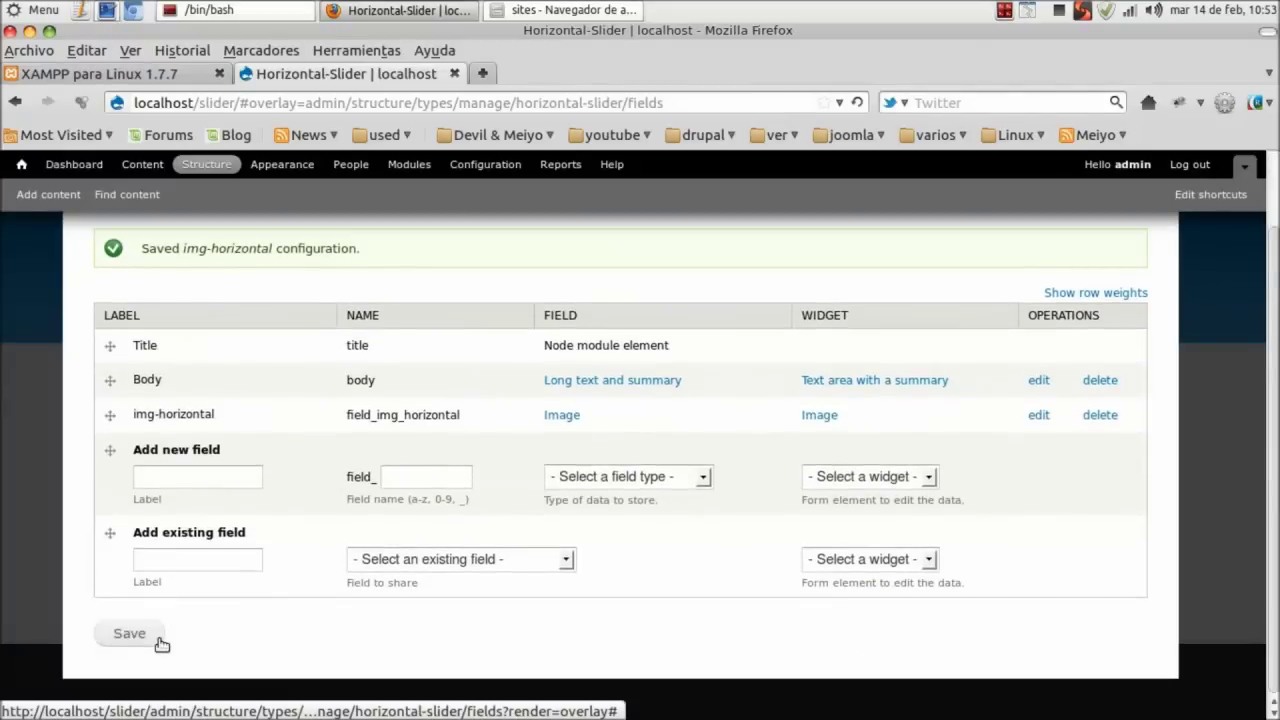
scroll(352, 574, "up", 2)
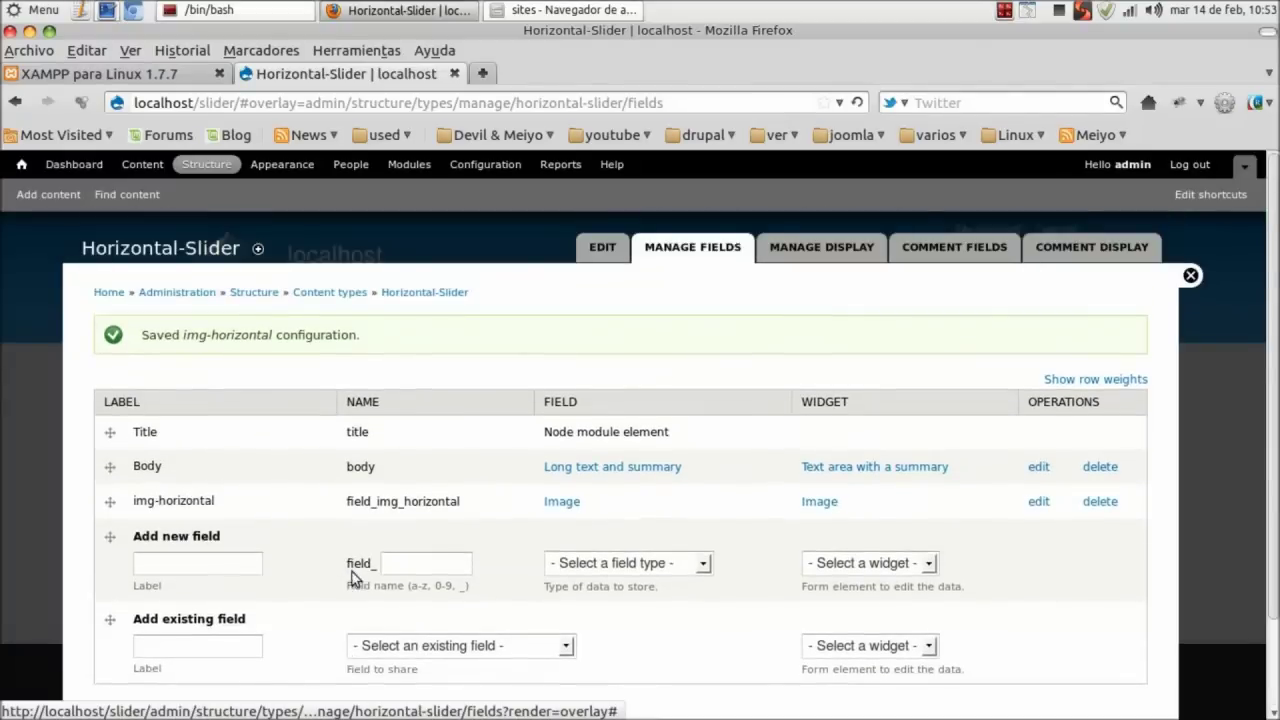
scroll(352, 574, "down", 2)
left_click(118, 636)
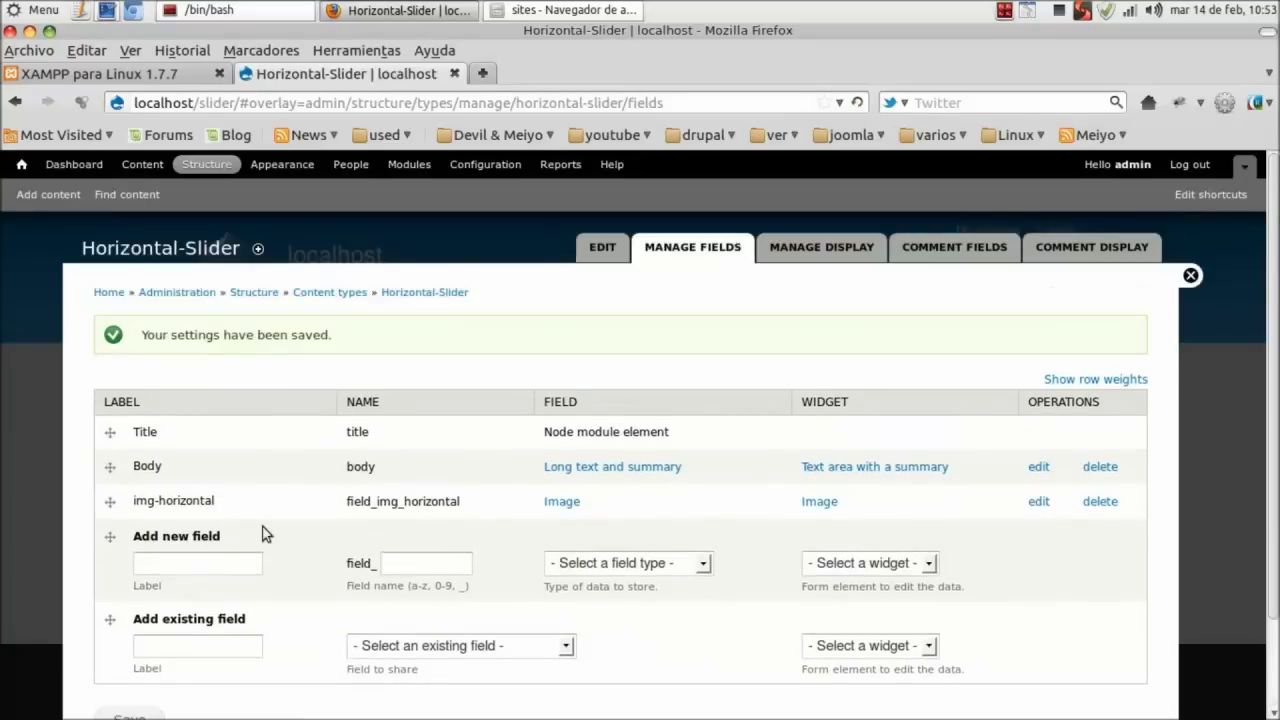
left_click_drag(82, 254, 236, 251)
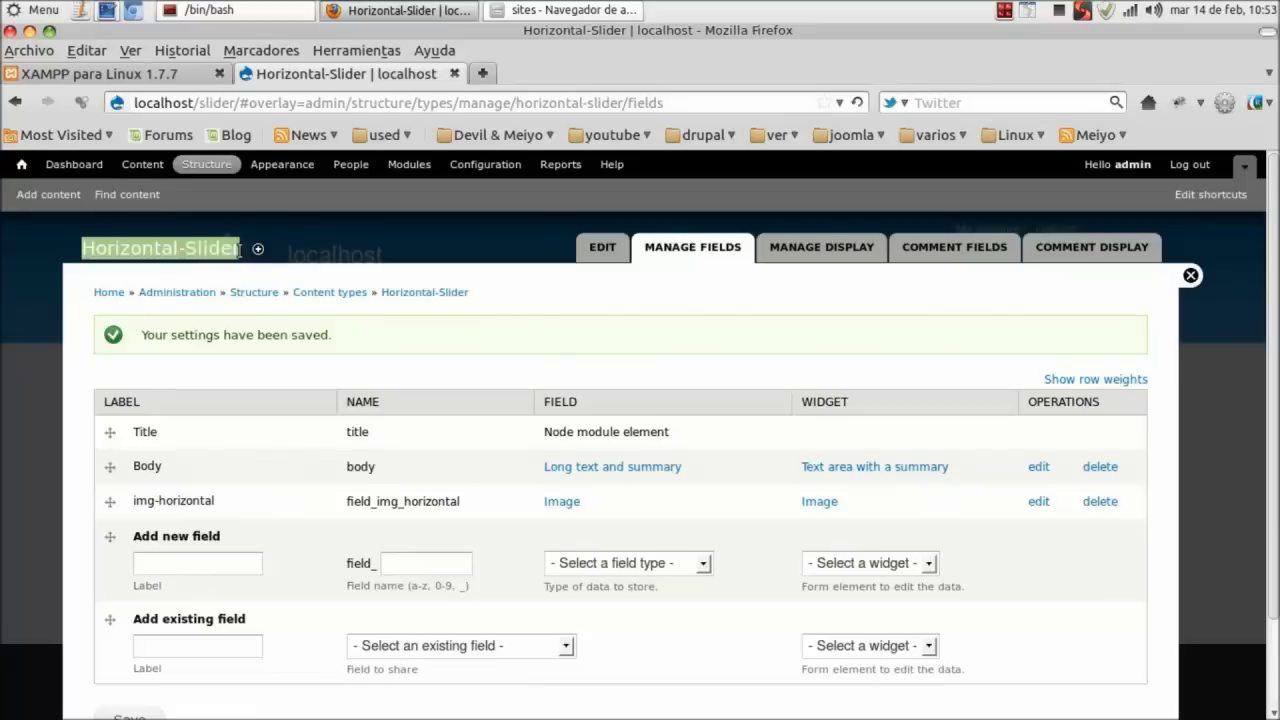
left_click(64, 497)
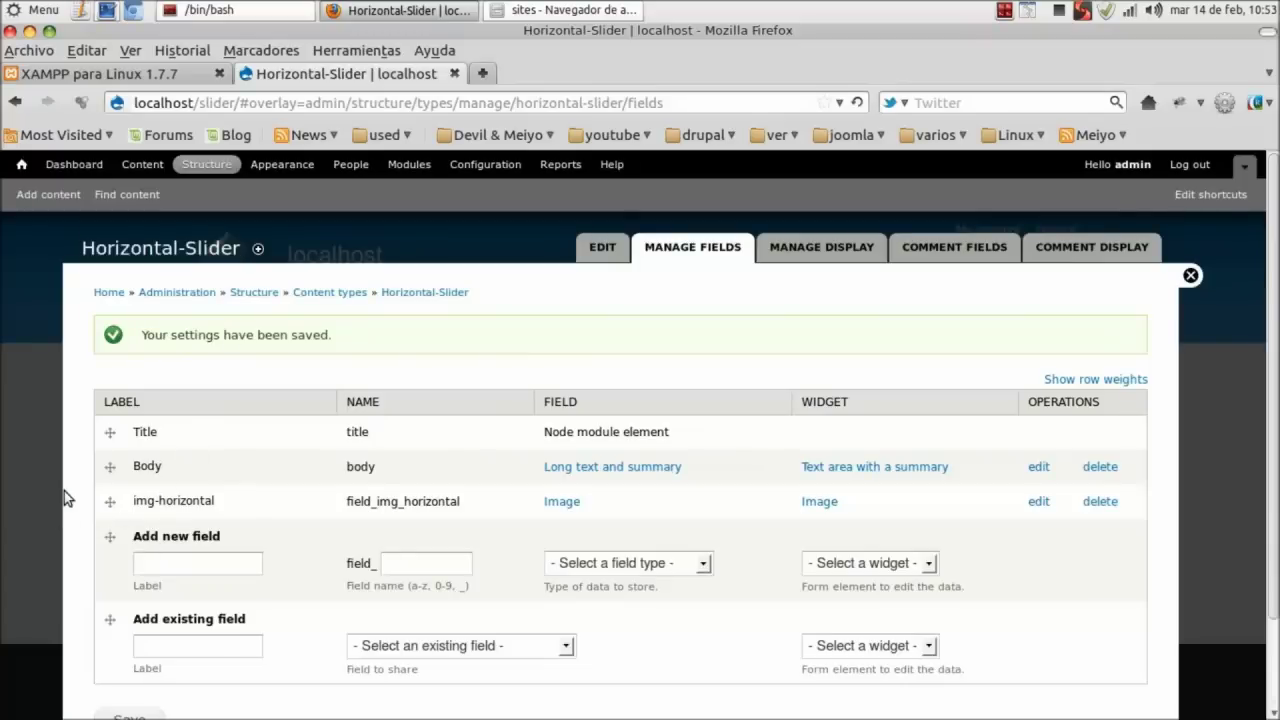
Create Horizontal-Slider item imagen1, upload yosemite-stream.jpg as its image, and save it.
left_click(48, 194)
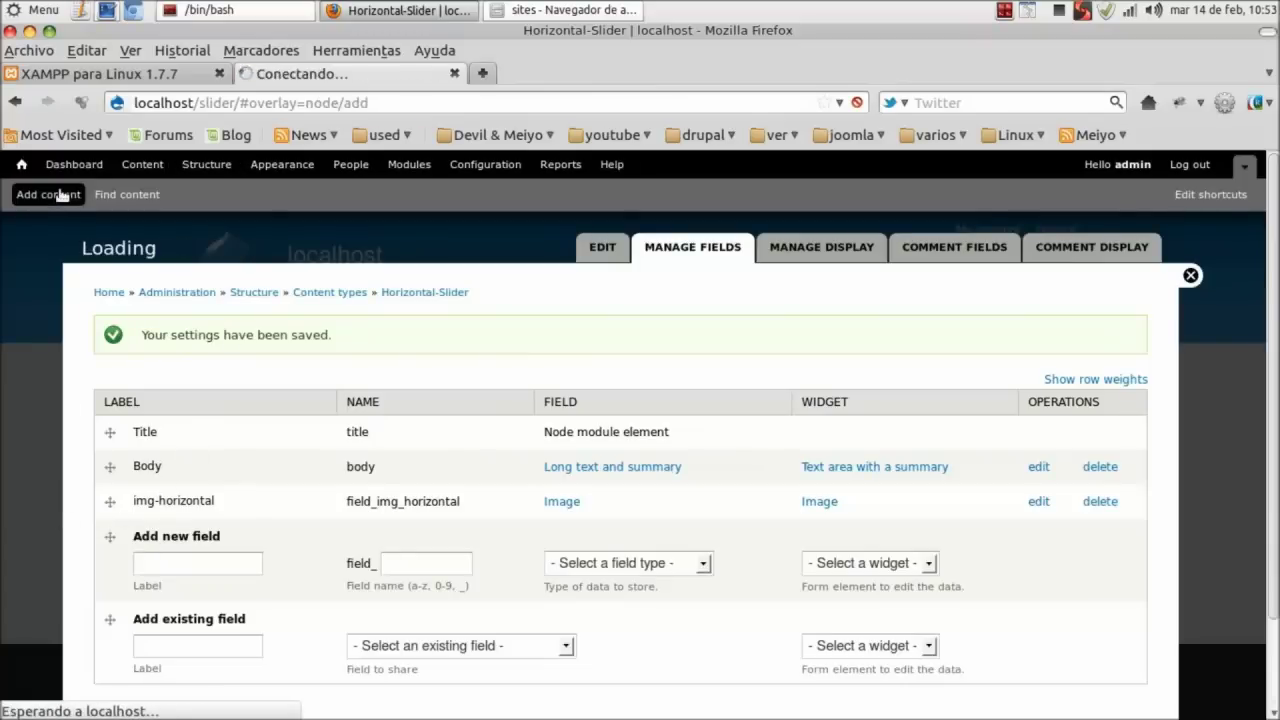
left_click(205, 447)
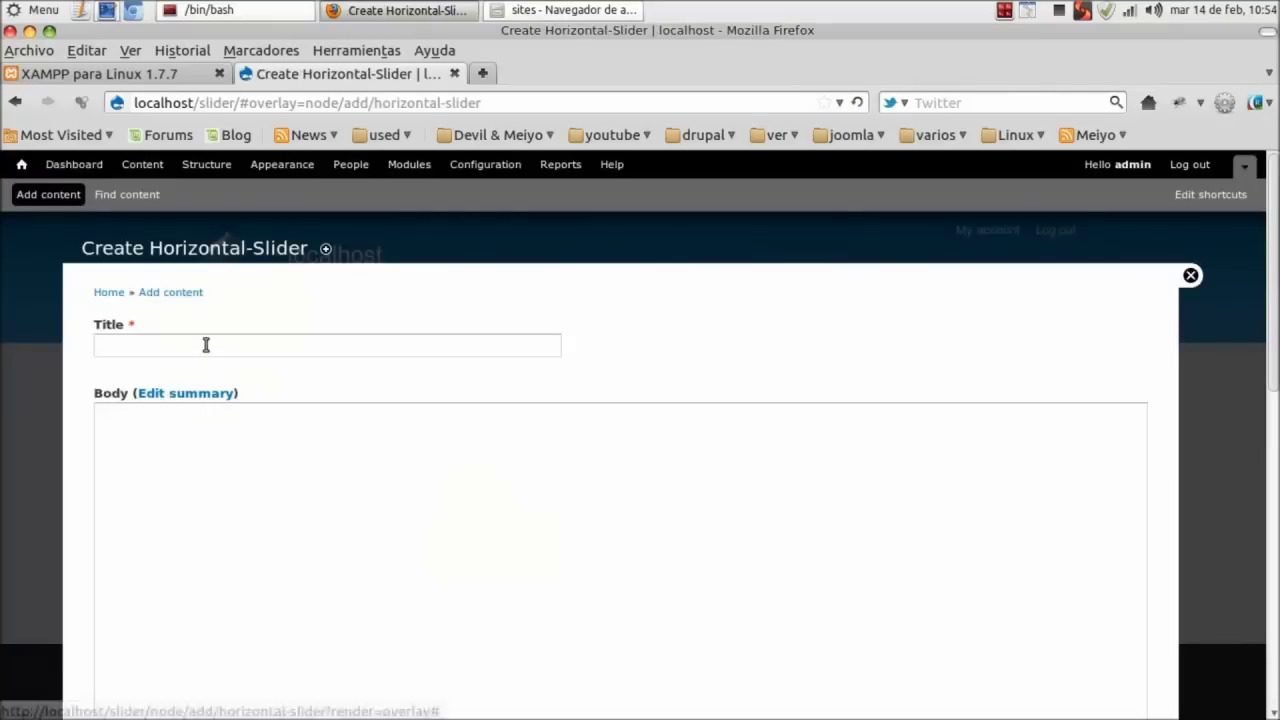
left_click(206, 346)
type("imagen1")
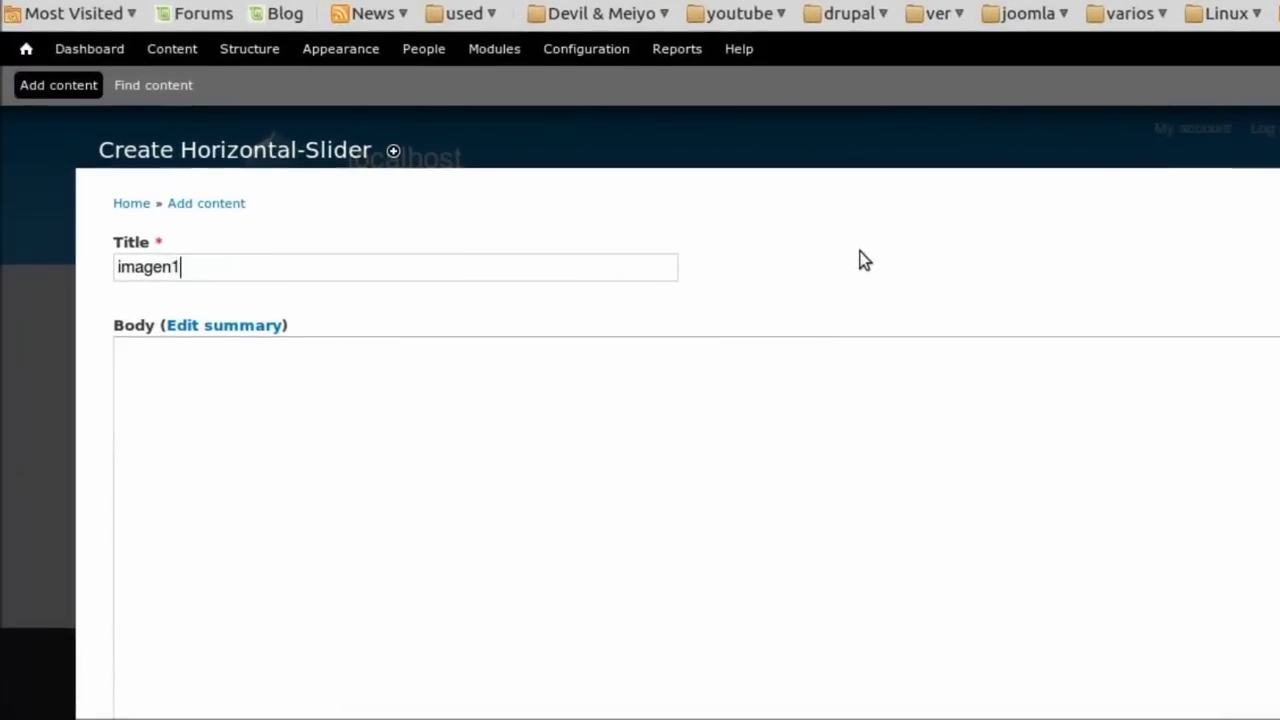
scroll(857, 261, "down", 5)
left_click(435, 426)
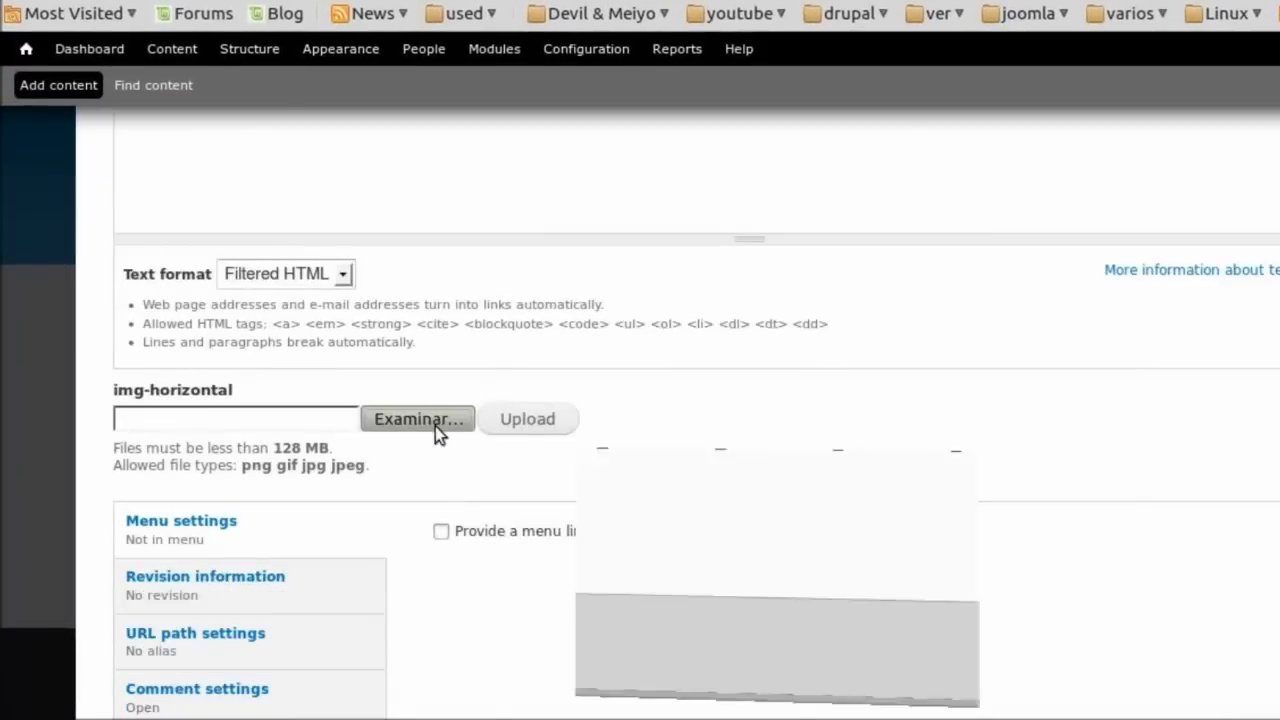
key("Return")
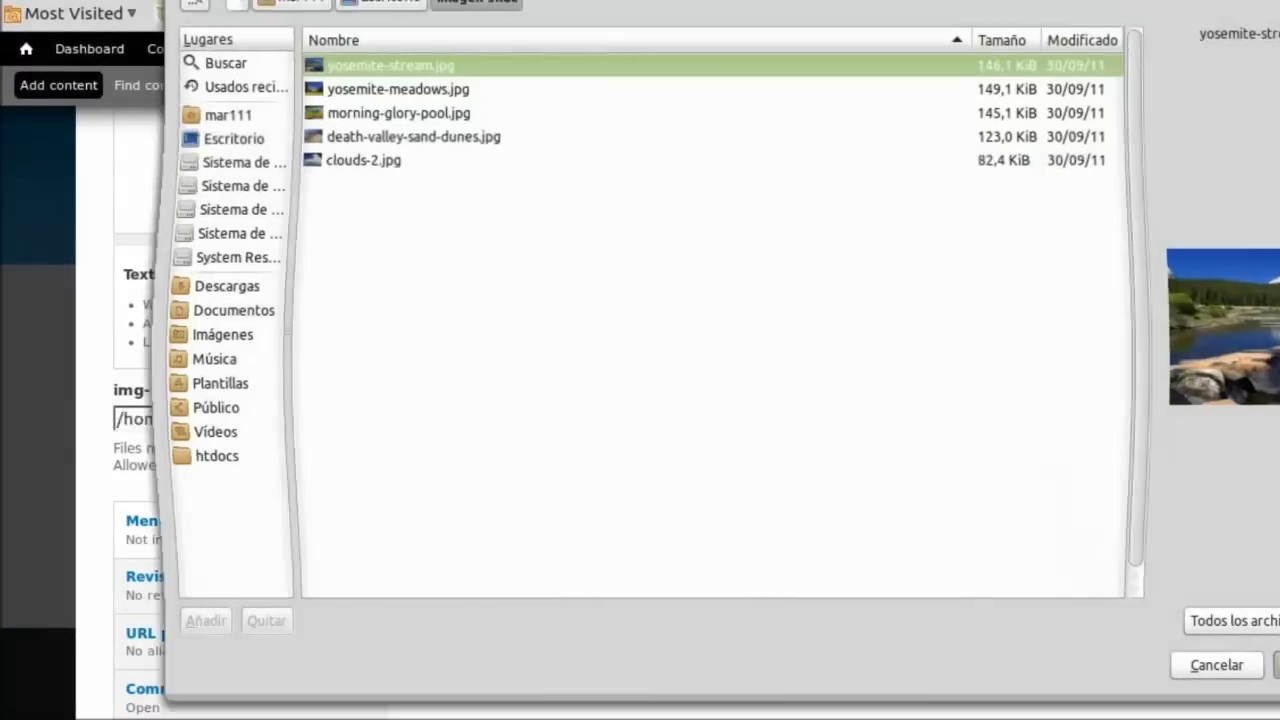
left_click(547, 426)
scroll(746, 447, "down", 5)
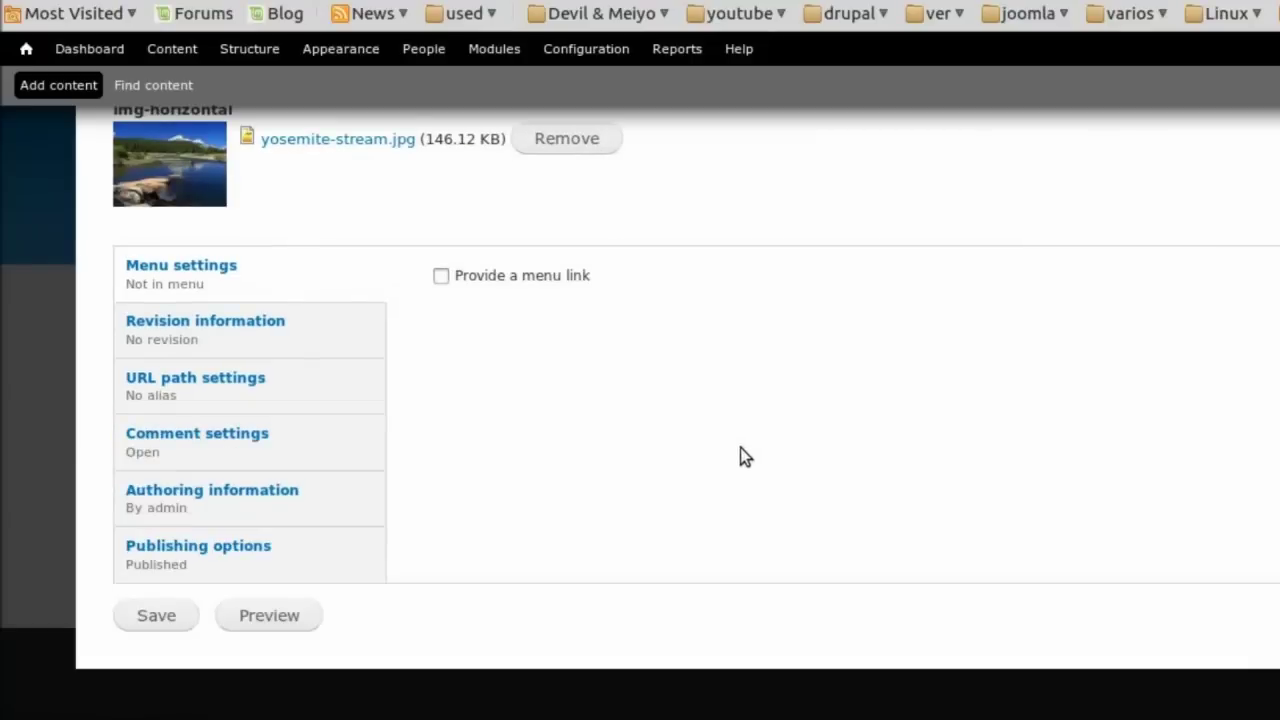
left_click(163, 613)
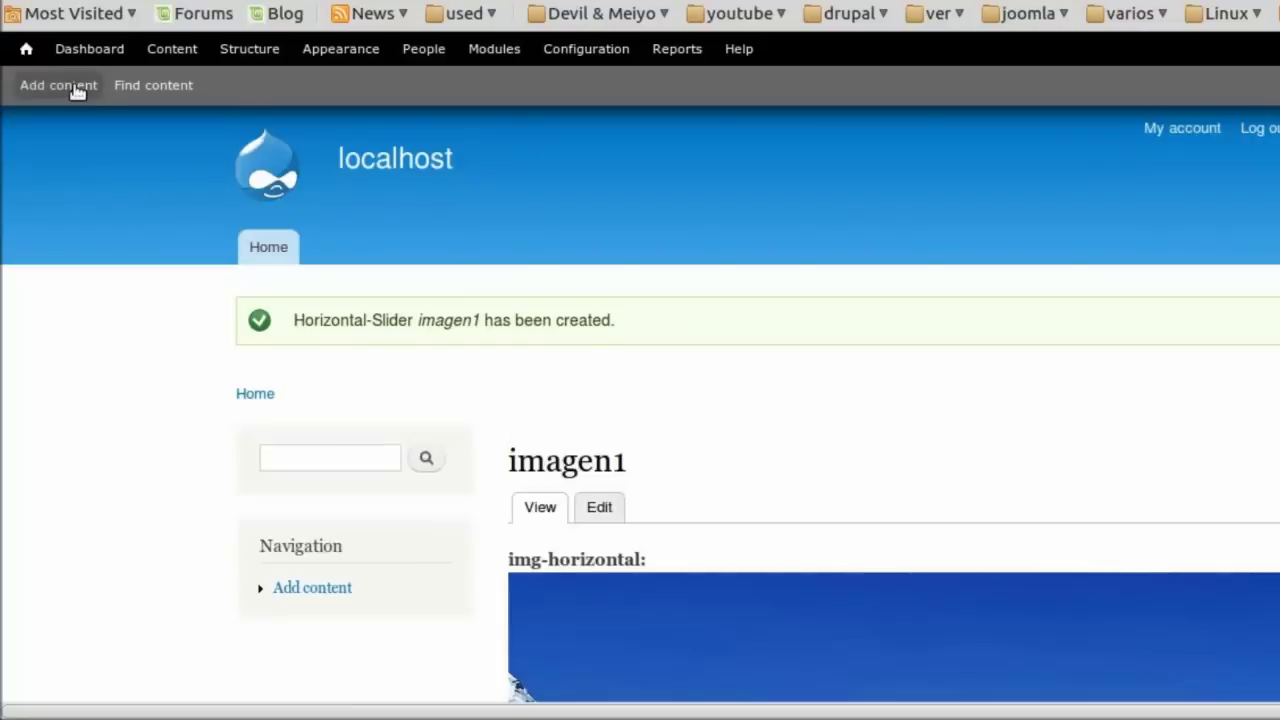
Add Horizontal-Slider item imagen2 with yosemite-meadows.jpg as its image and save it.
left_click(77, 88)
left_click(190, 390)
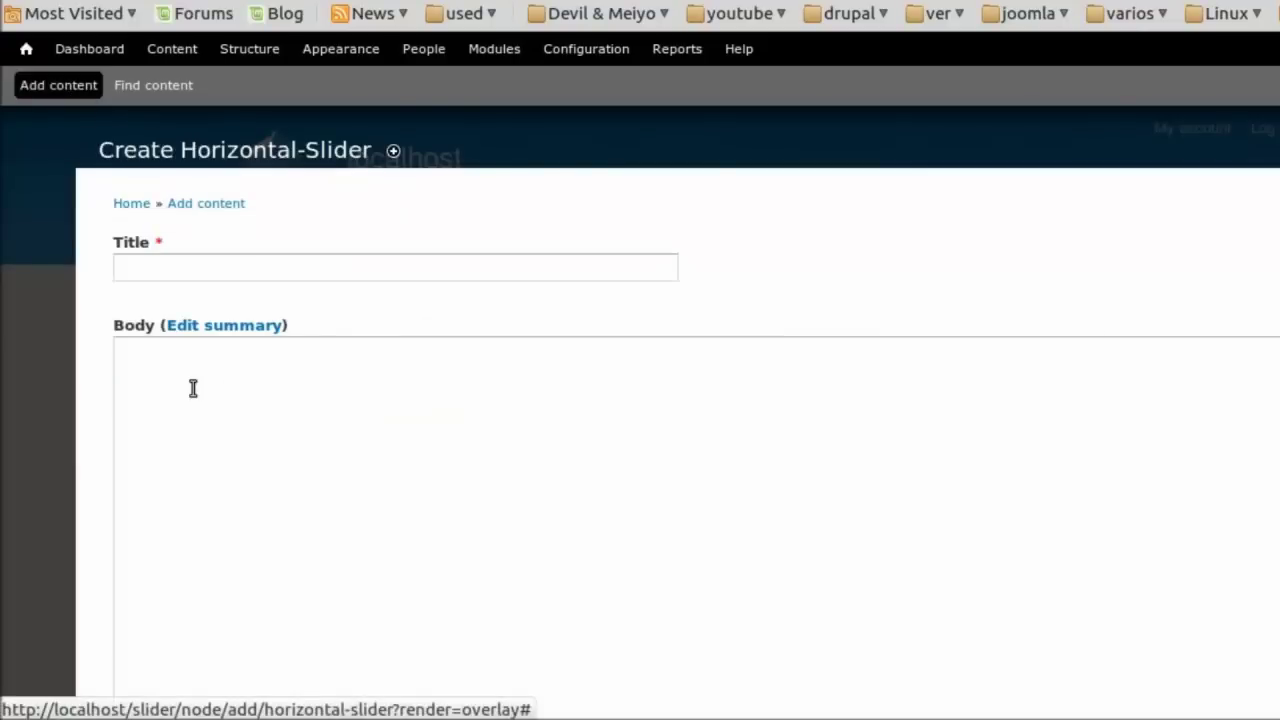
left_click(266, 272)
type("ima")
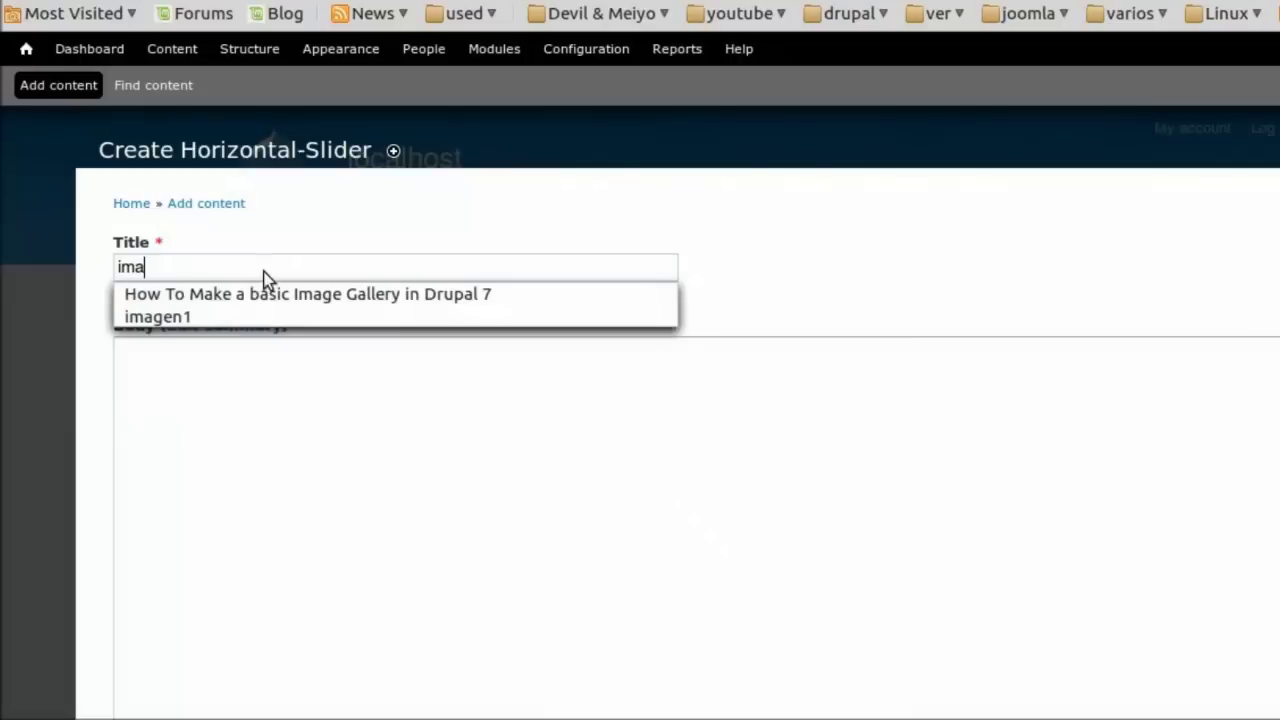
key("Down")
key("Down")
key("Return")
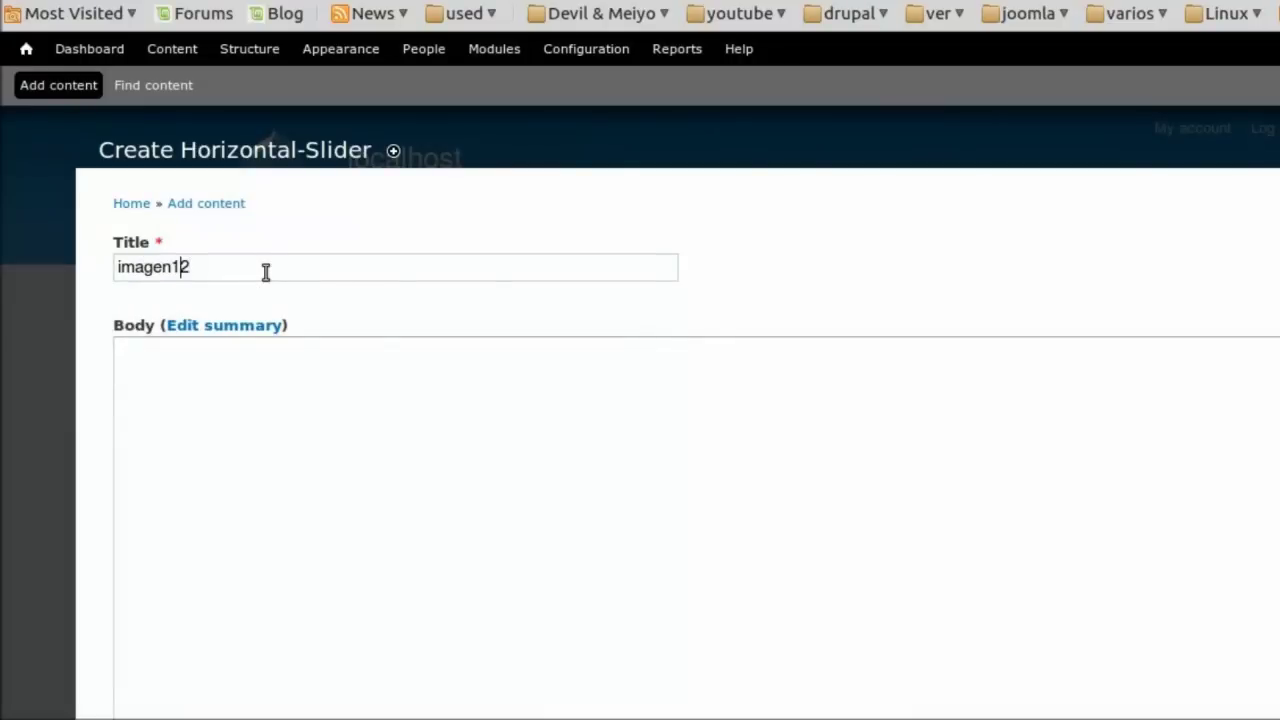
scroll(266, 272, "down", 5)
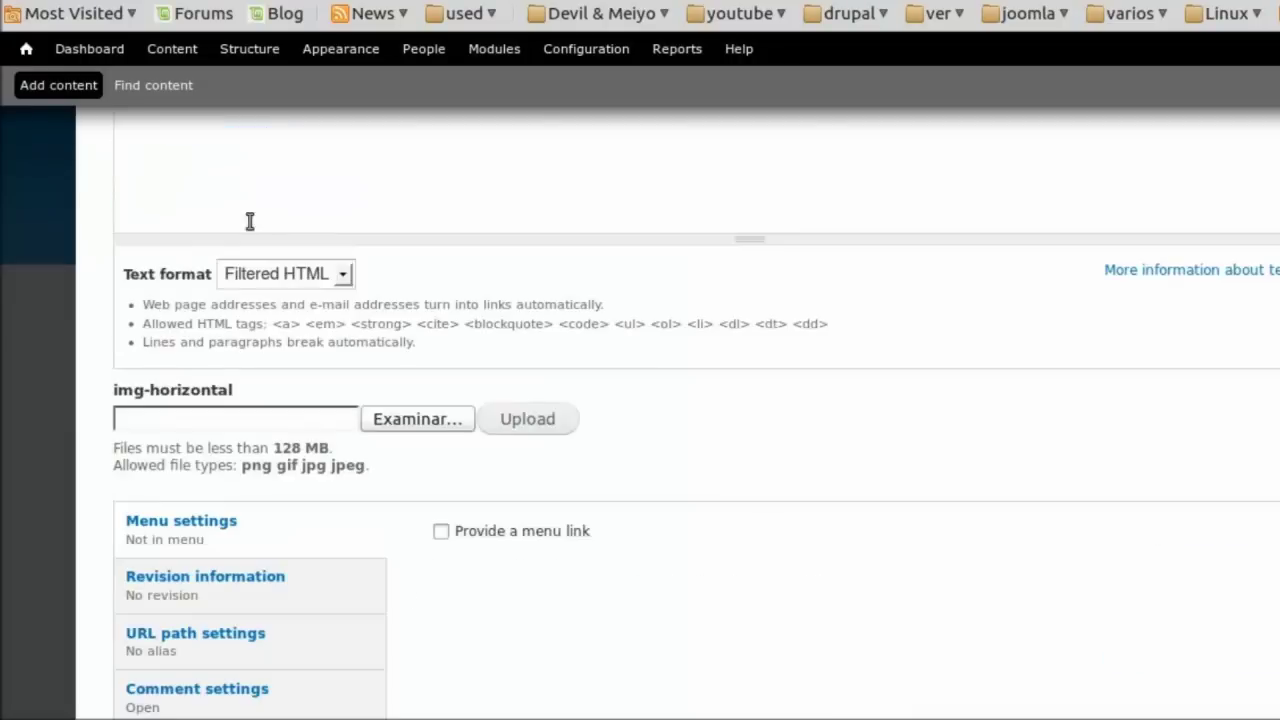
left_click(425, 432)
left_click(446, 90)
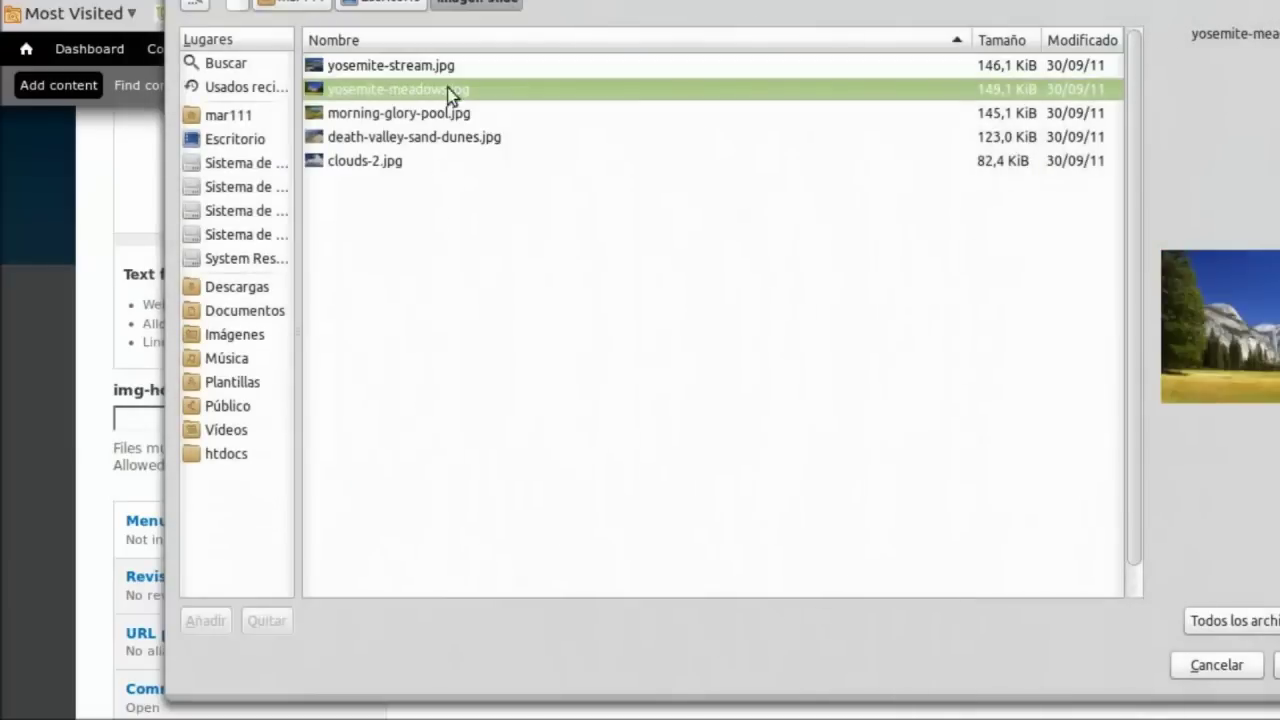
left_click(1276, 665)
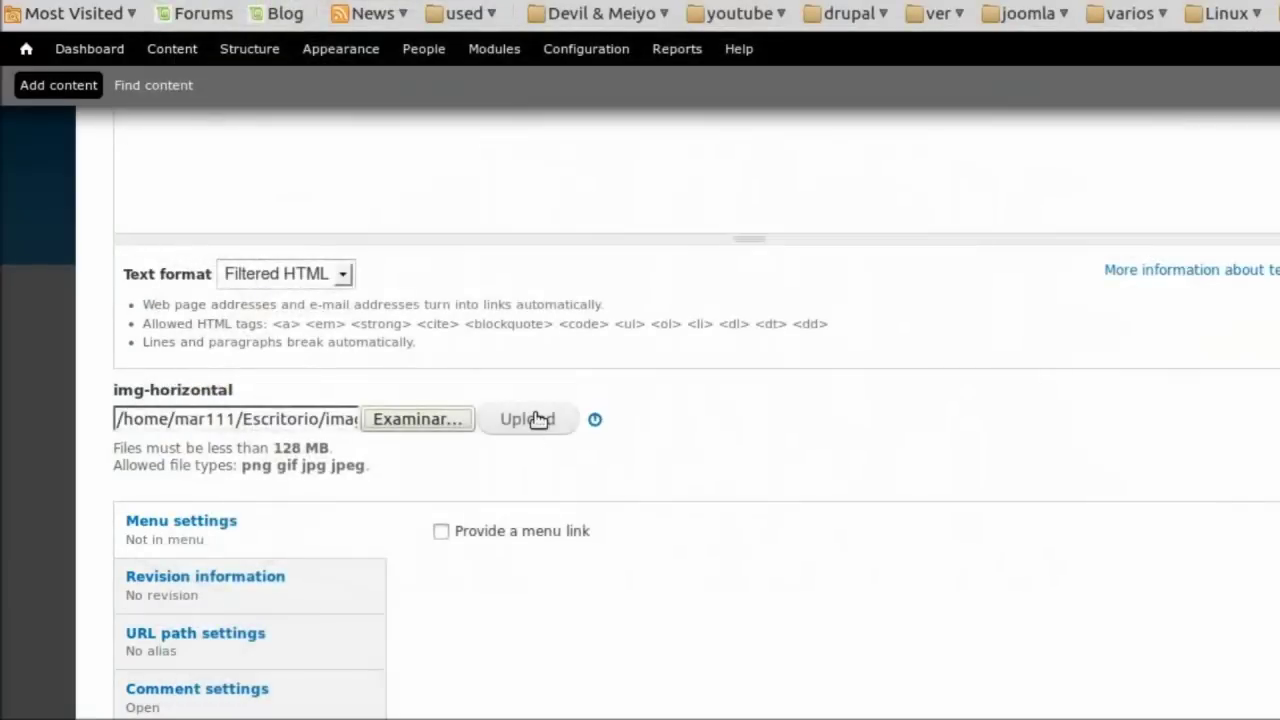
scroll(400, 500, "down", 5)
left_click(160, 615)
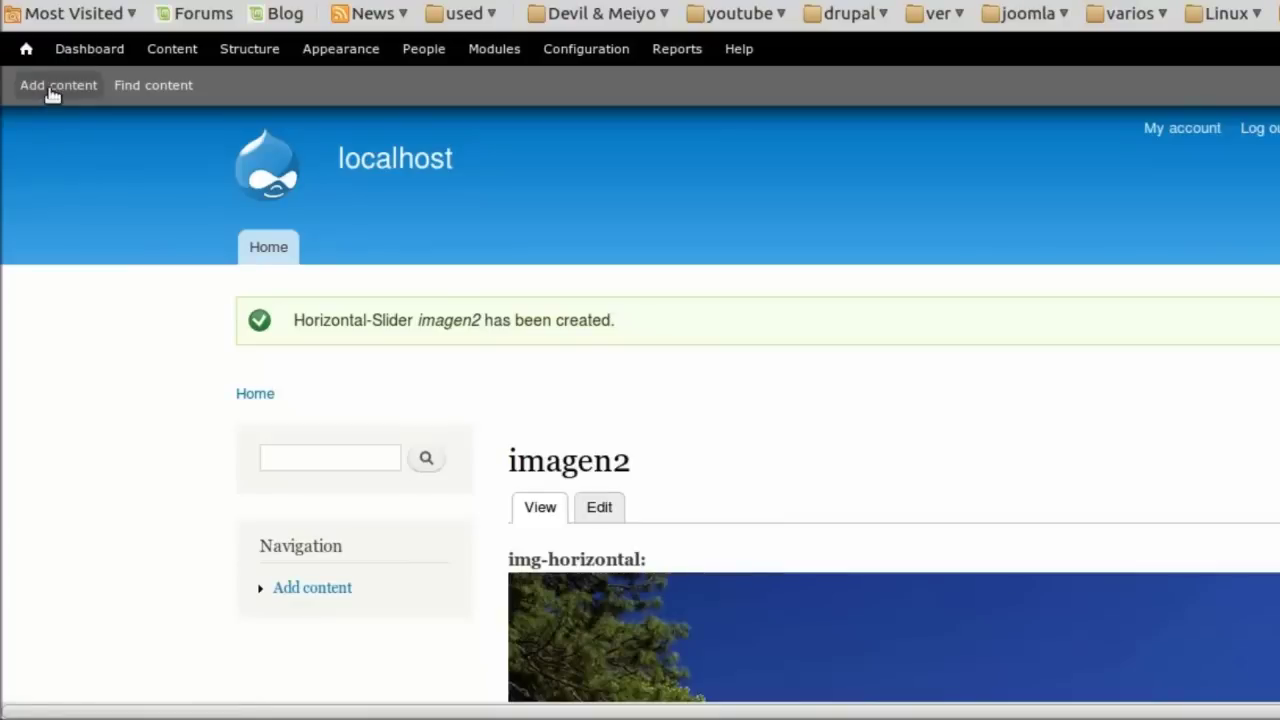
Start a new Horizontal-Slider item titled imagen3.
left_click(52, 88)
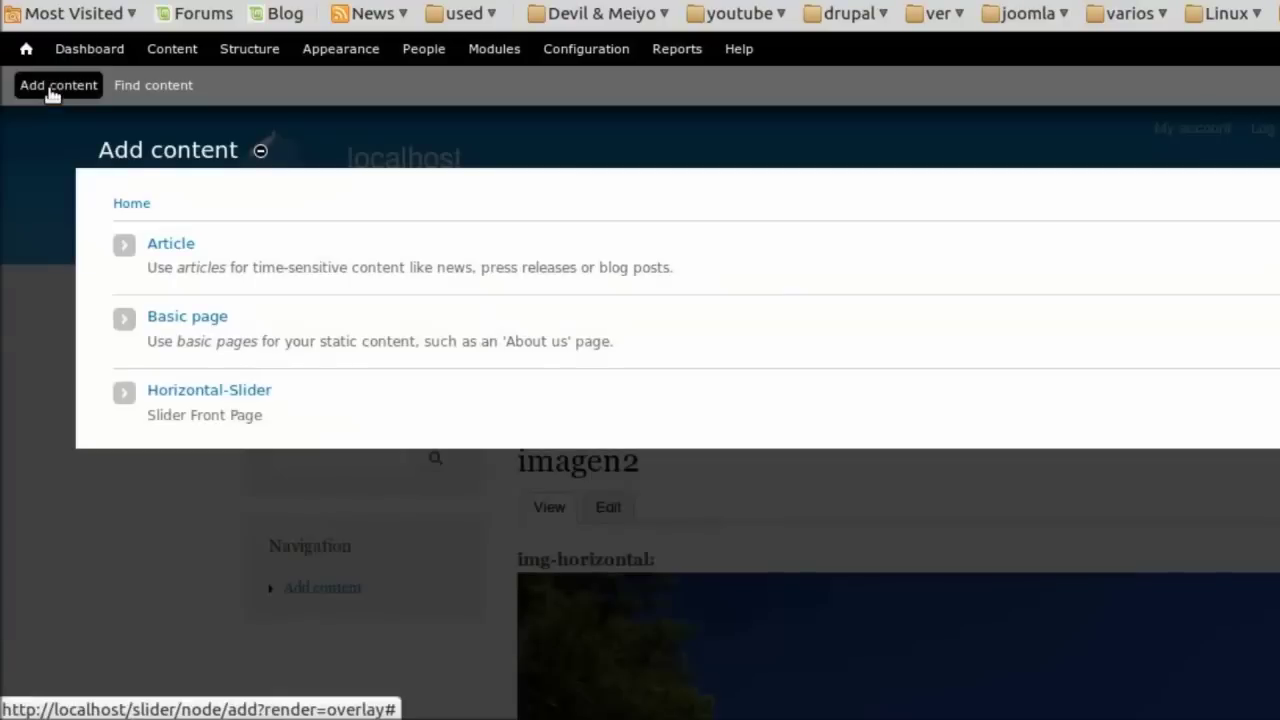
left_click(216, 394)
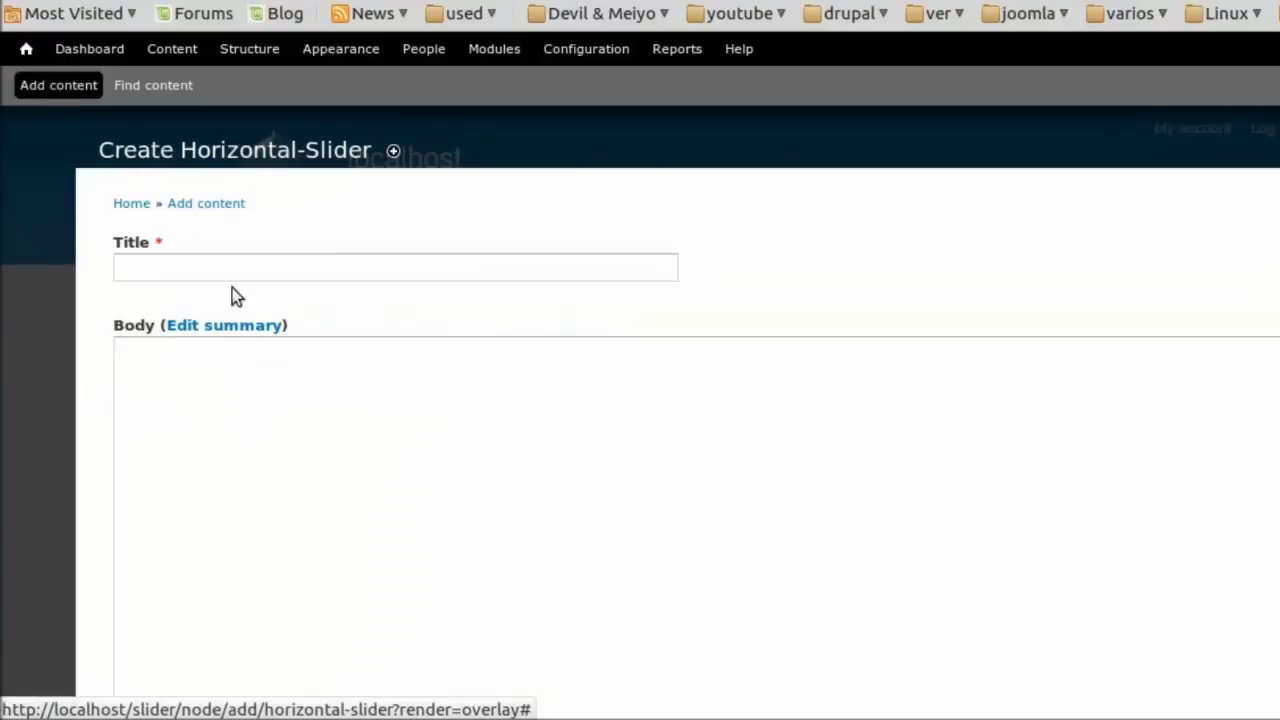
left_click(271, 268)
key("Down")
key("Down")
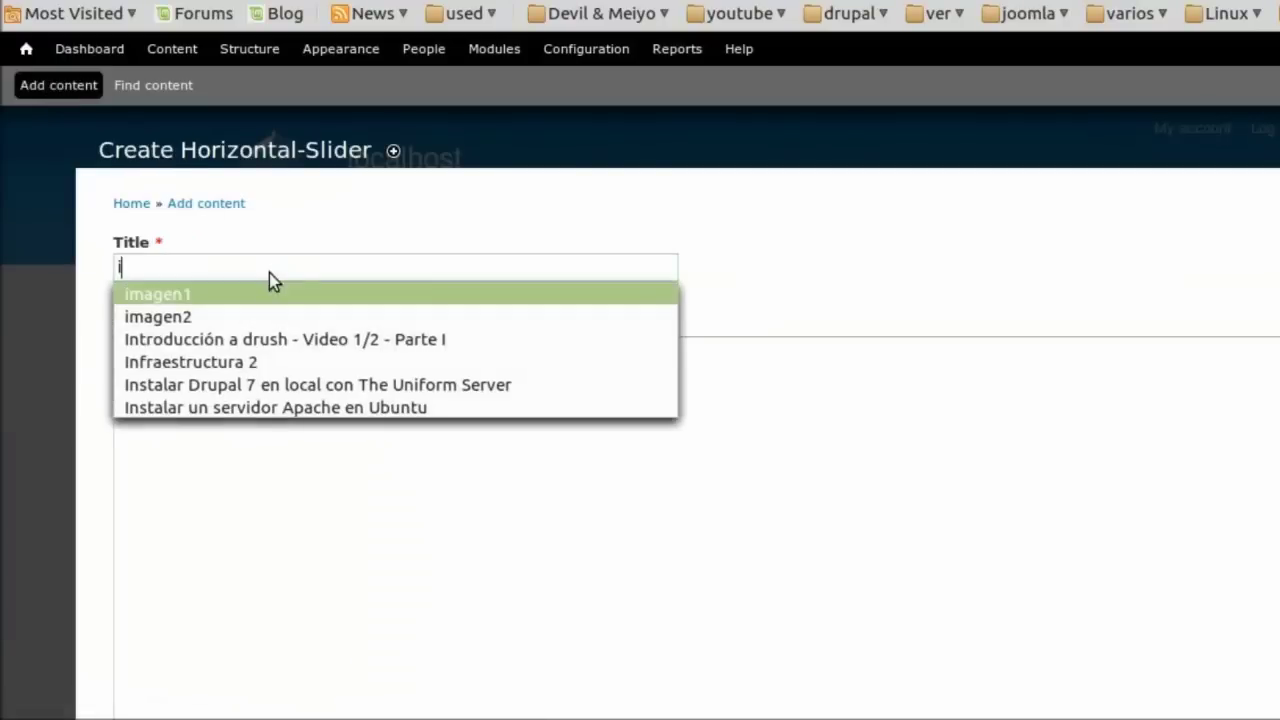
key("Down")
key("Return")
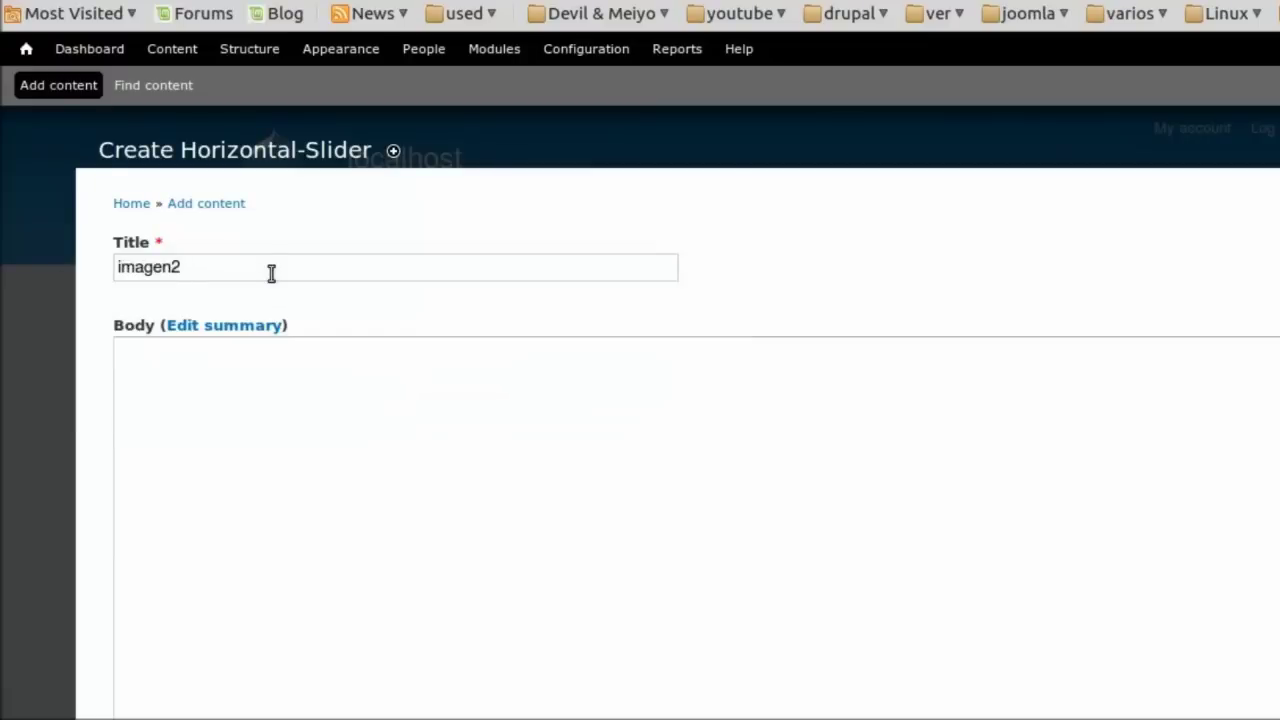
type("3")
key("BackSpace")
key("BackSpace")
type("3")
Upload morning-glory-pool.jpg as the imagen3 image and save the item.
scroll(317, 366, "down", 8)
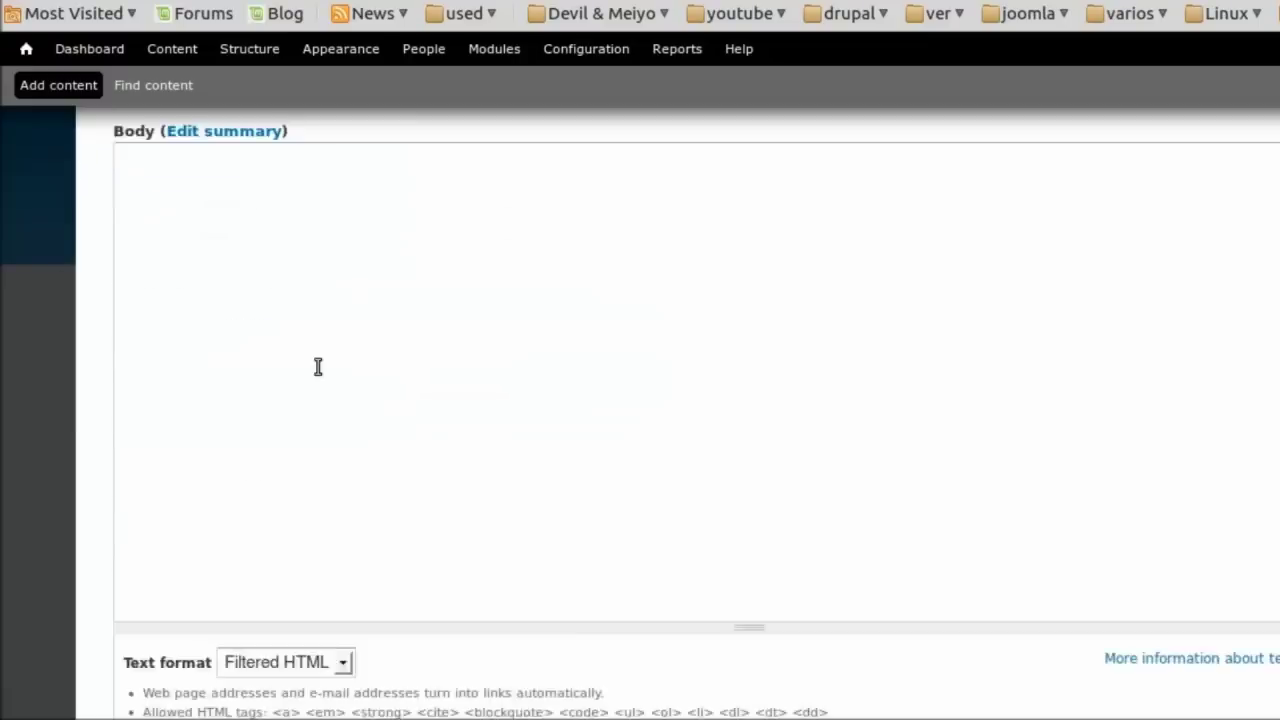
left_click(405, 551)
key("Down")
key("Down")
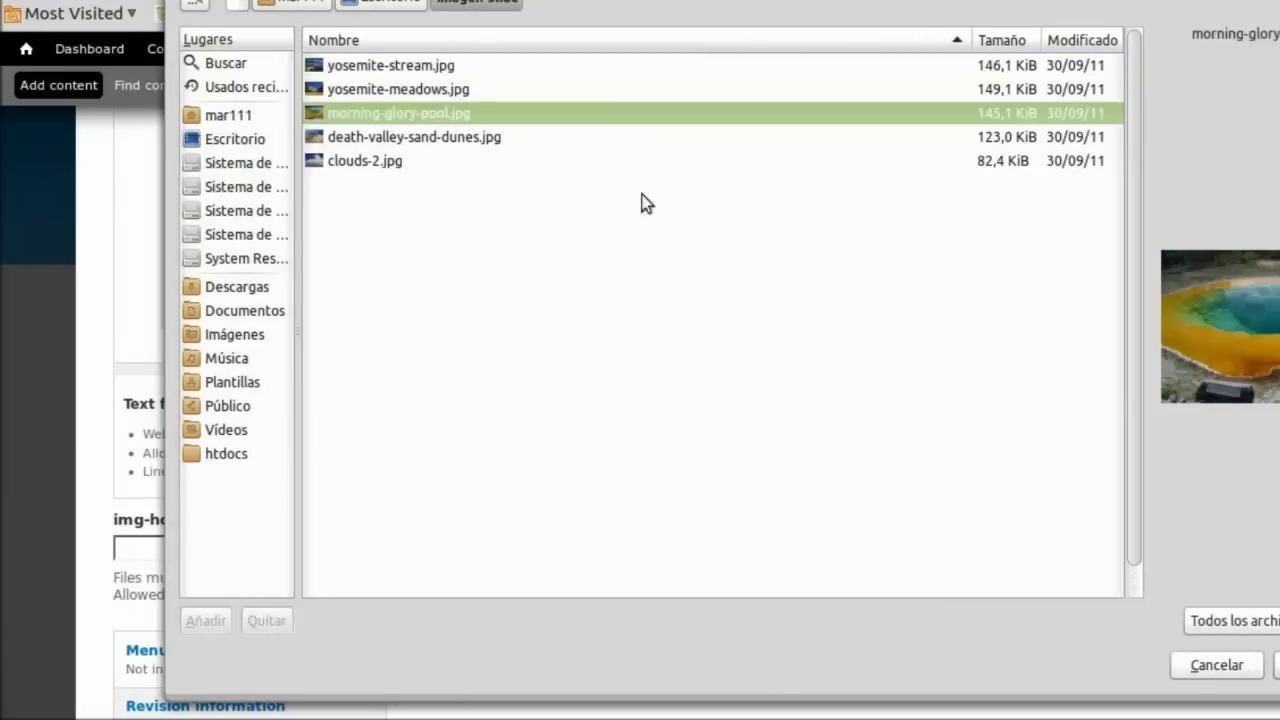
left_click(1277, 665)
scroll(648, 517, "down", 5)
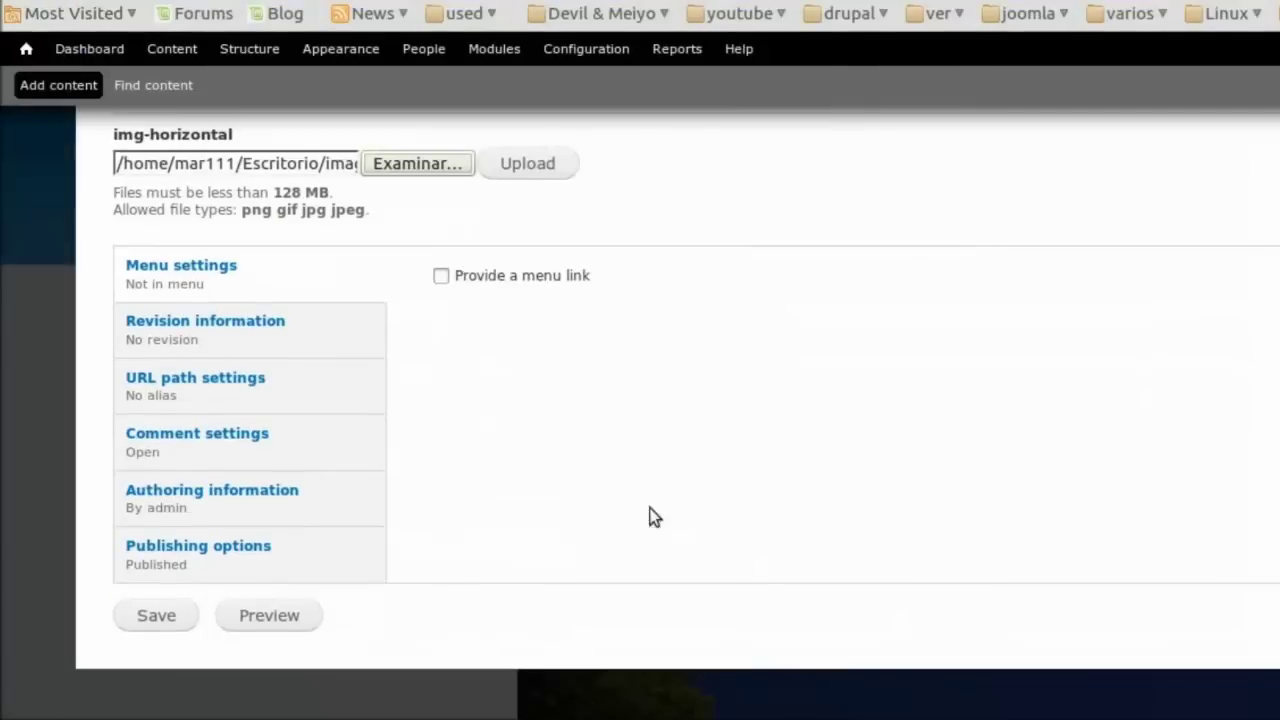
left_click(507, 168)
left_click(126, 643)
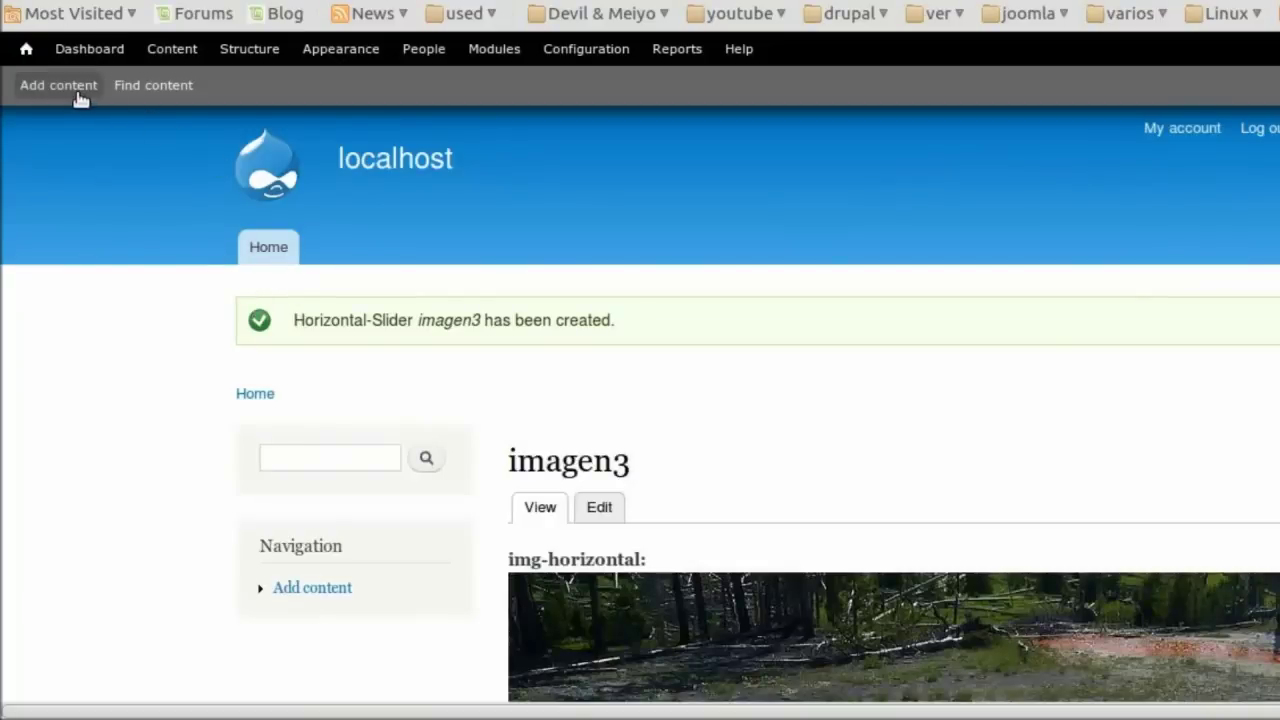
left_click(75, 89)
Create Horizontal-Slider item imagen4 with death-valley-sand-dunes.jpg uploaded and save it.
left_click(192, 392)
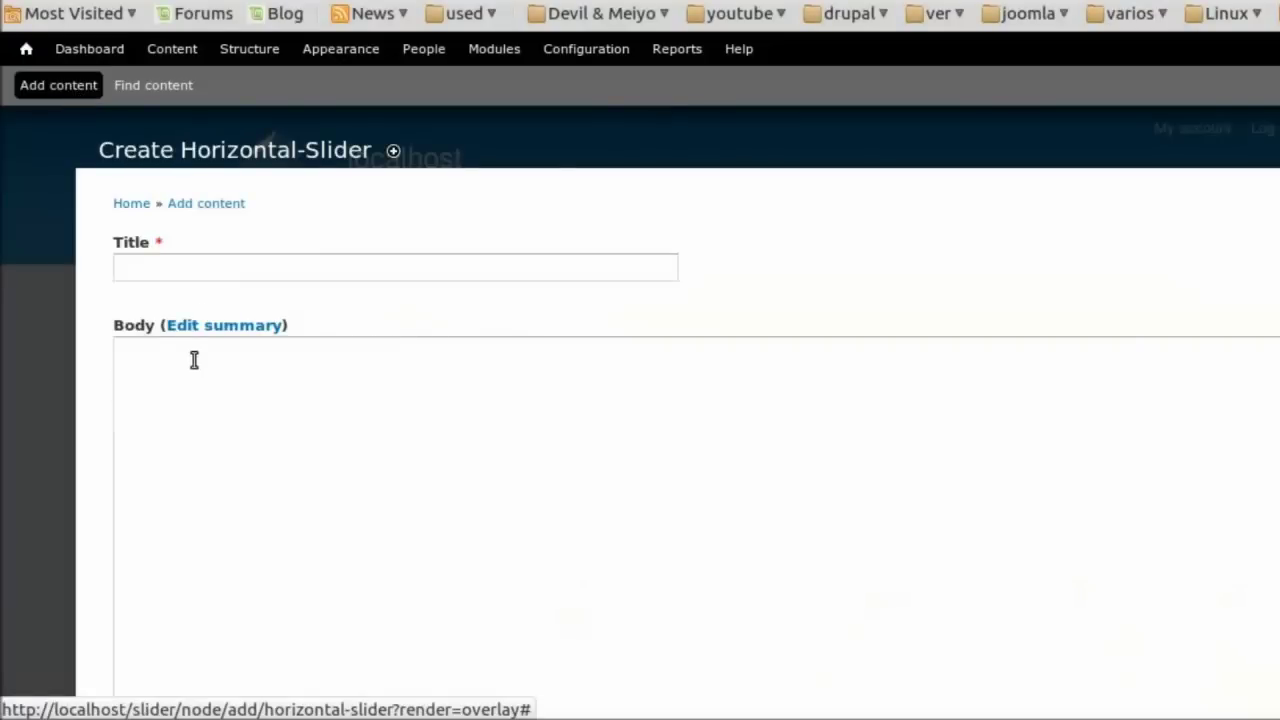
left_click(206, 271)
type("imagen")
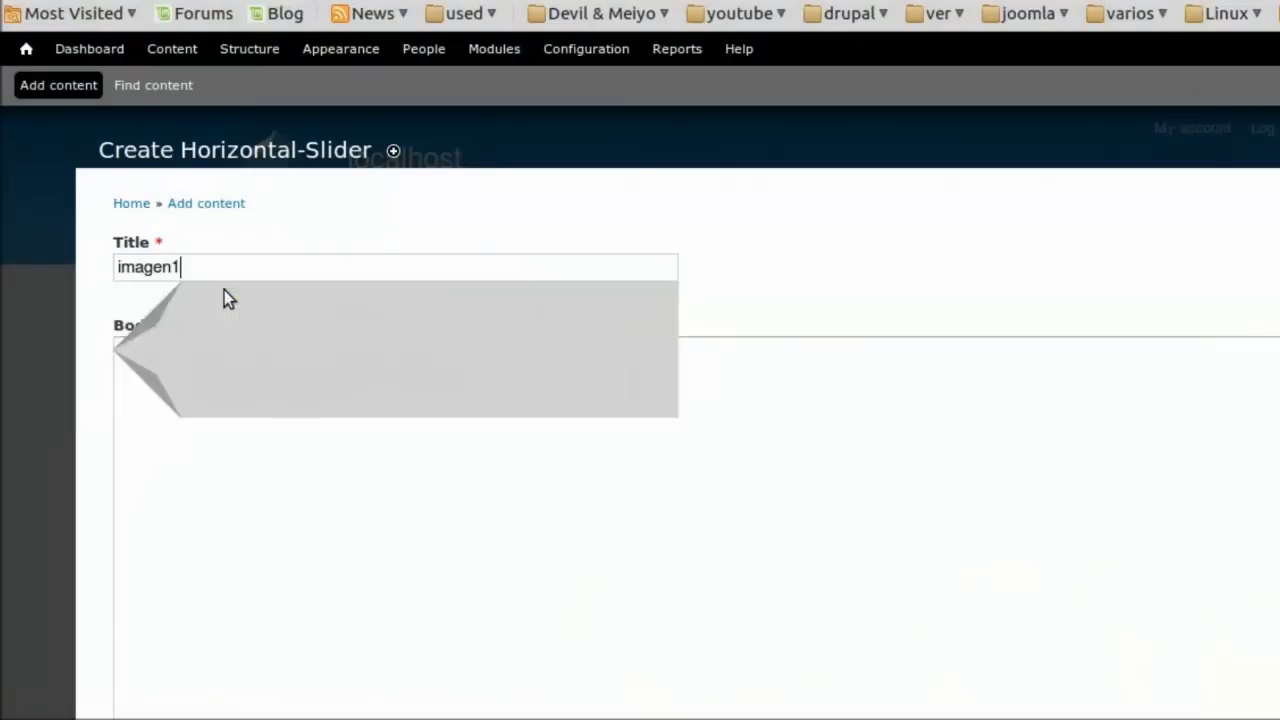
left_click(224, 294)
scroll(474, 589, "down", 5)
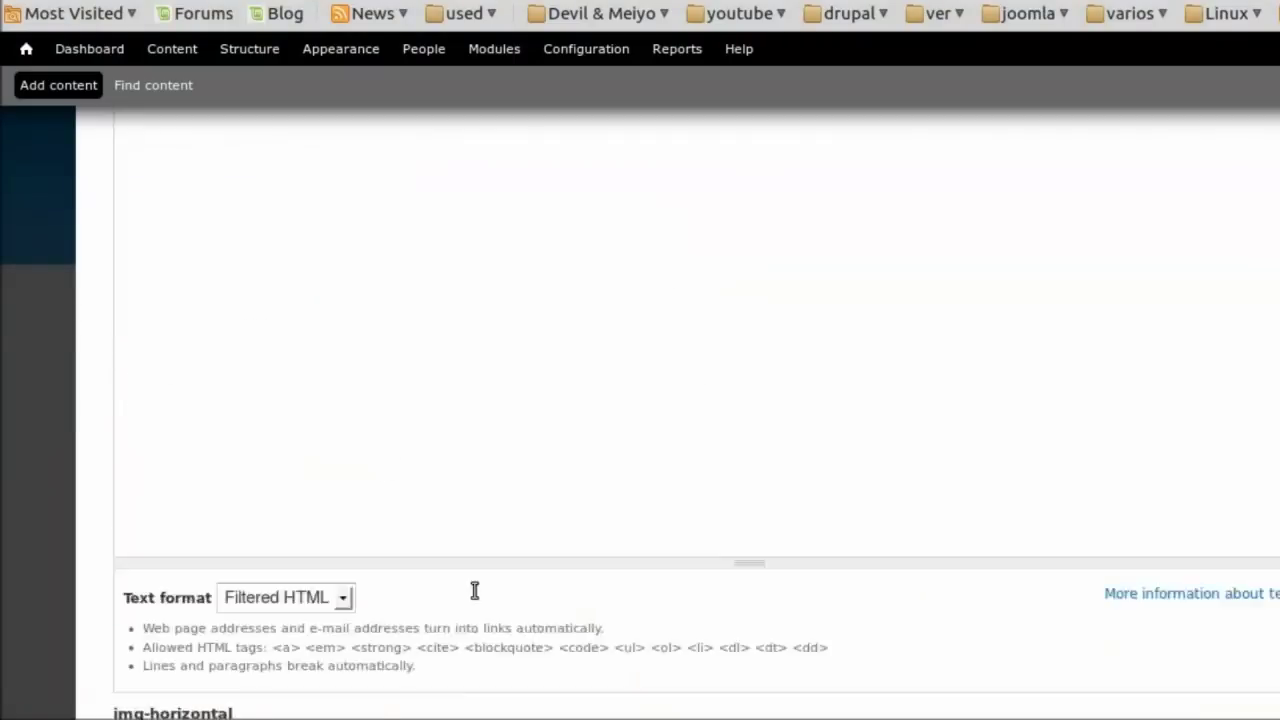
left_click(455, 490)
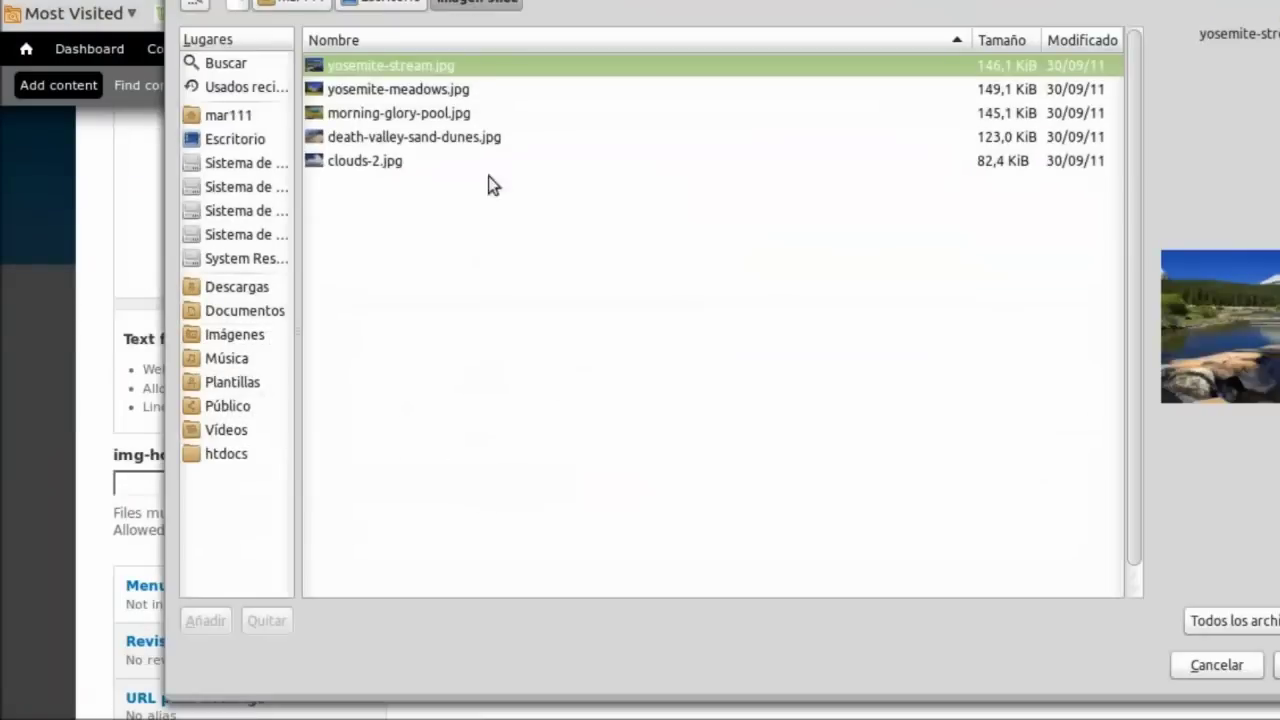
left_click(494, 141)
key("Return")
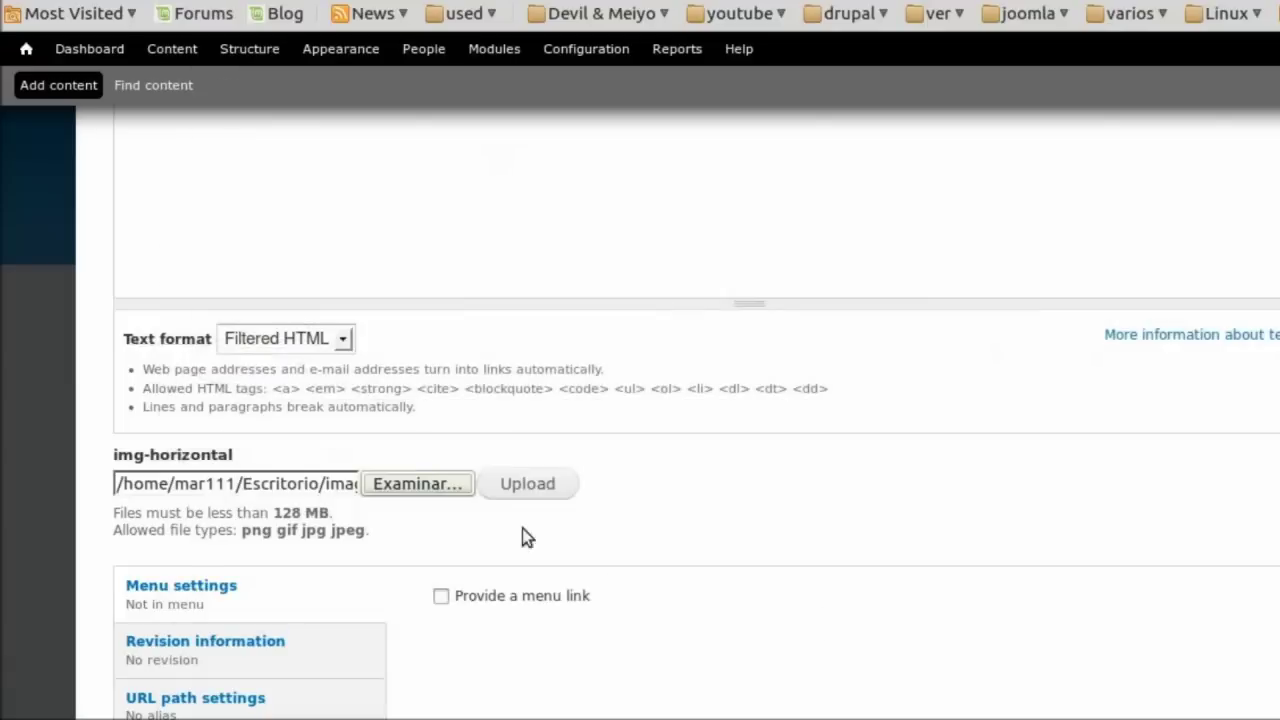
left_click(522, 488)
scroll(517, 489, "down", 6)
left_click(185, 614)
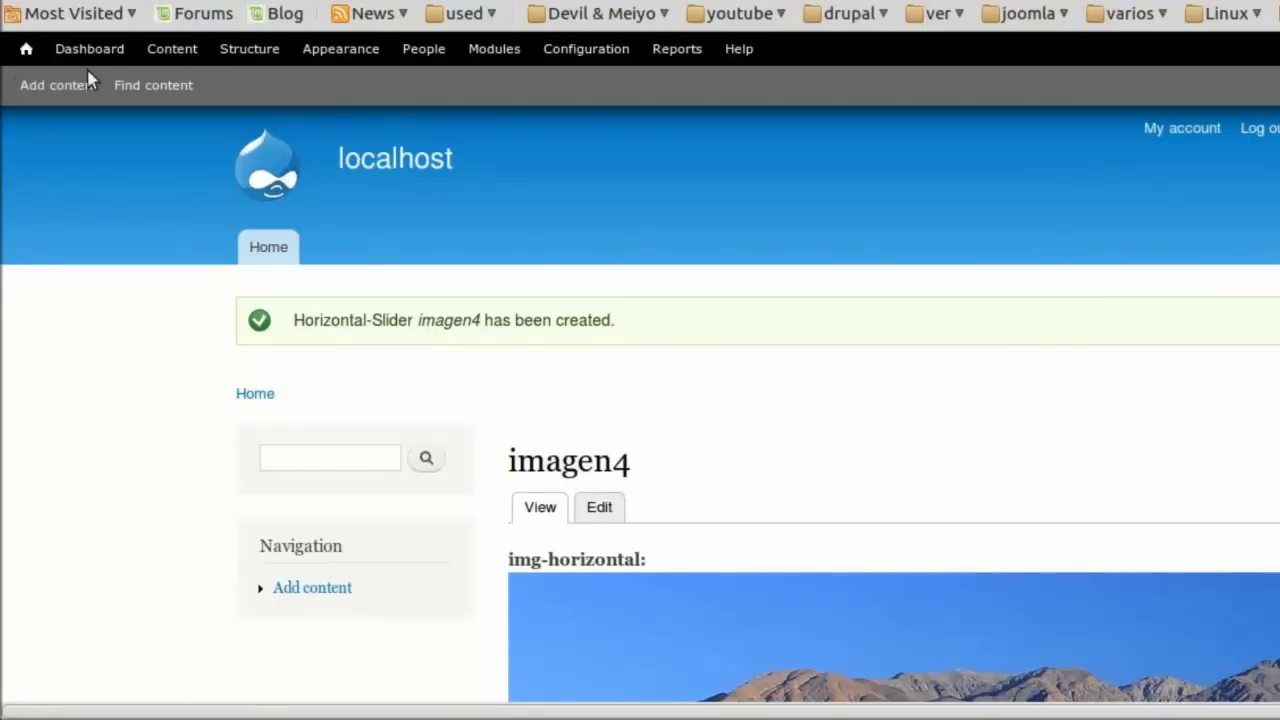
Fill in a fifth Horizontal-Slider item titled imagen5 with clouds-2.jpg as its image.
left_click(86, 85)
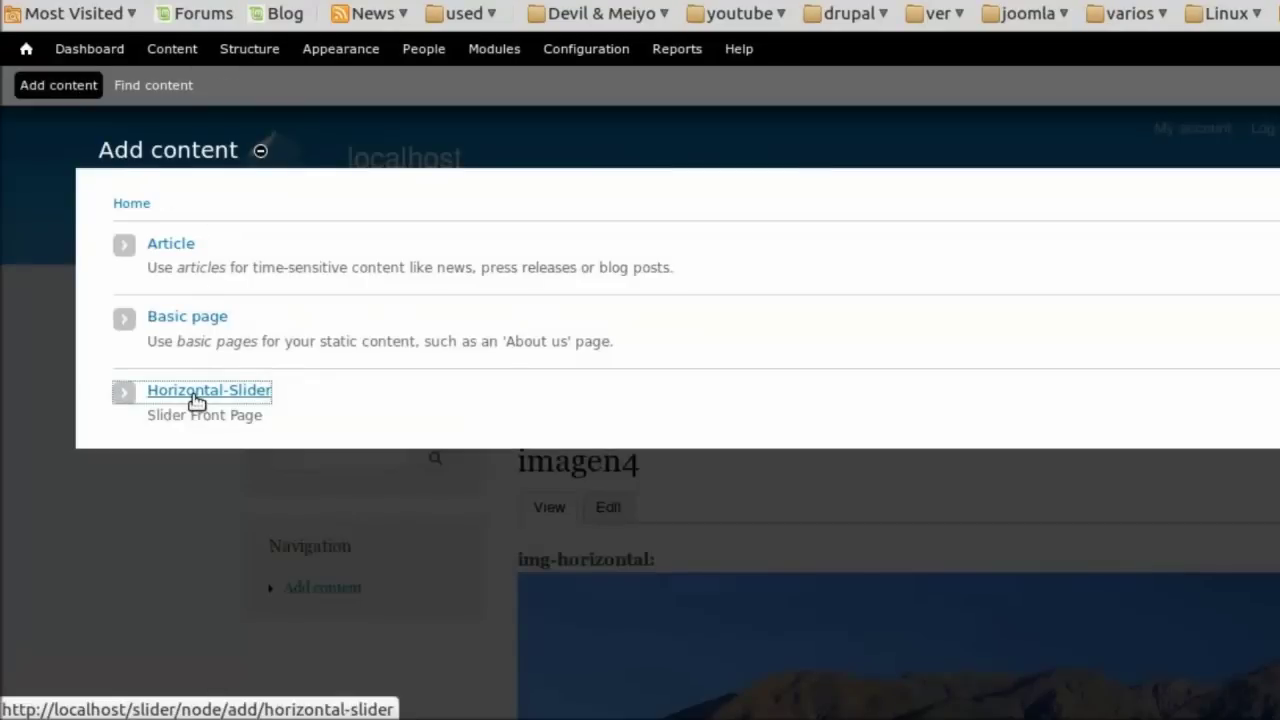
left_click(195, 392)
left_click(183, 272)
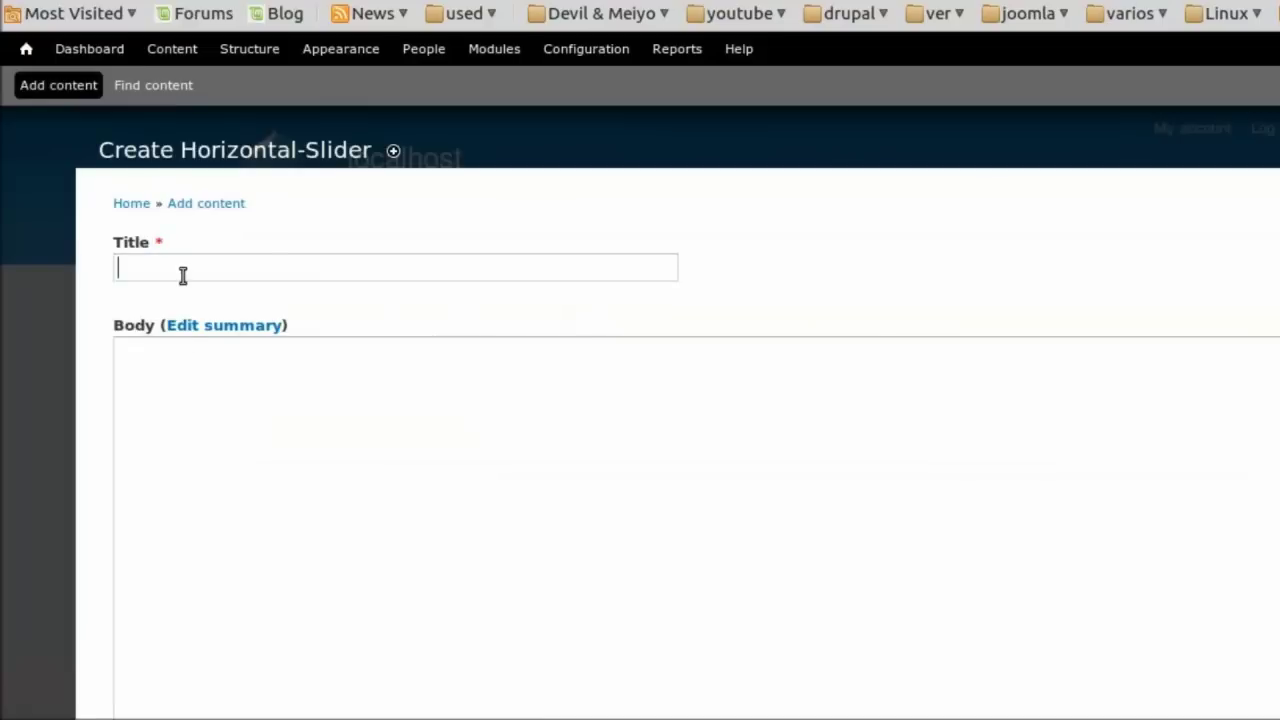
type("Im")
key("Down")
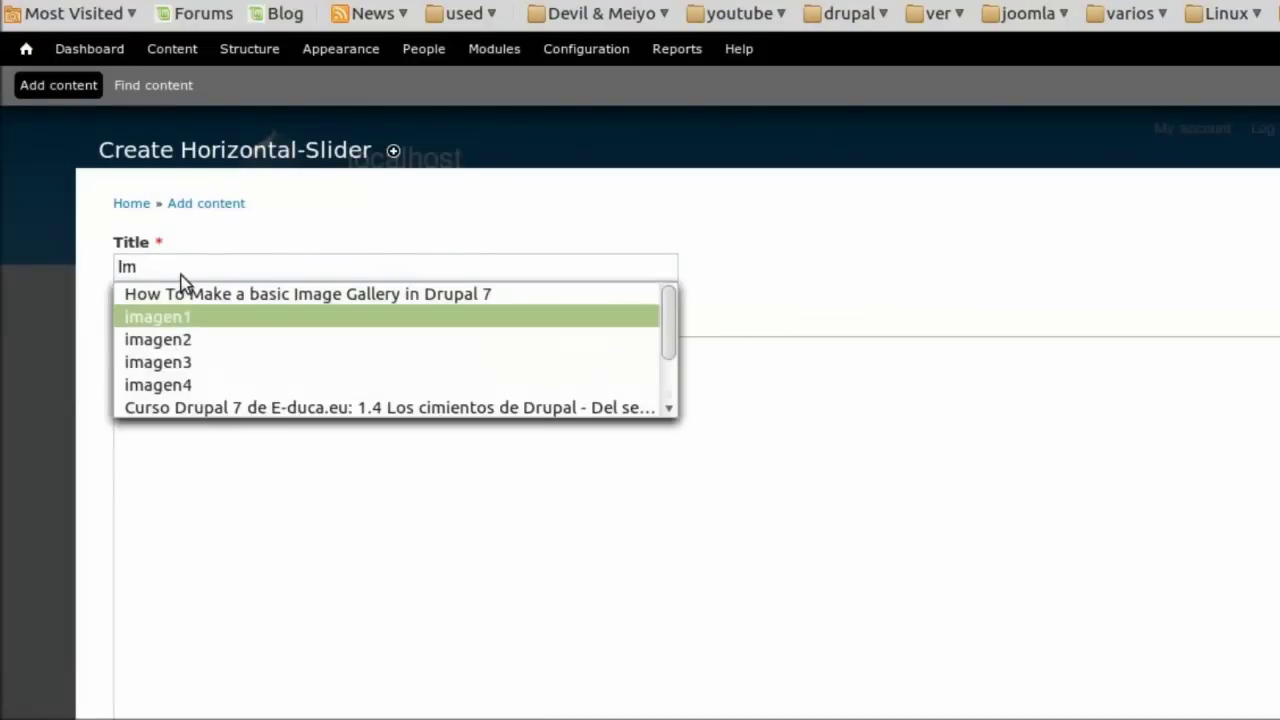
key("Return")
key("BackSpace")
type("5")
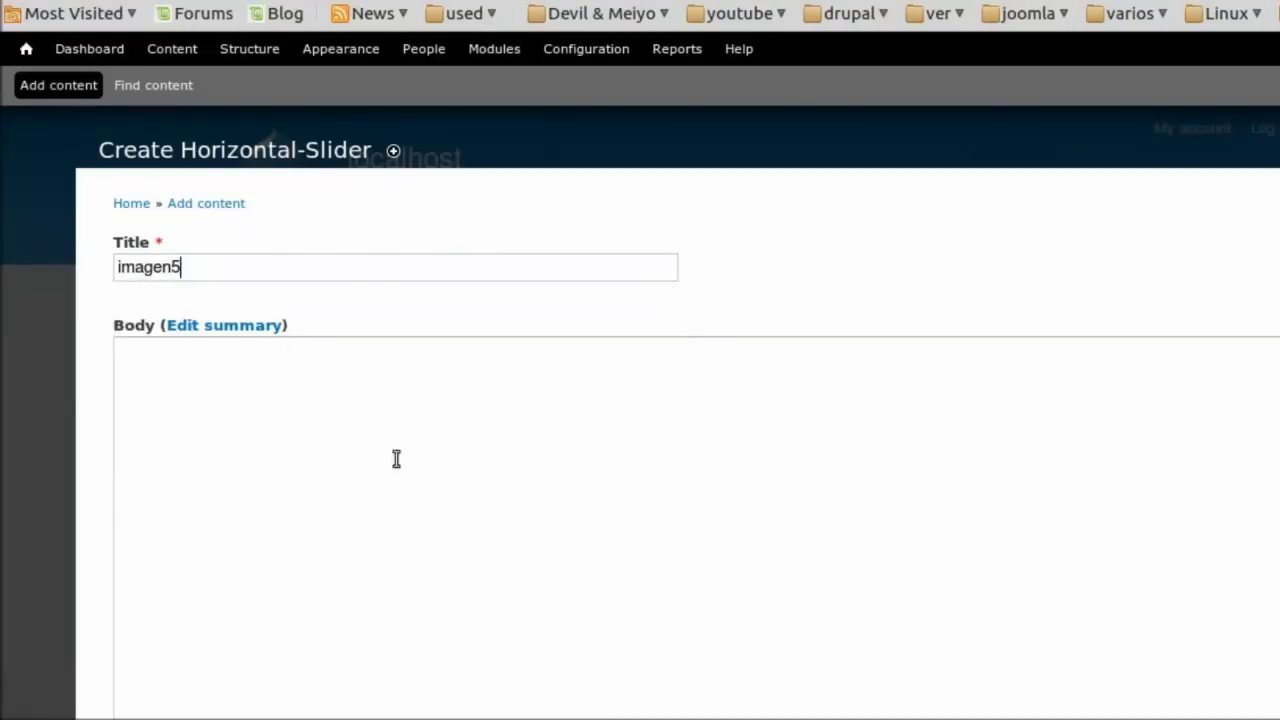
scroll(396, 459, "down", 5)
left_click(423, 489)
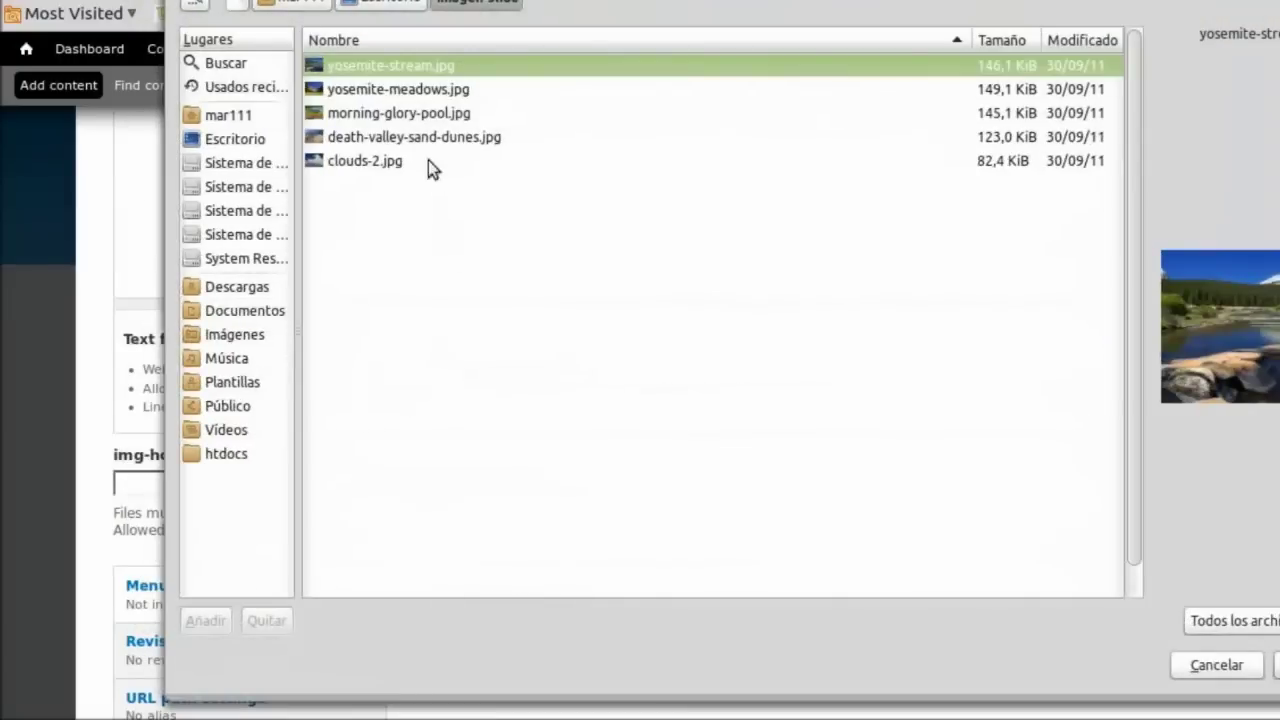
left_click(387, 162)
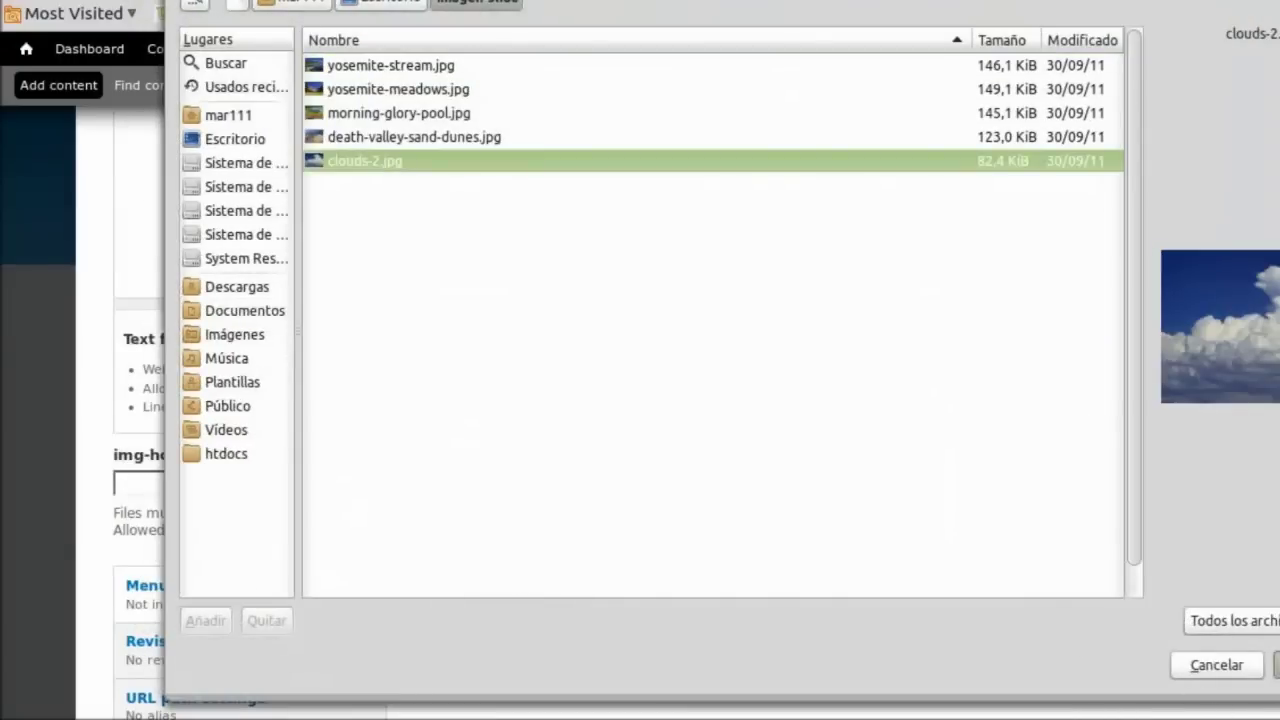
key("Return")
scroll(650, 540, "down", 3)
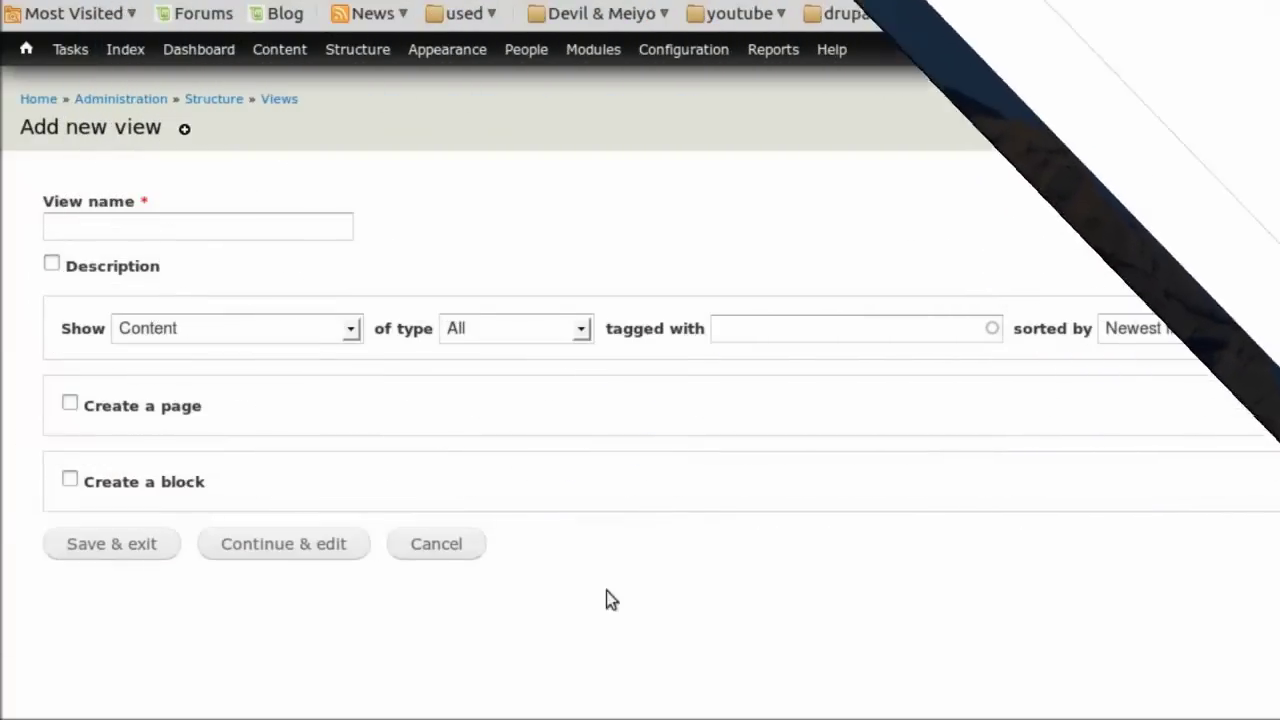
Name the view 'Horizontal Slider Views' and limit it to Horizontal Slider content.
left_click(195, 222)
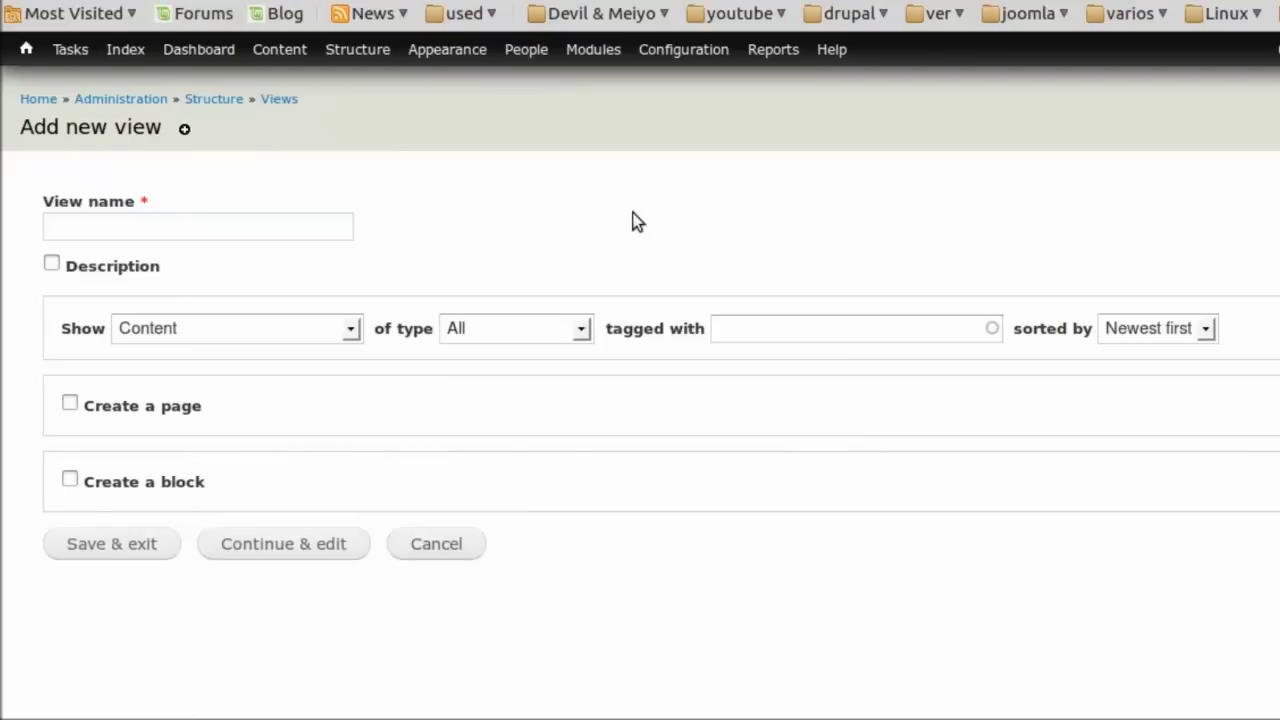
type("Ho")
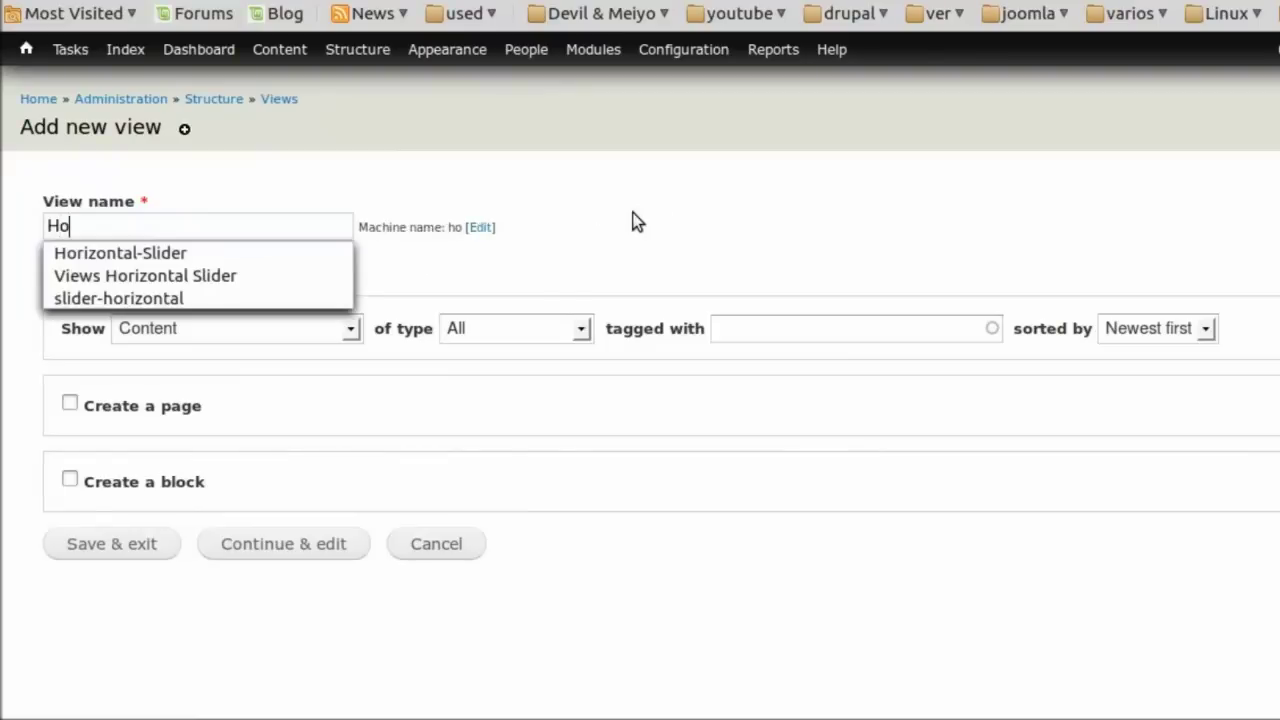
type("rizonta")
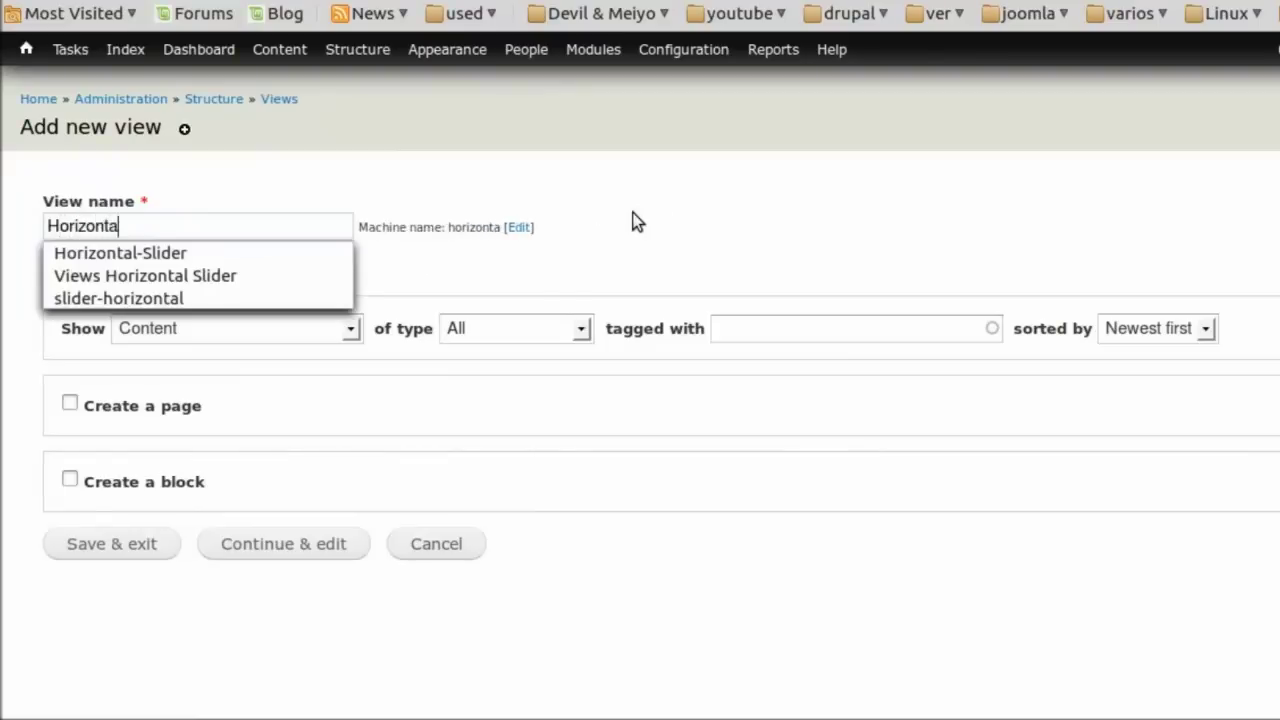
type("l Sl")
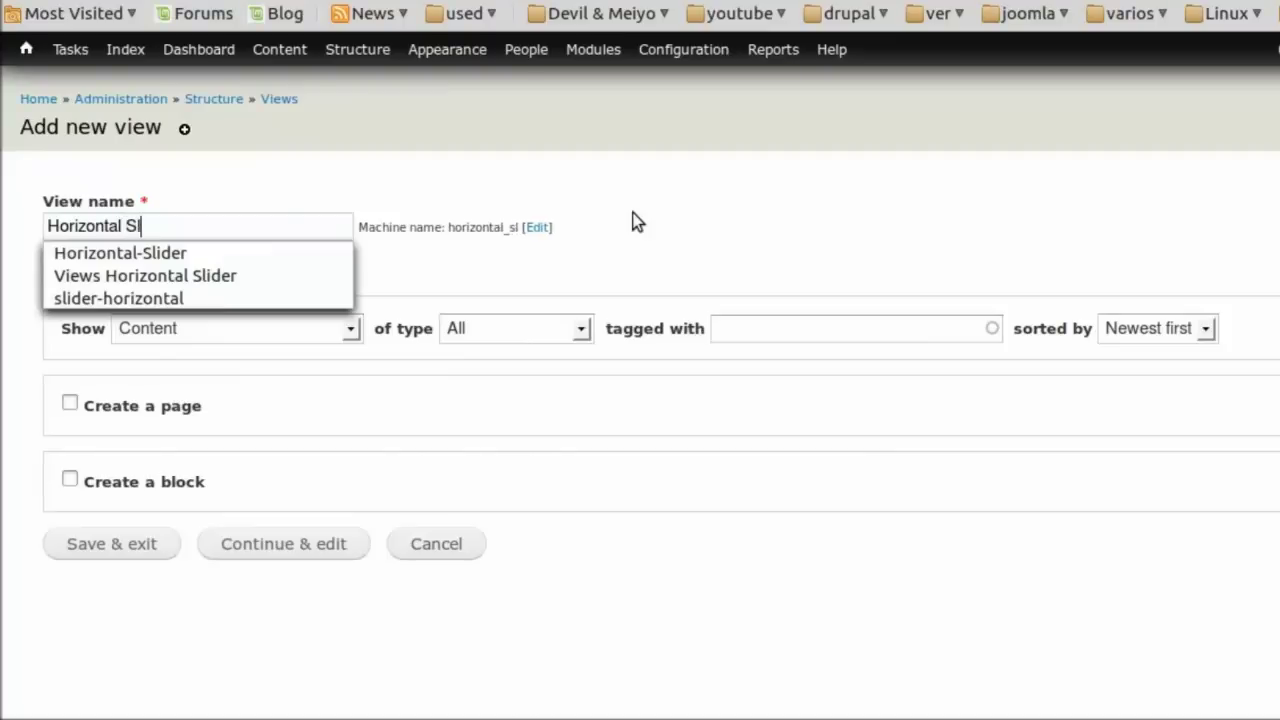
type("ider Views")
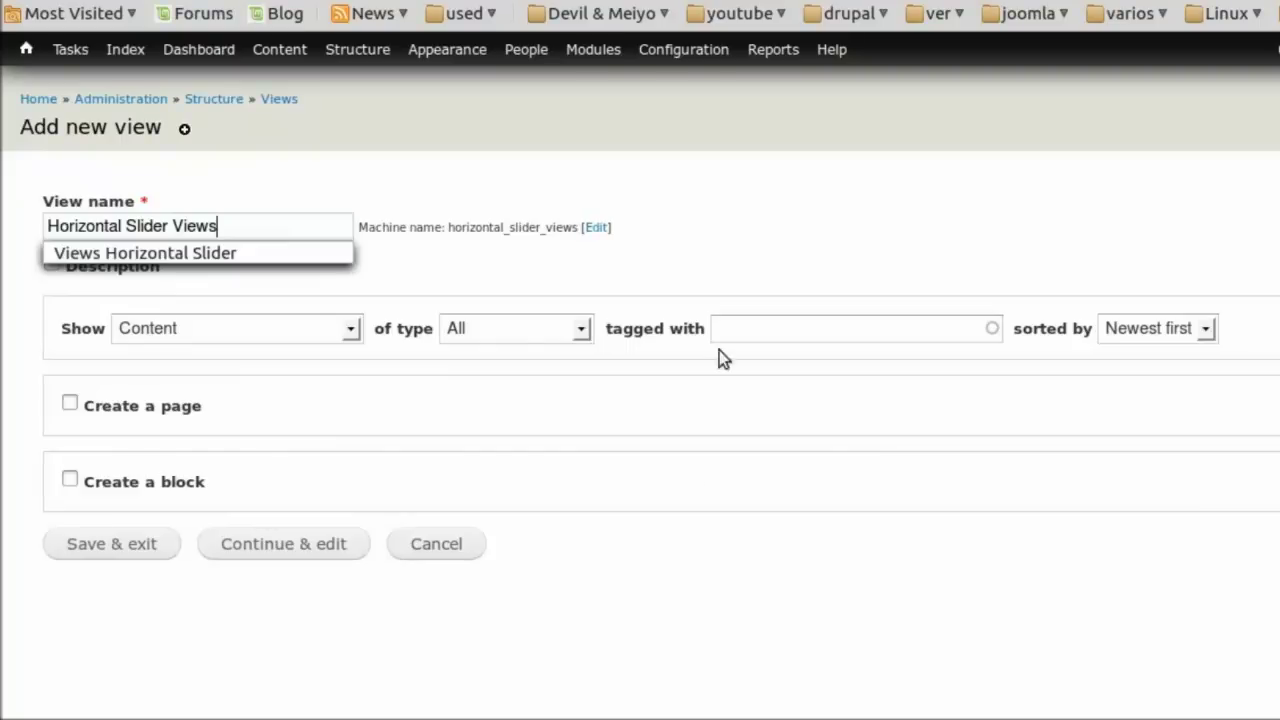
left_click(689, 470)
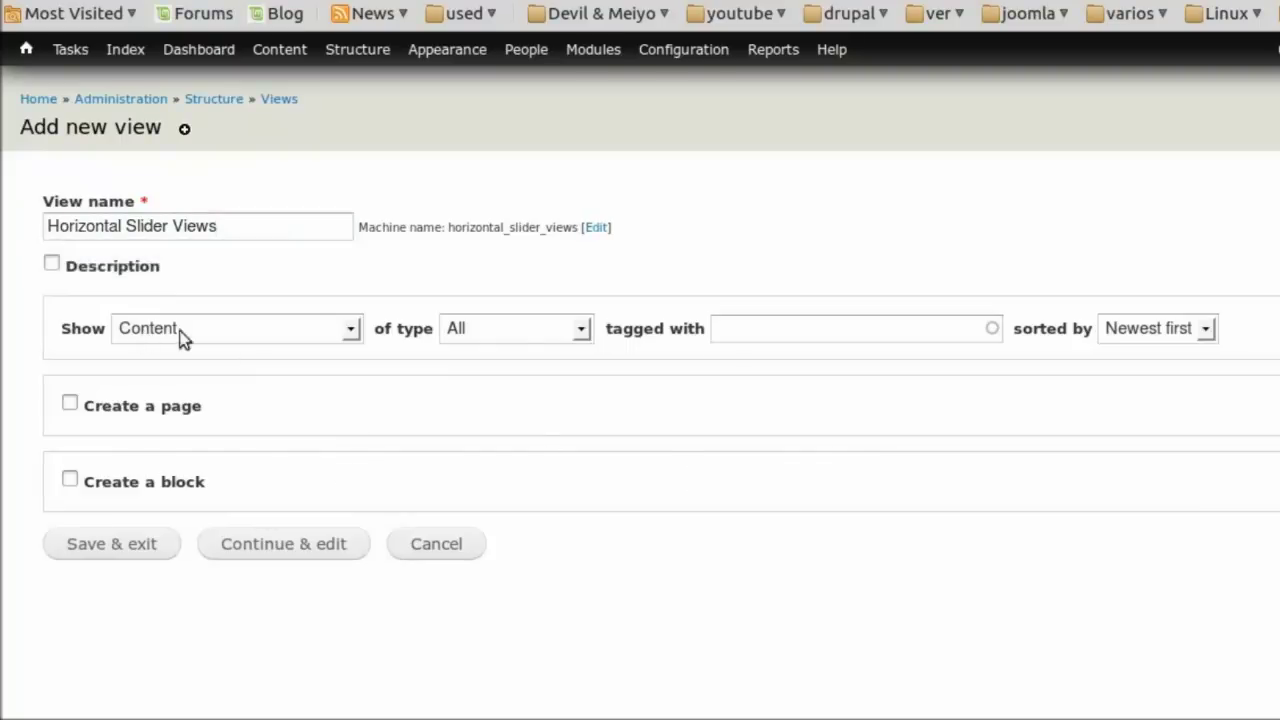
left_click(517, 334)
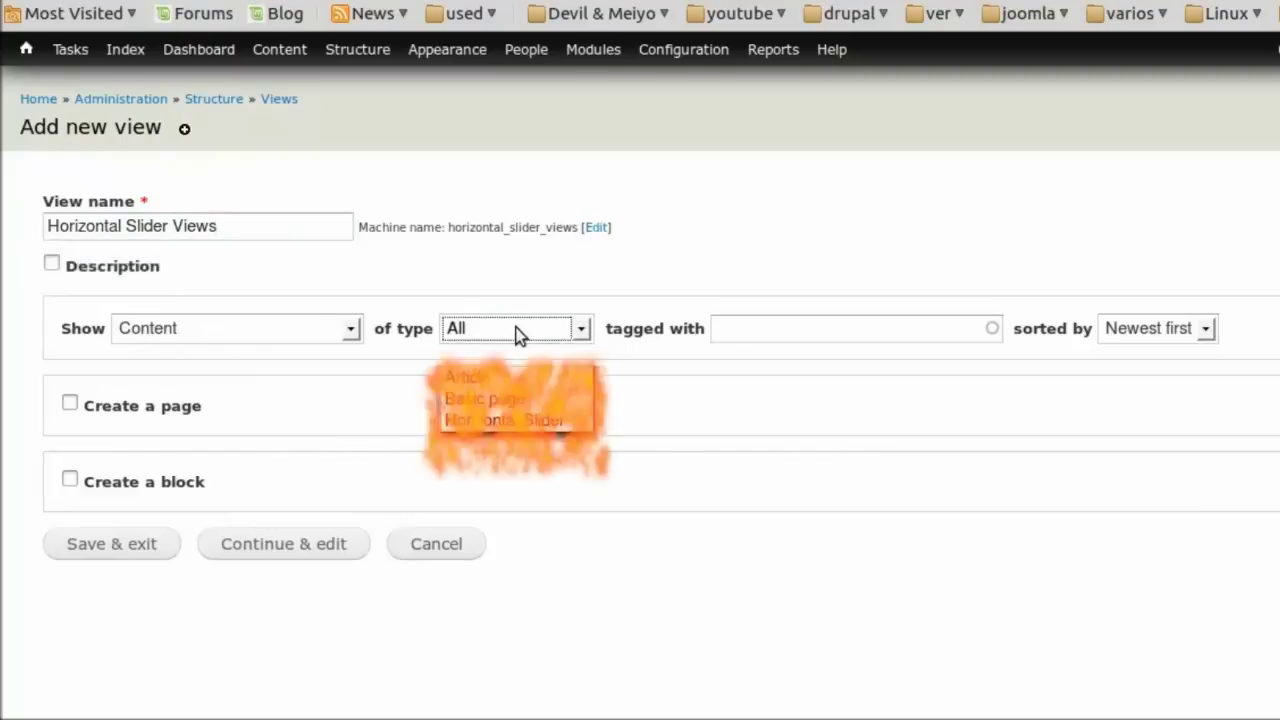
left_click(509, 422)
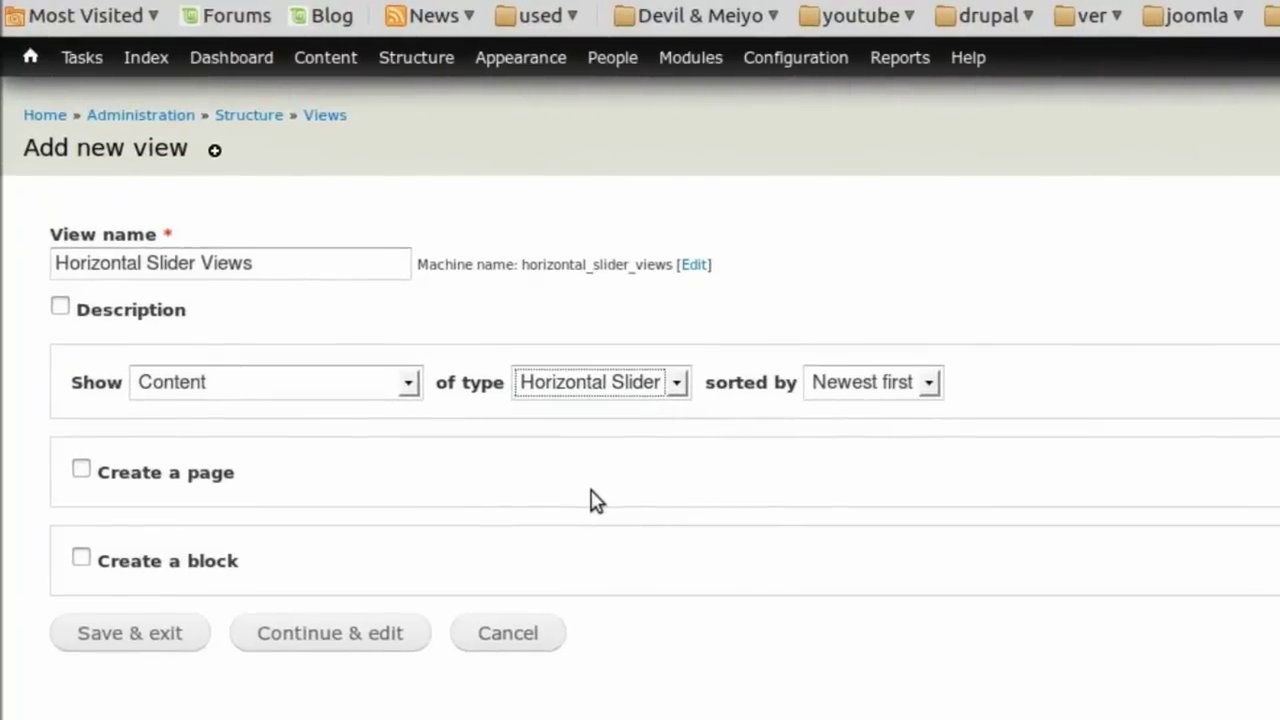
Add a block display in Horizontal Slider format of fields and continue to edit the view.
left_click(81, 560)
scroll(1086, 623, "down", 3)
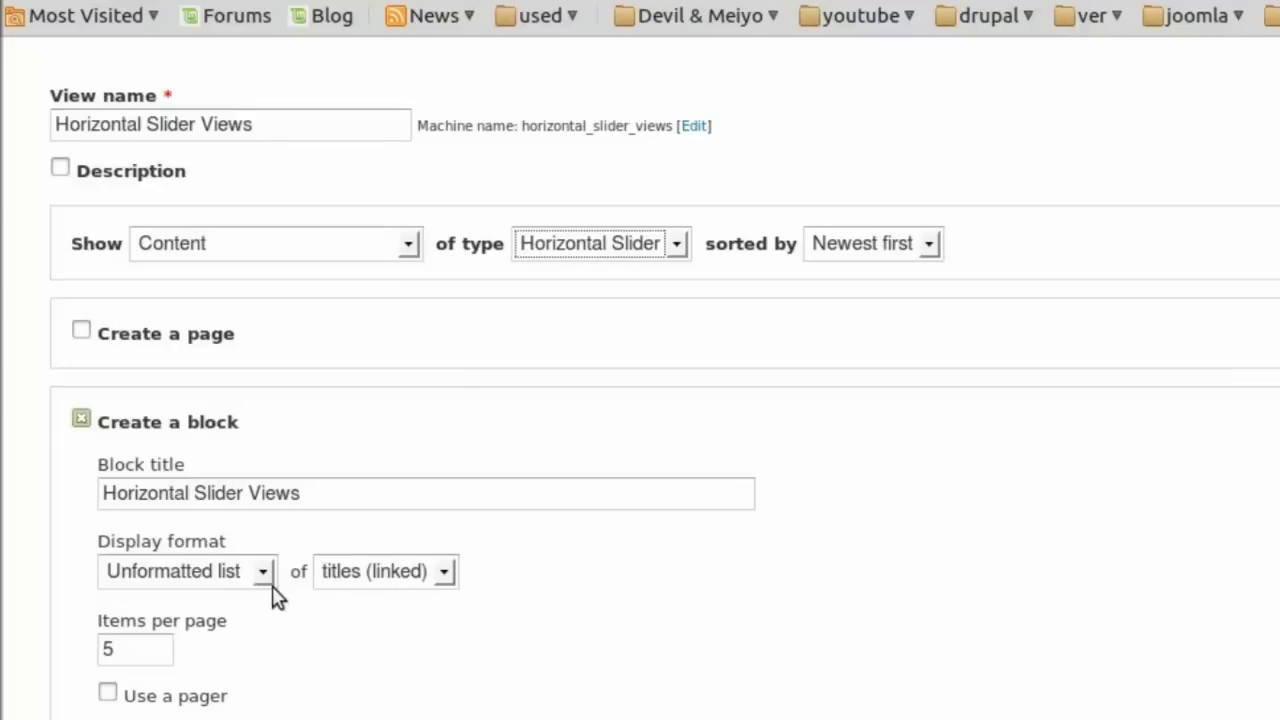
left_click(266, 571)
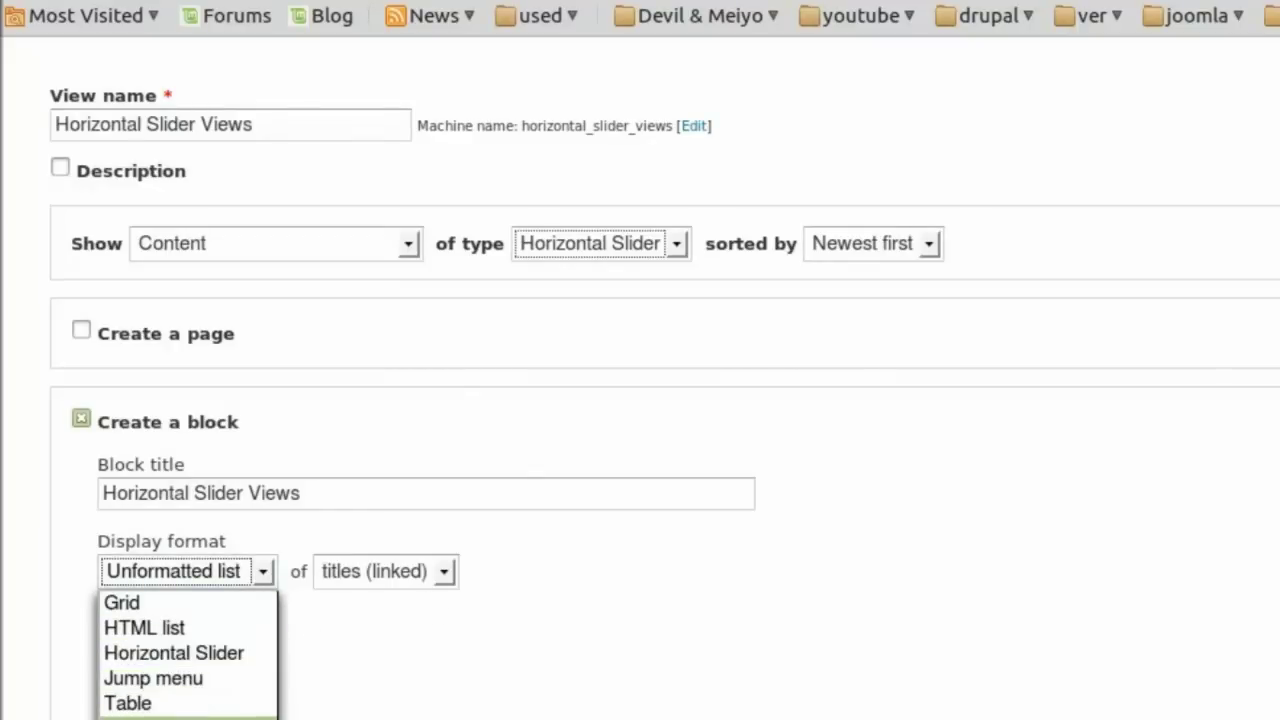
left_click(251, 653)
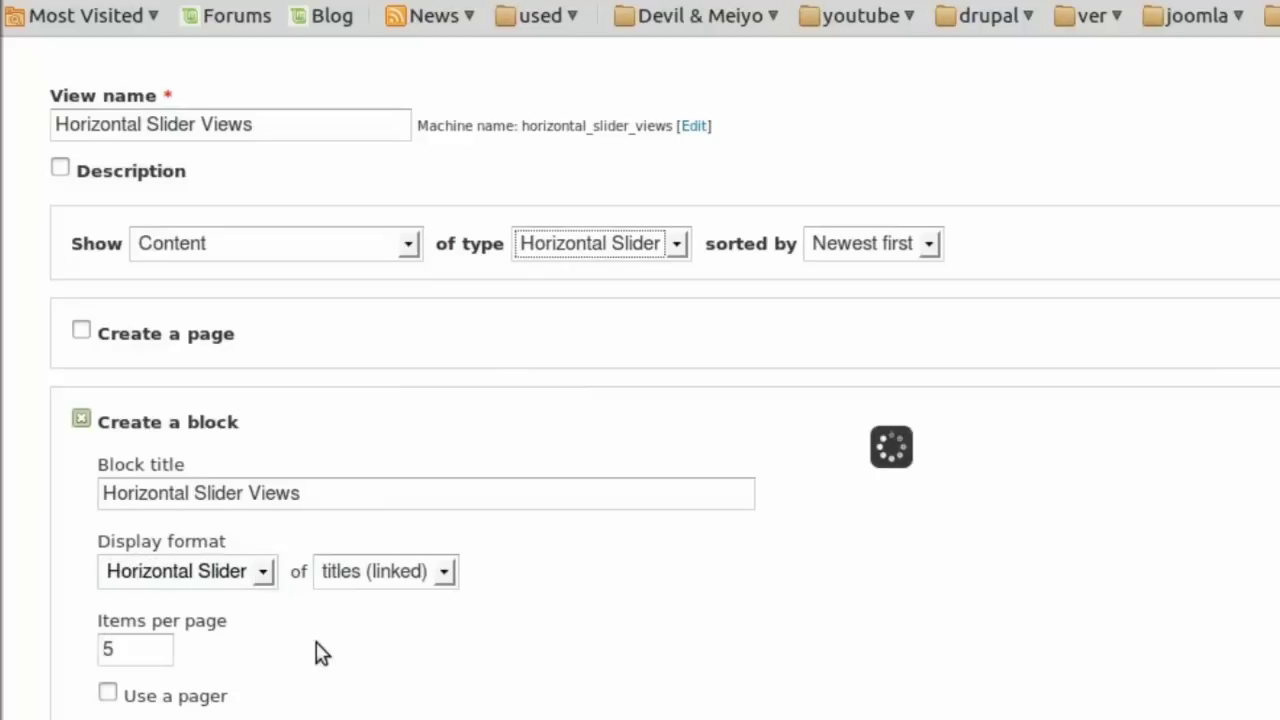
left_click(443, 572)
left_click(420, 704)
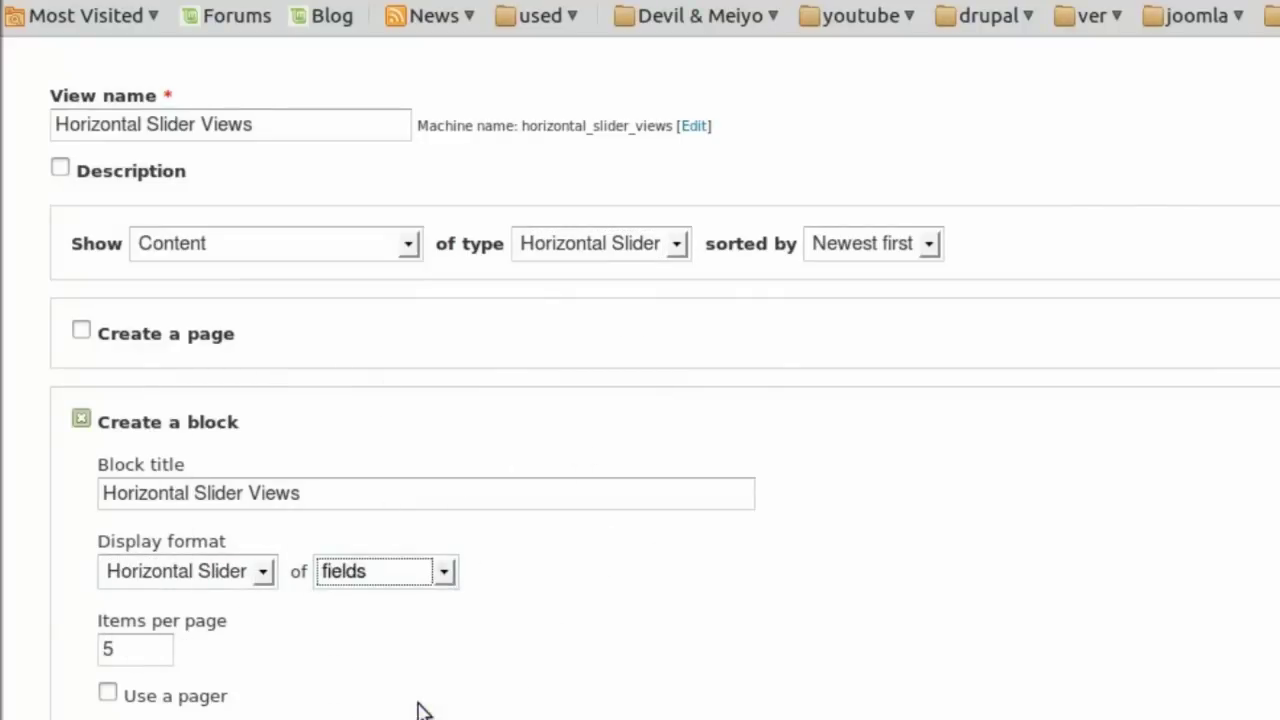
scroll(366, 697, "down", 2)
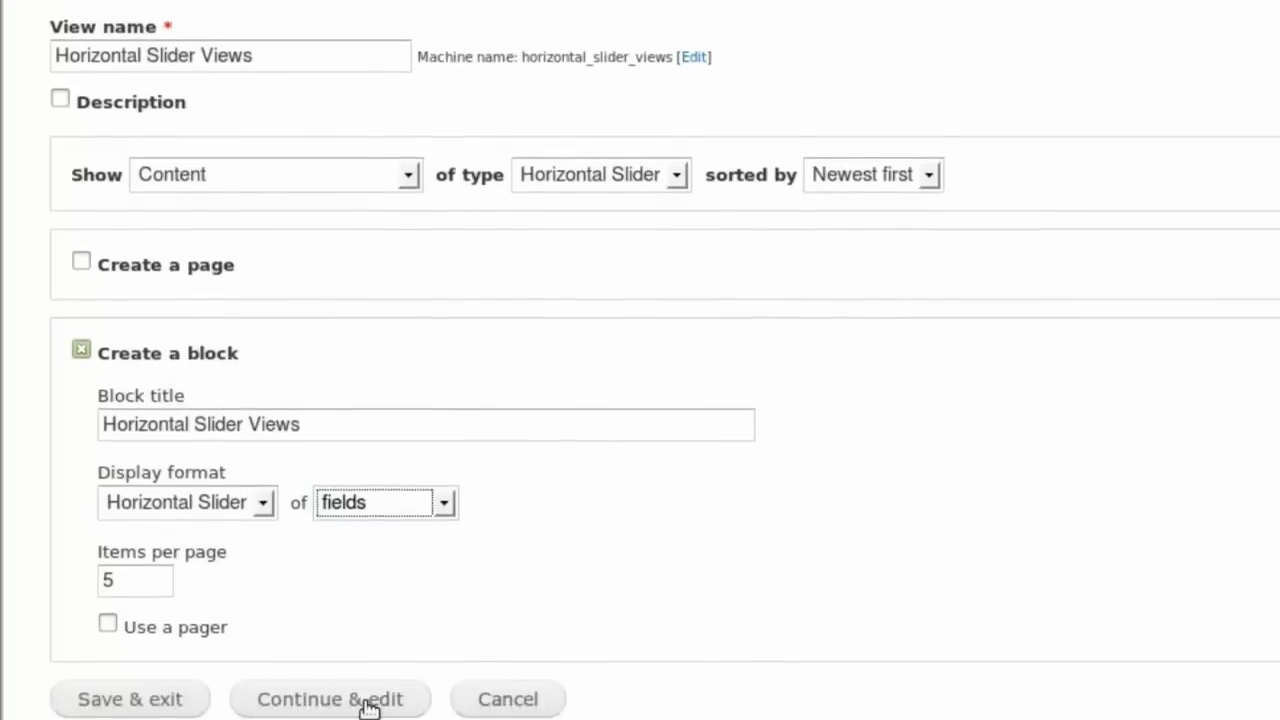
left_click(369, 677)
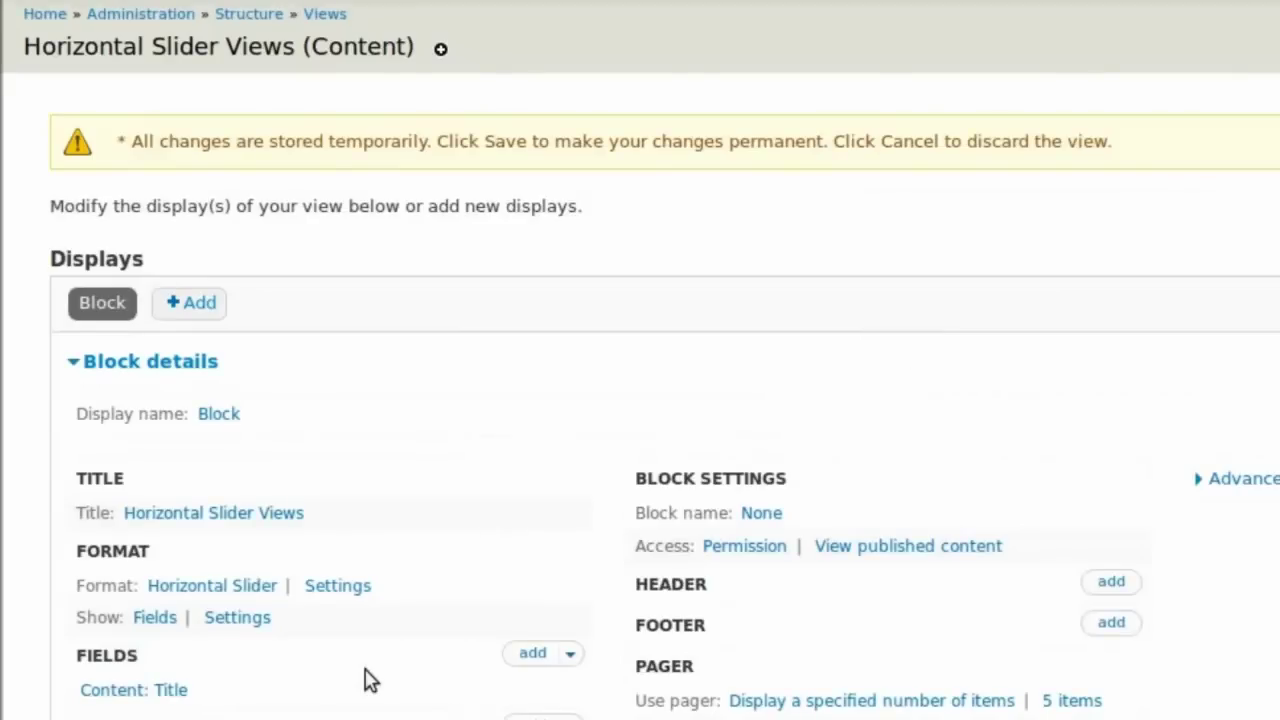
Select Content: Body and Content: img-slider as fields for the view and add them.
scroll(560, 460, "down", 3)
scroll(565, 445, "down", 5)
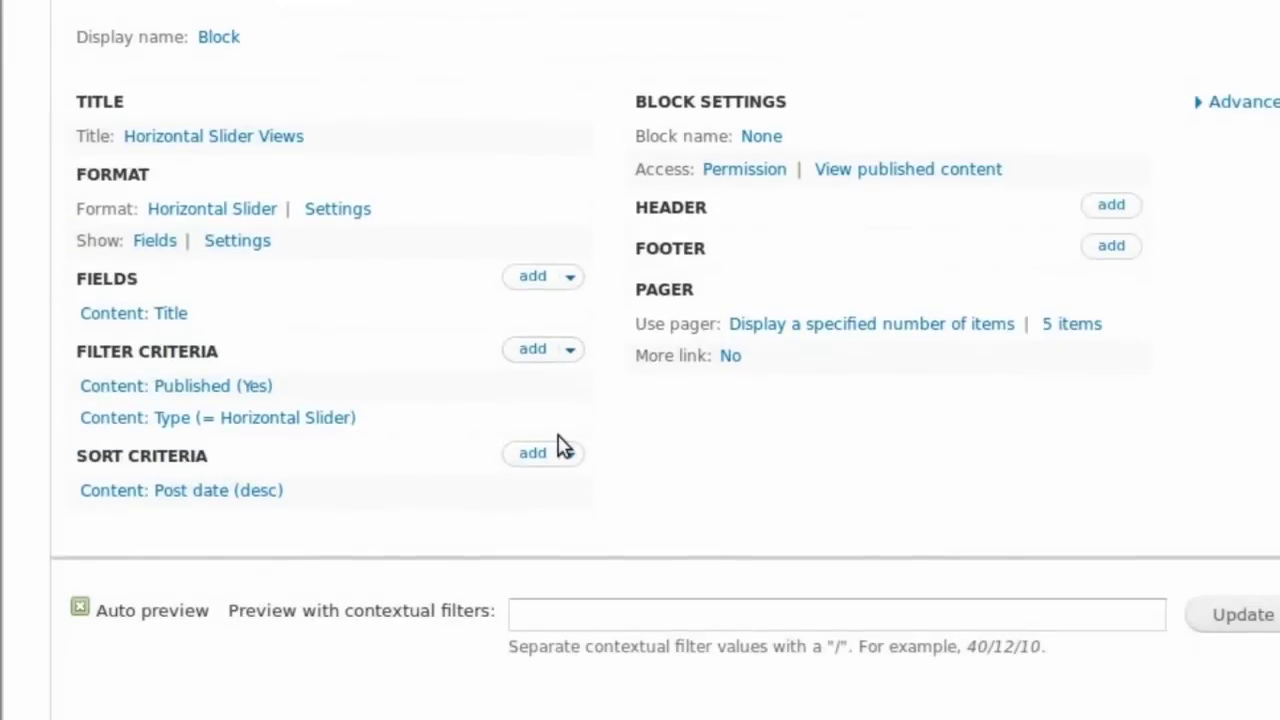
left_click(537, 281)
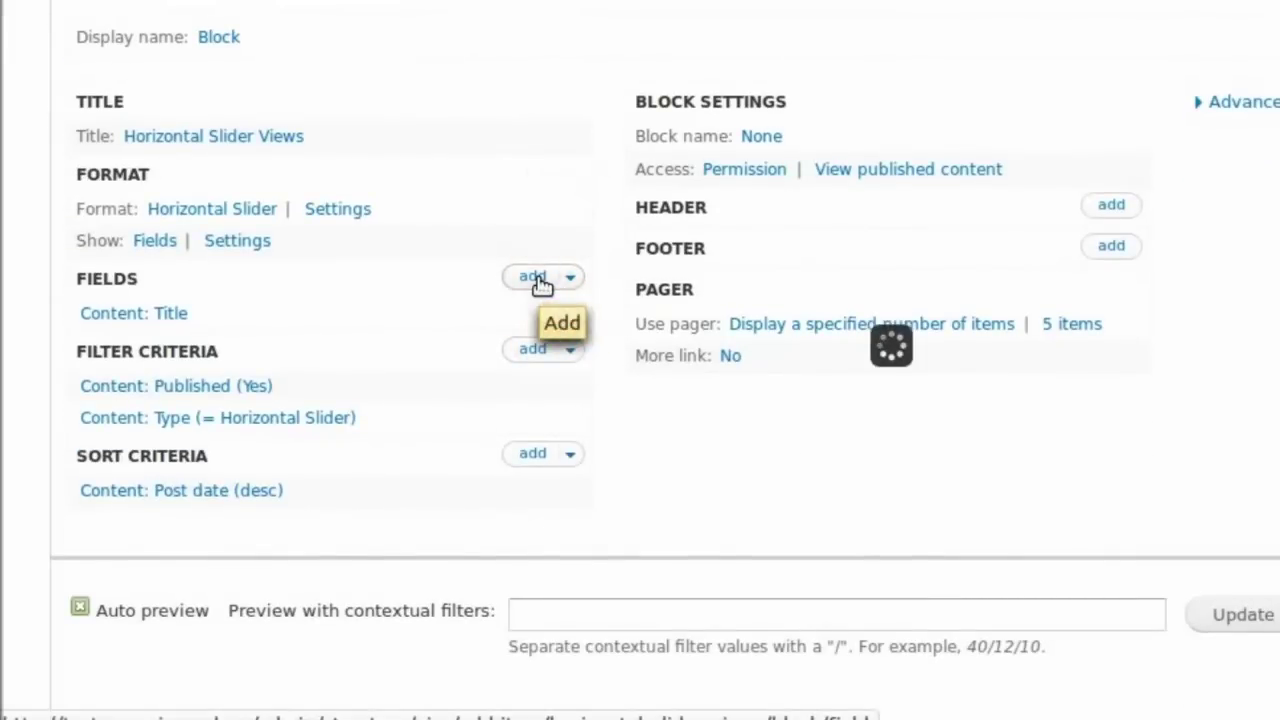
scroll(540, 285, "down", 3)
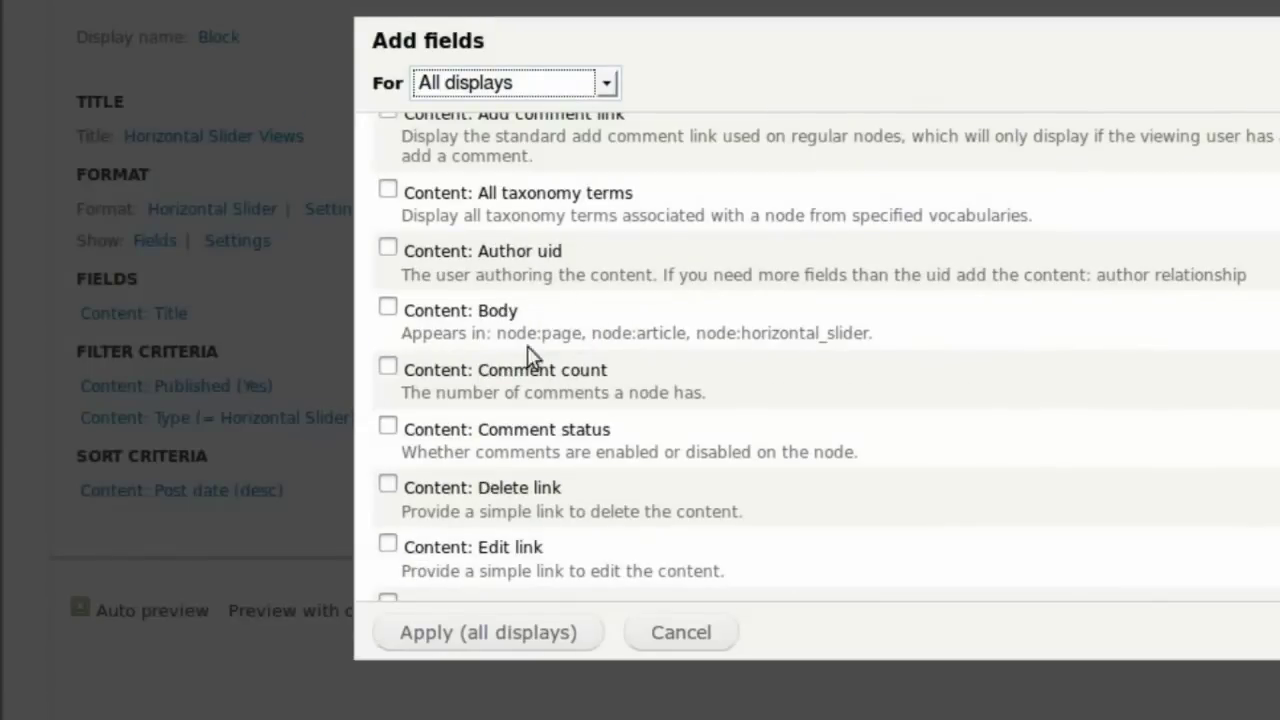
left_click(388, 308)
scroll(908, 426, "down", 6)
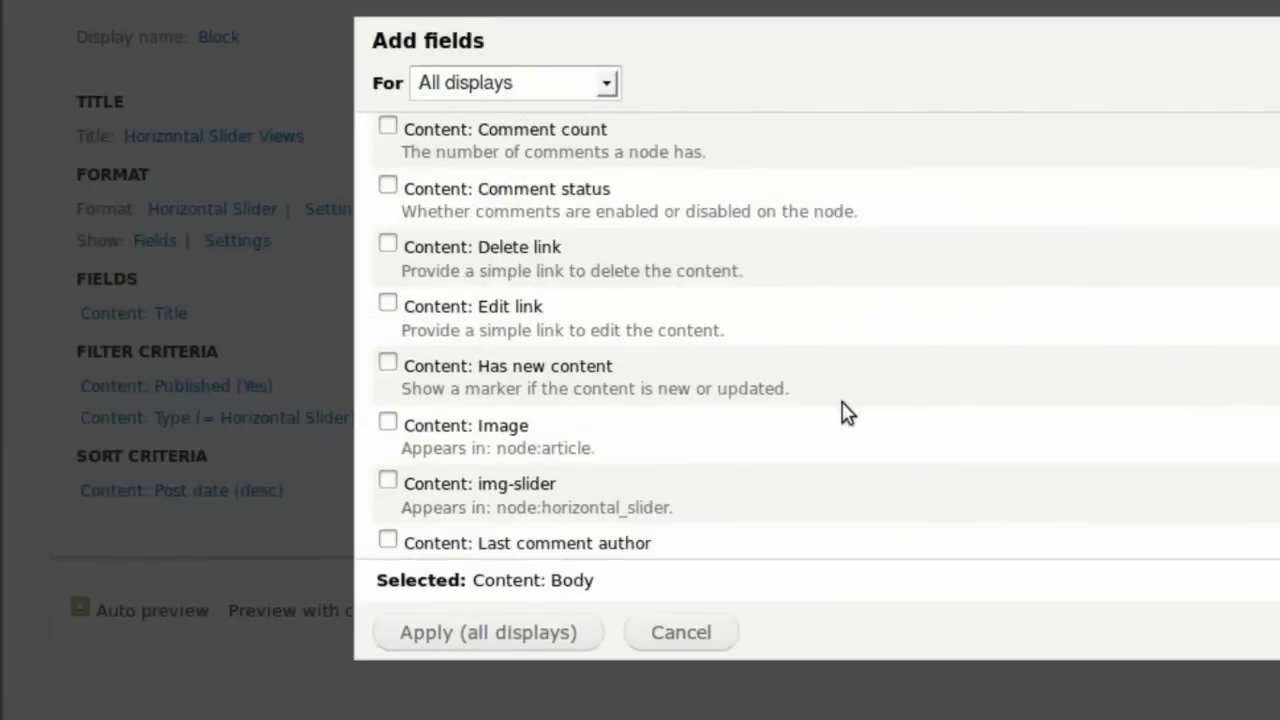
scroll(840, 410, "down", 3)
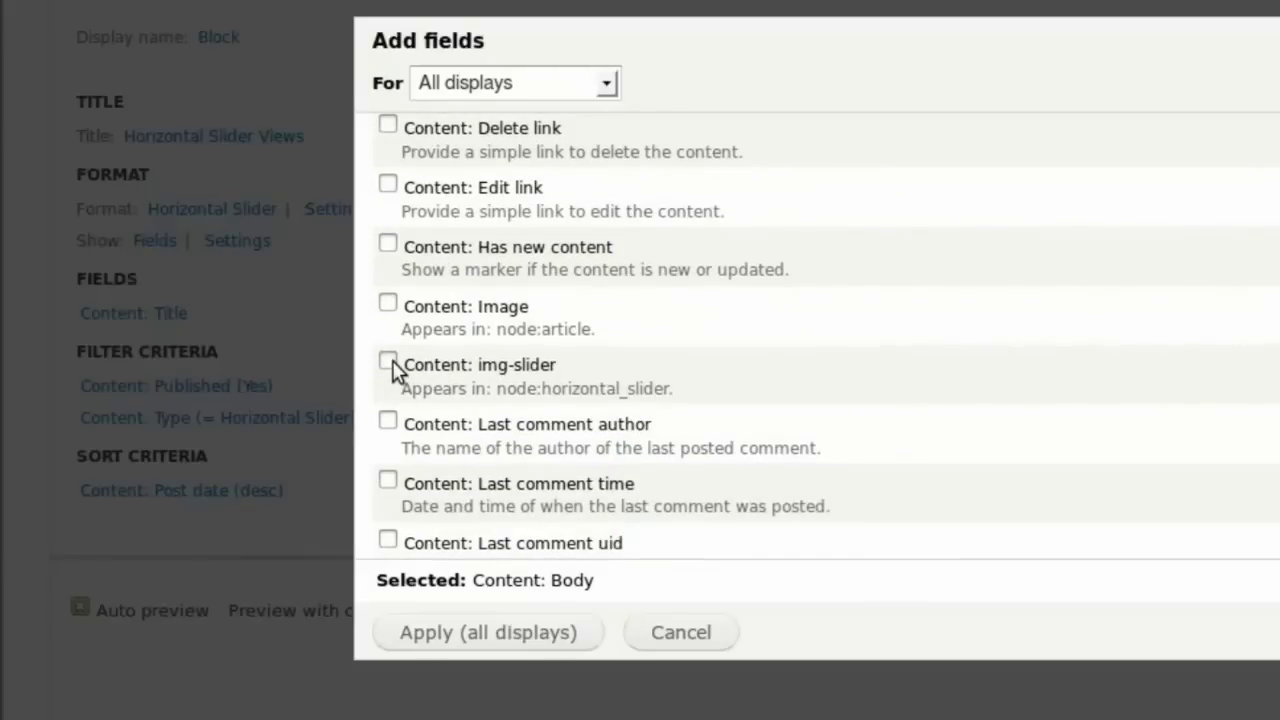
left_click(389, 361)
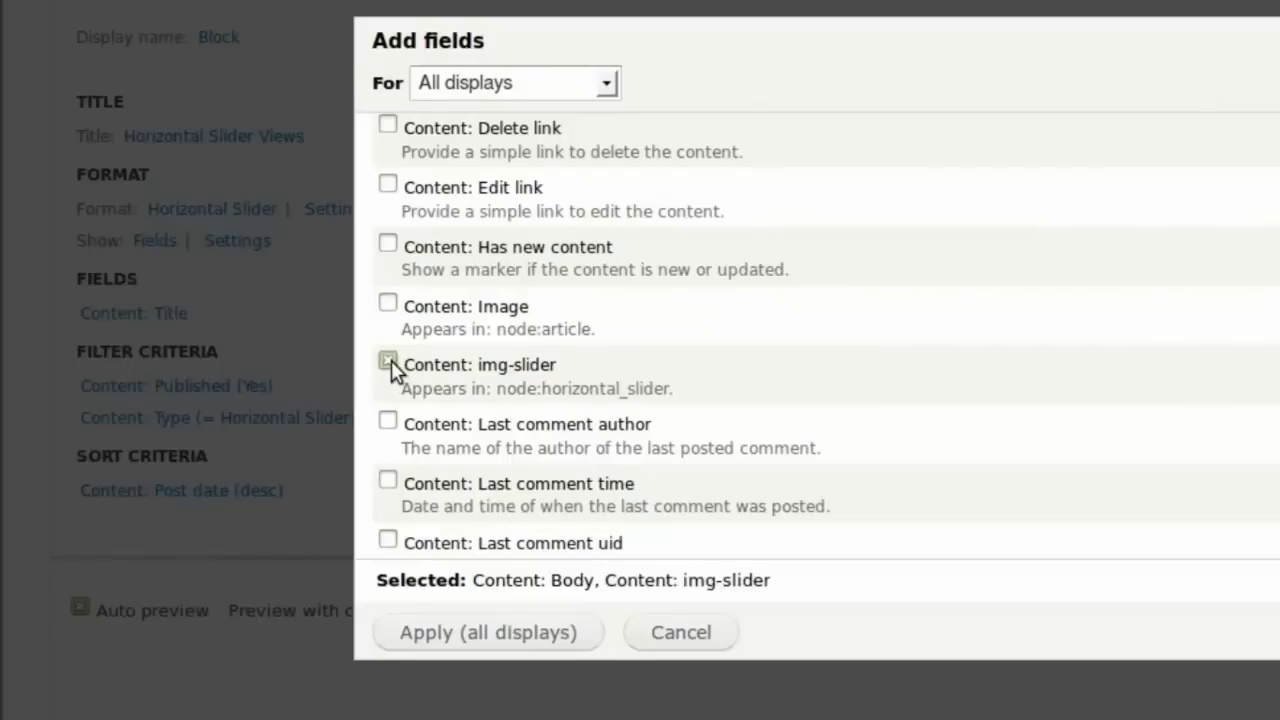
left_click(527, 633)
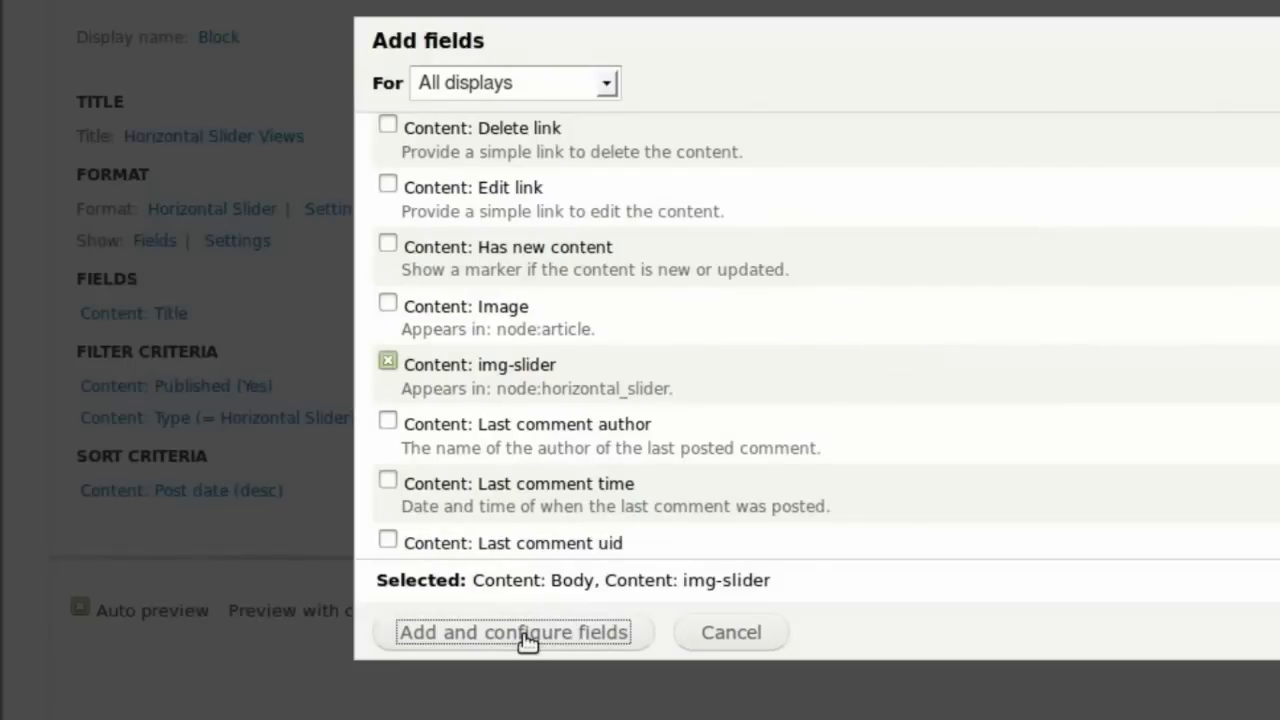
Apply Body and img-slider with no labels, then view the five-slide preview.
left_click(527, 633)
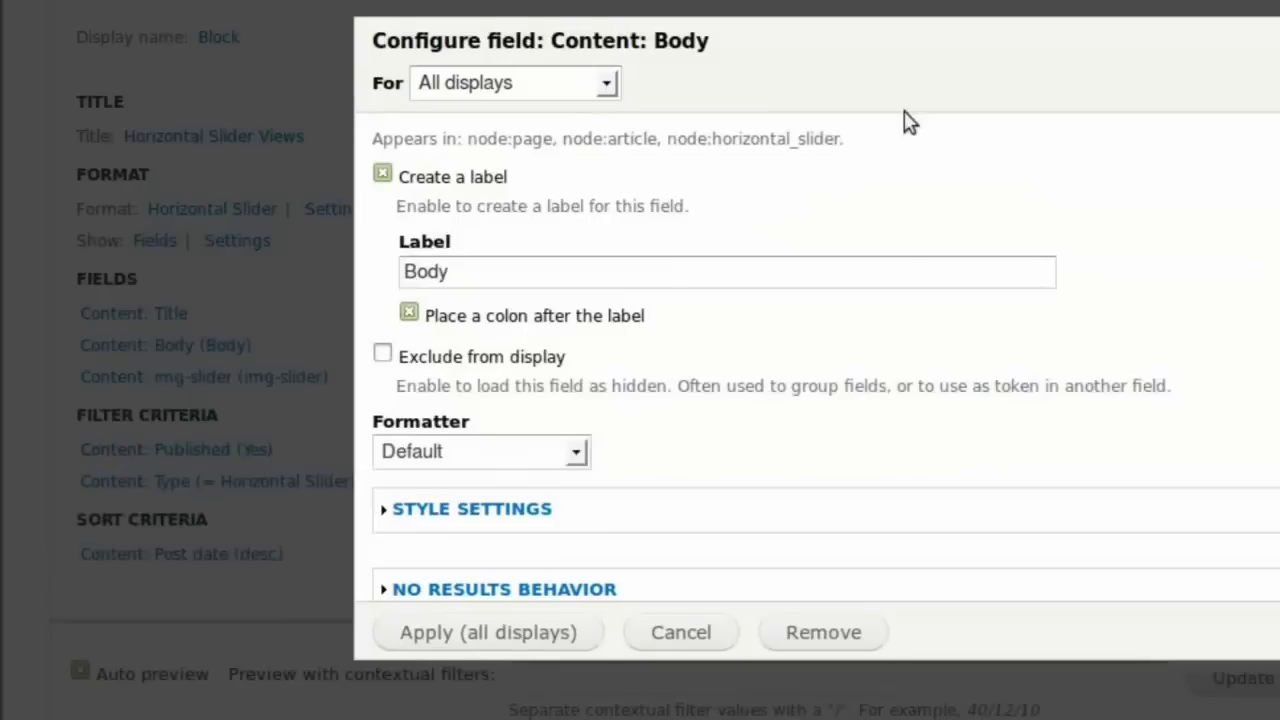
left_click(383, 176)
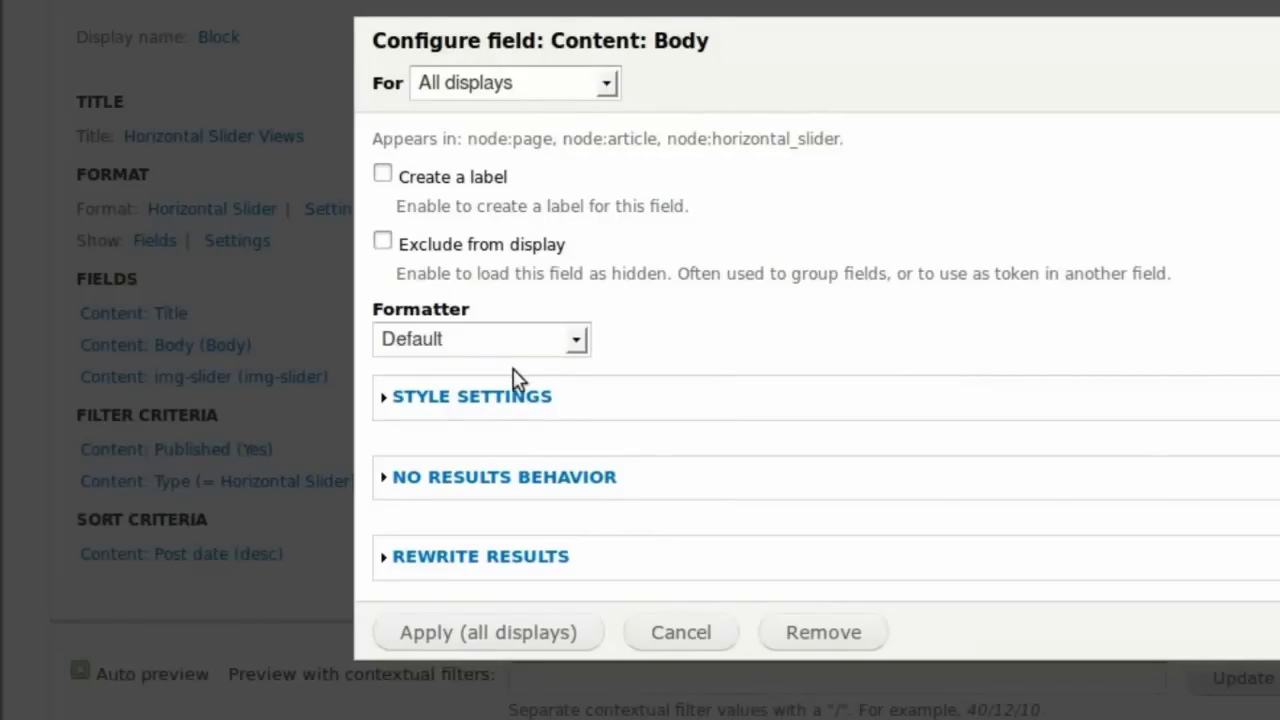
left_click(537, 635)
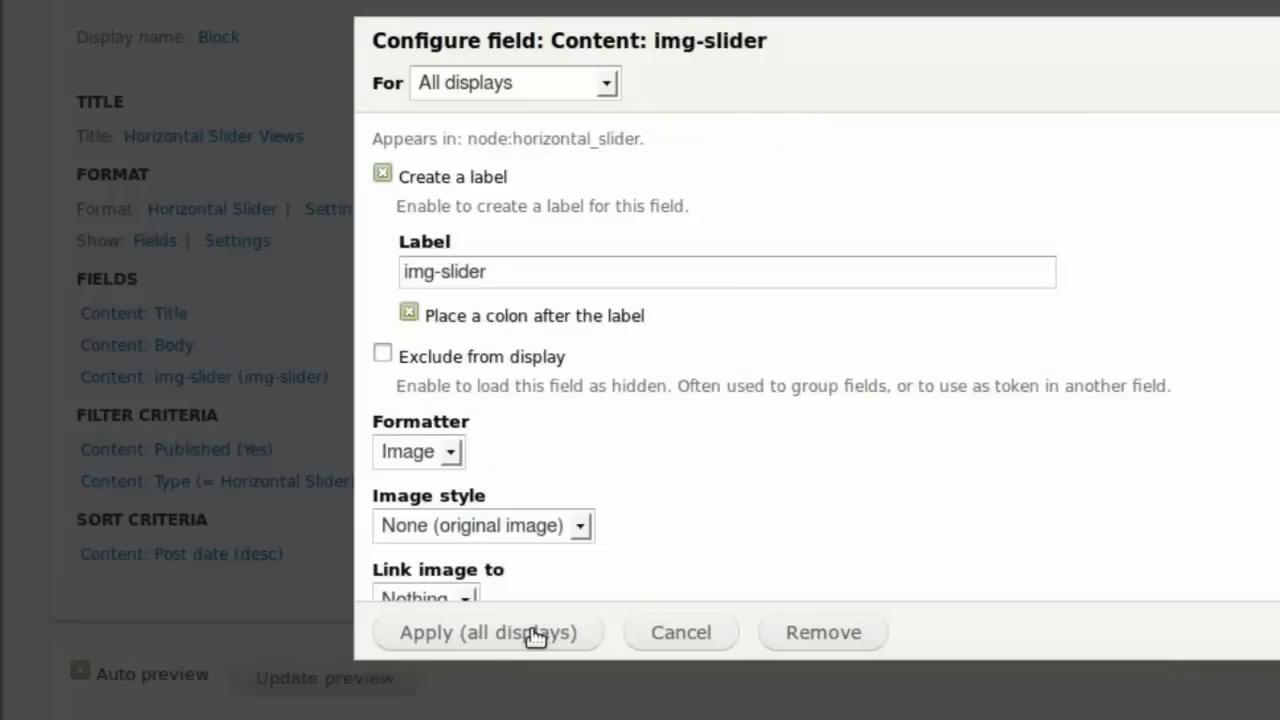
left_click(384, 174)
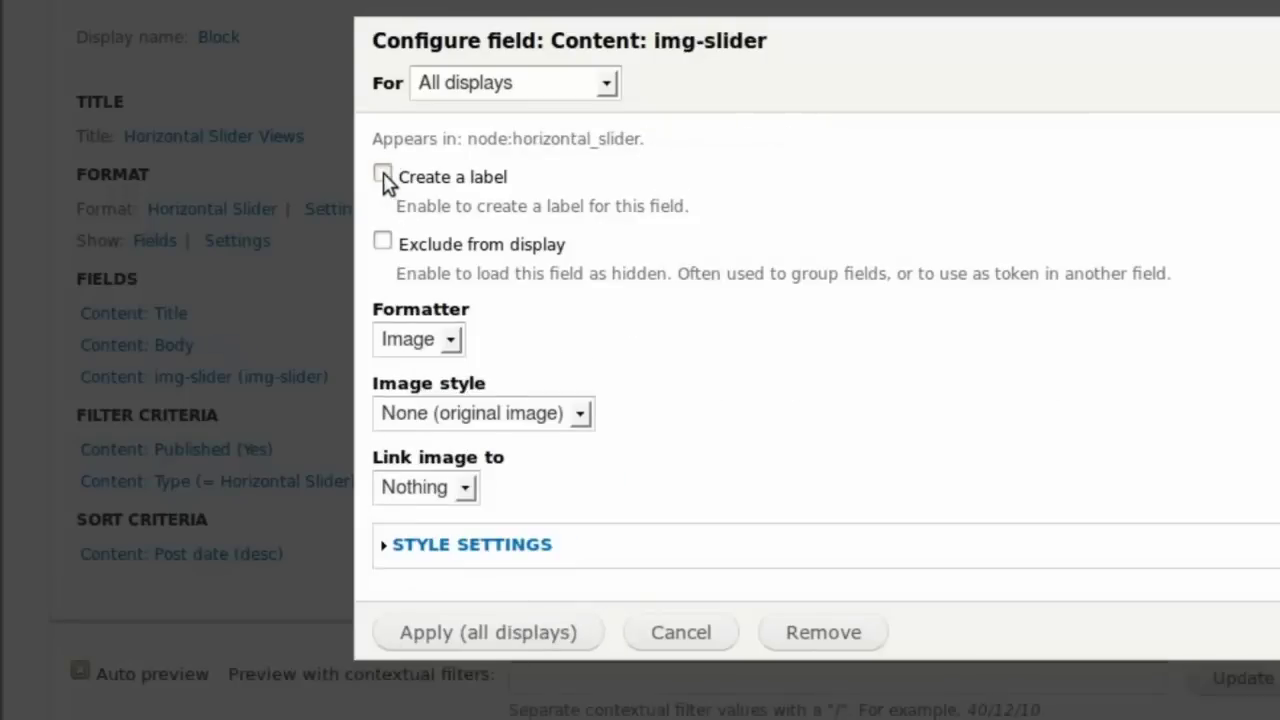
left_click(437, 634)
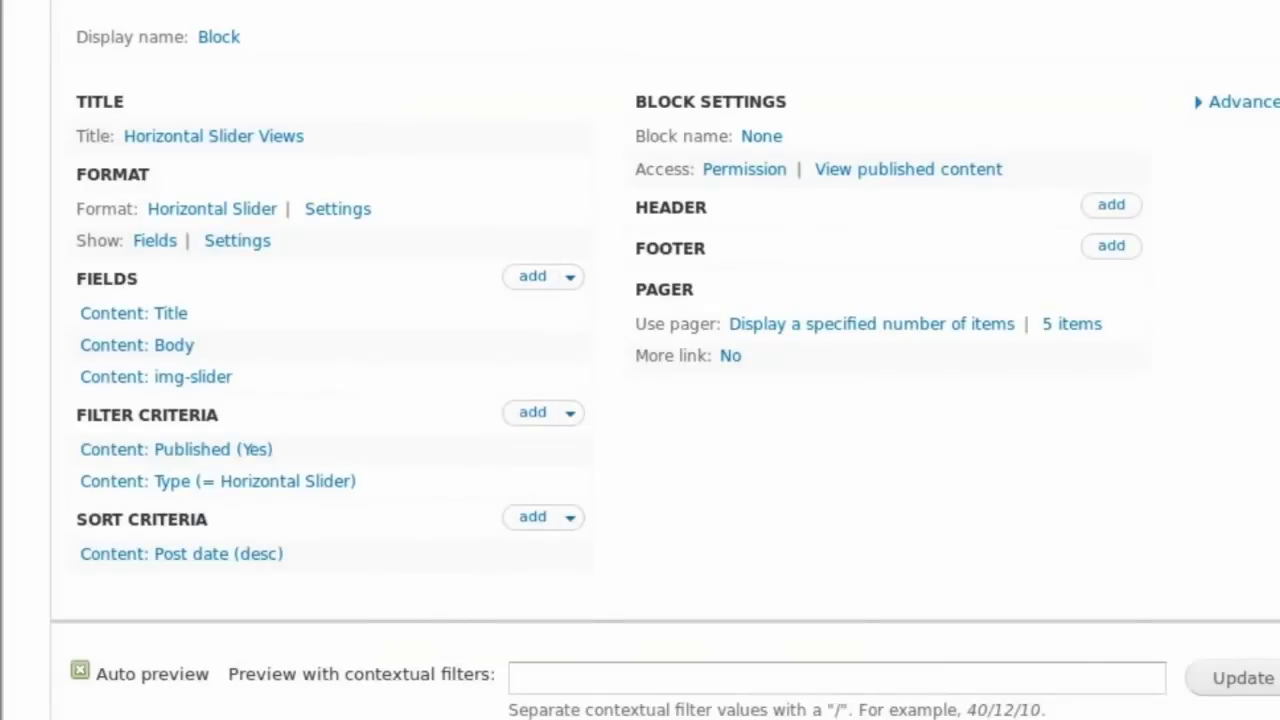
scroll(640, 400, "down", 5)
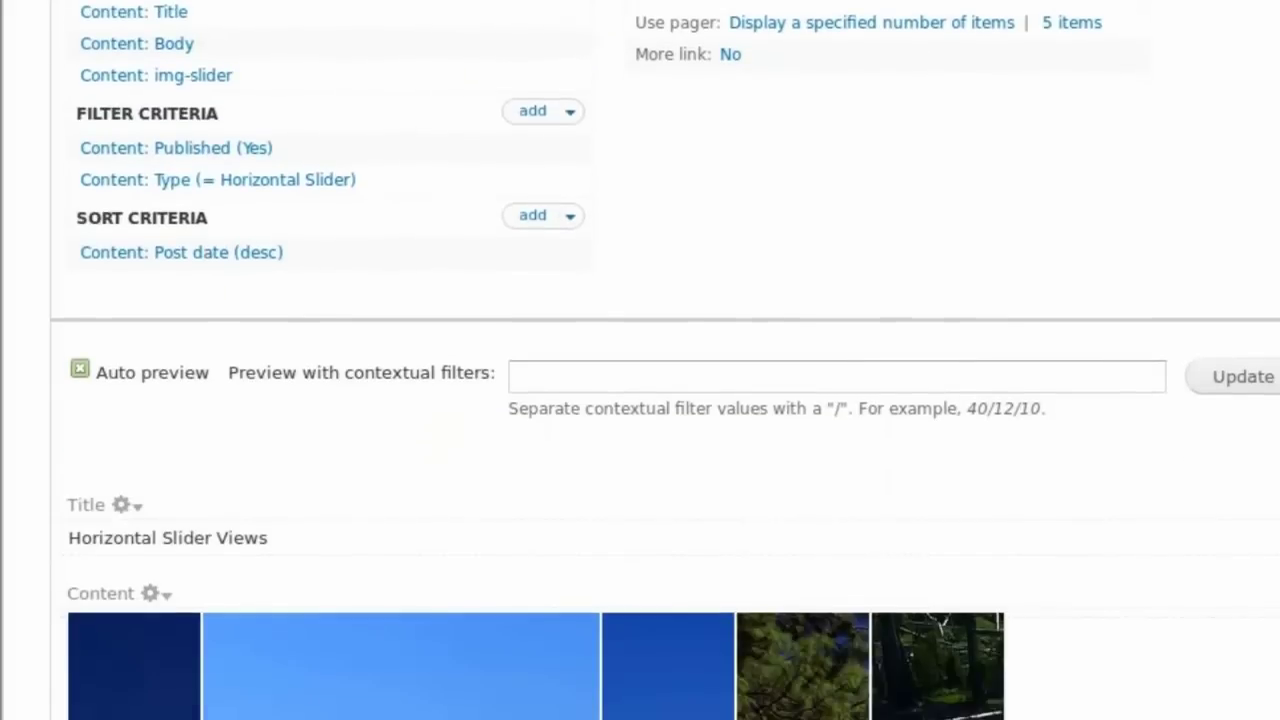
scroll(640, 400, "down", 5)
scroll(536, 400, "down", 3)
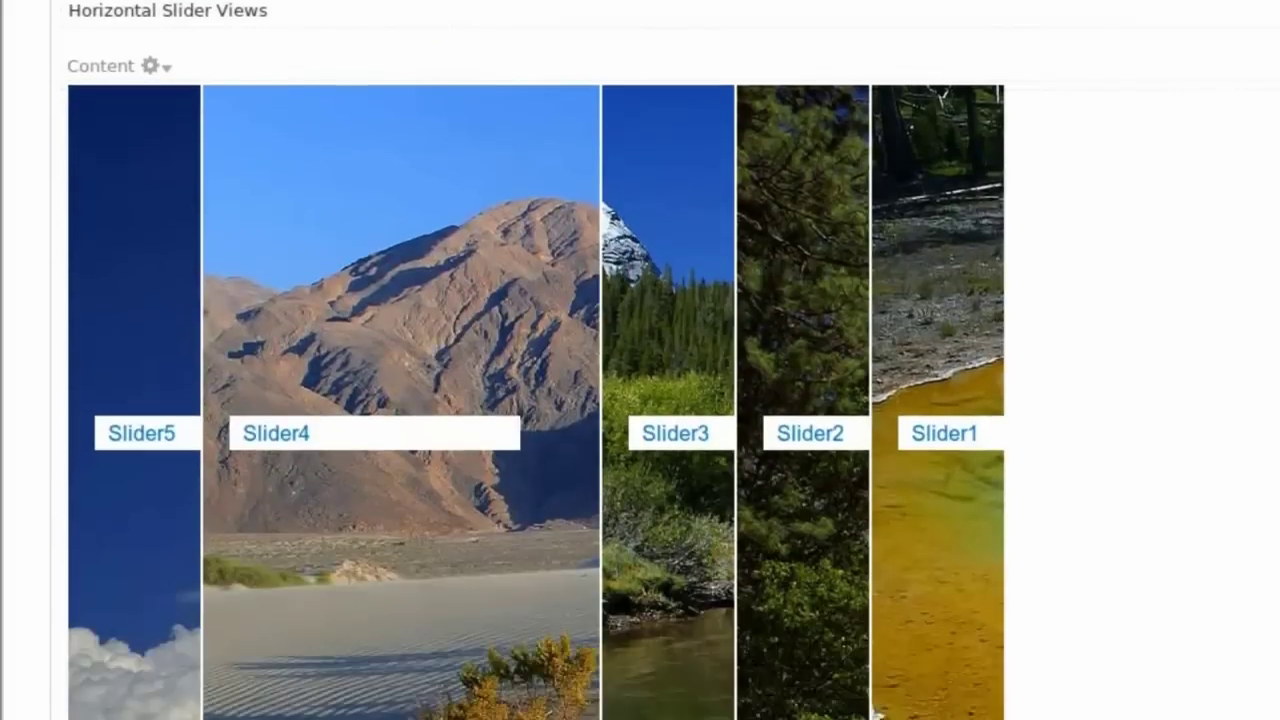